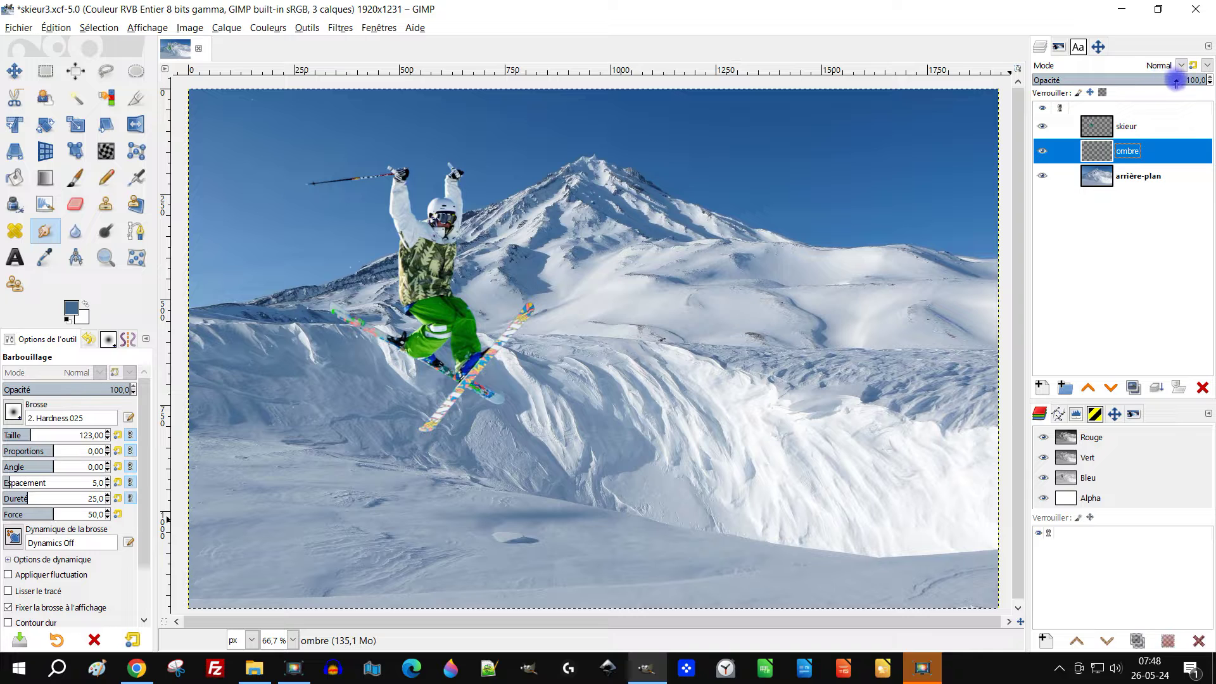
left_click(1176, 83)
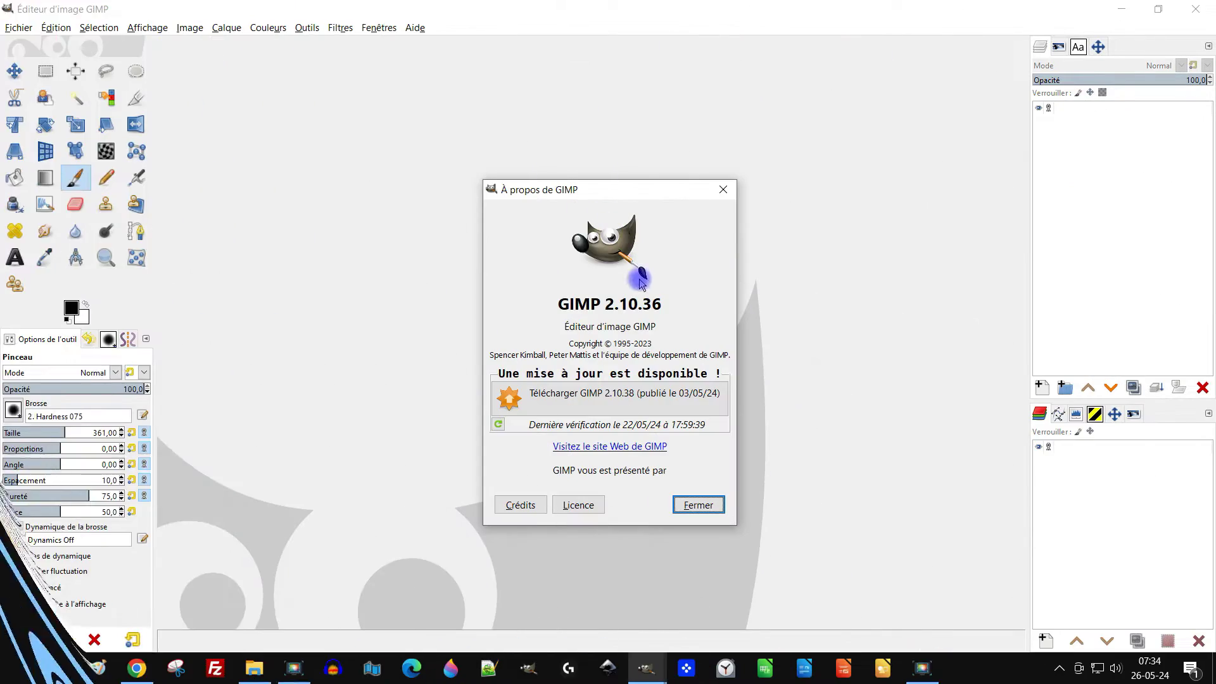
Check the installed GIMP version in the About dialog and close the dialog.
left_click_drag(557, 305, 701, 301)
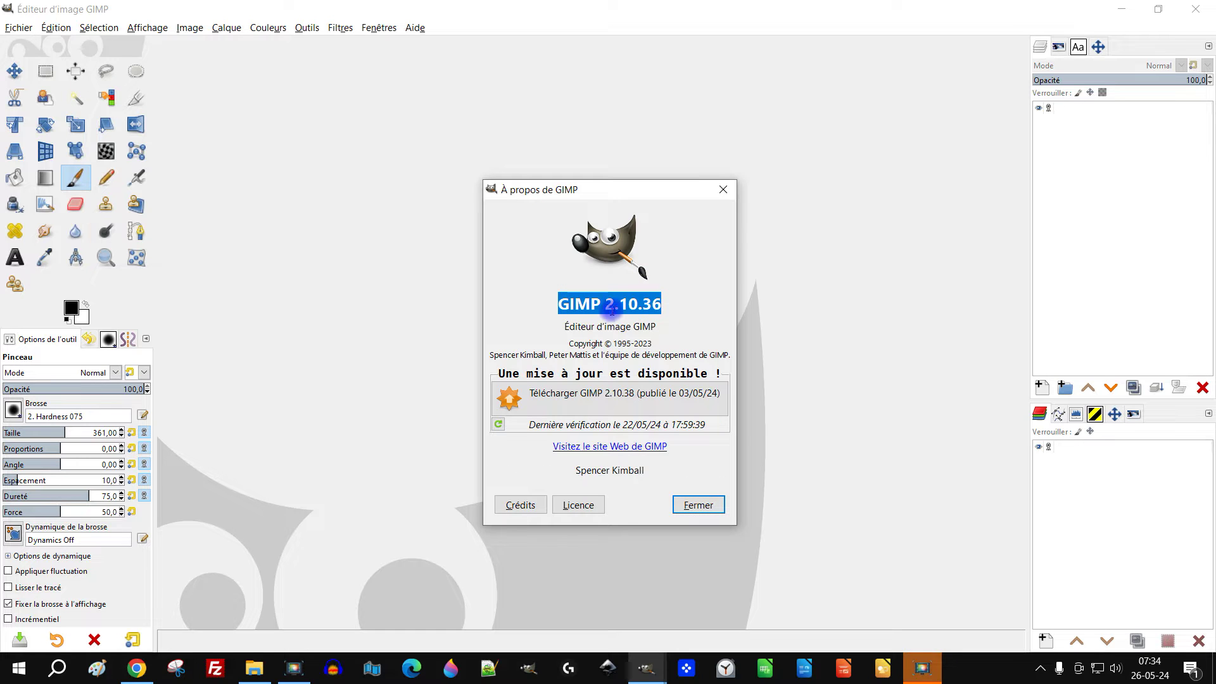
left_click(697, 504)
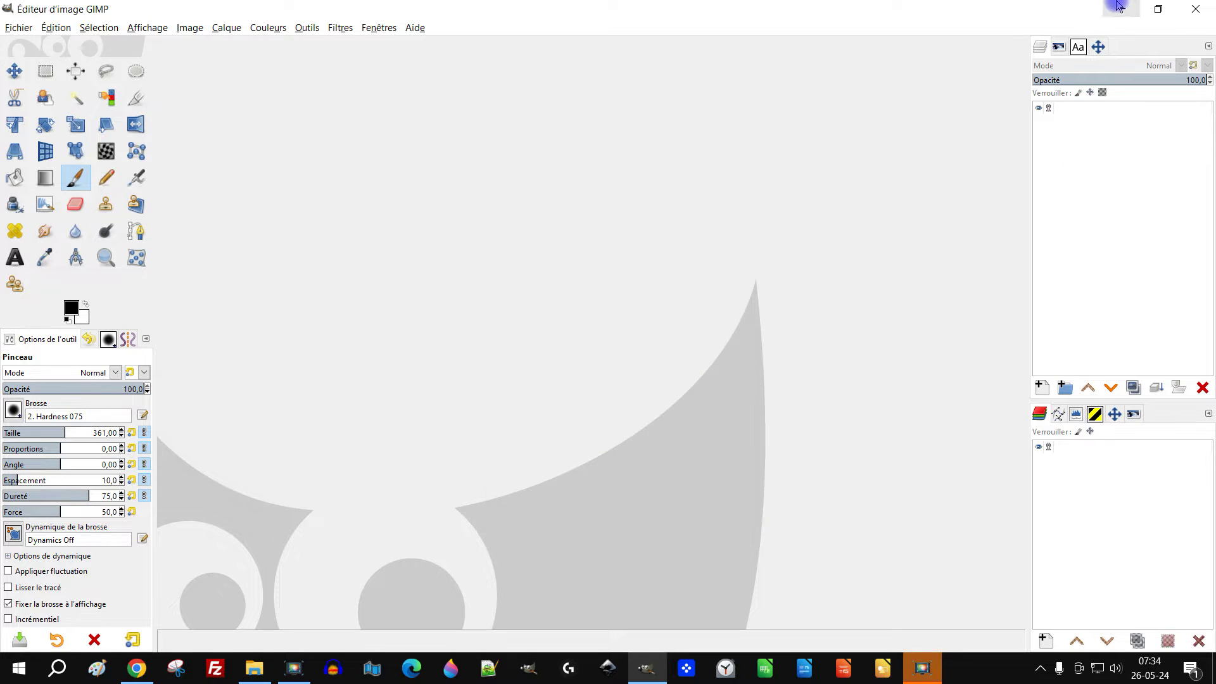
Switch to the browser and view the Pixabay pages of the Koryaksky volcano photo and the skier photo.
left_click(1121, 9)
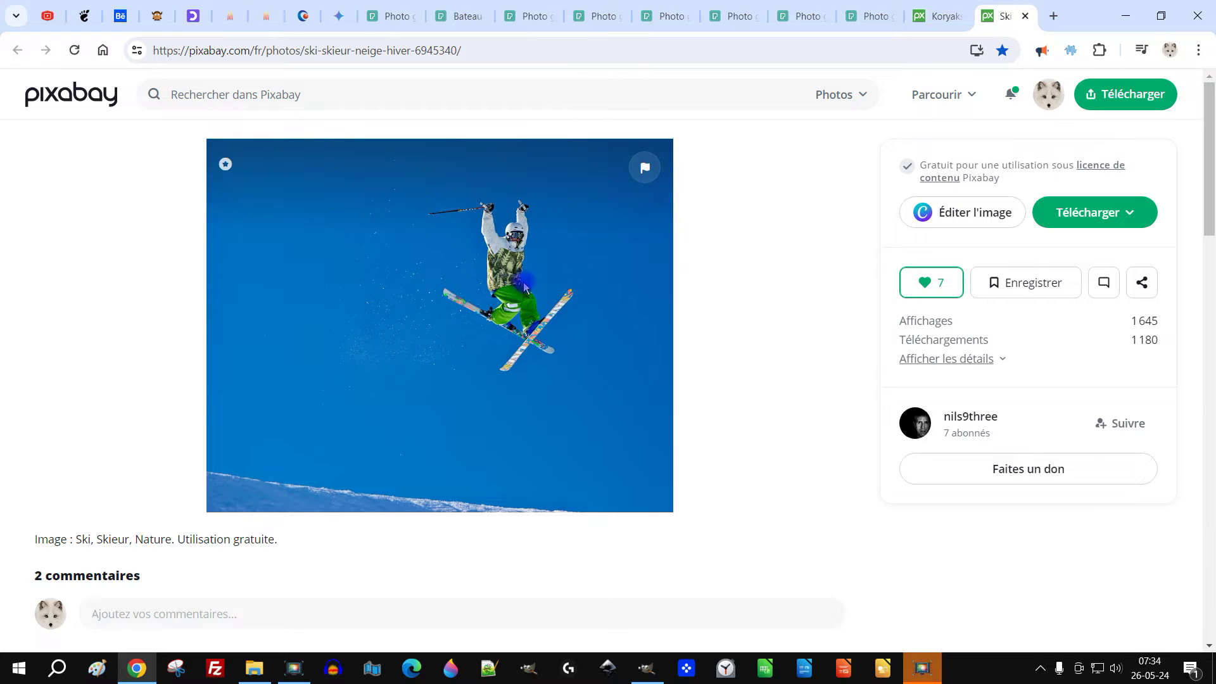
left_click(931, 19)
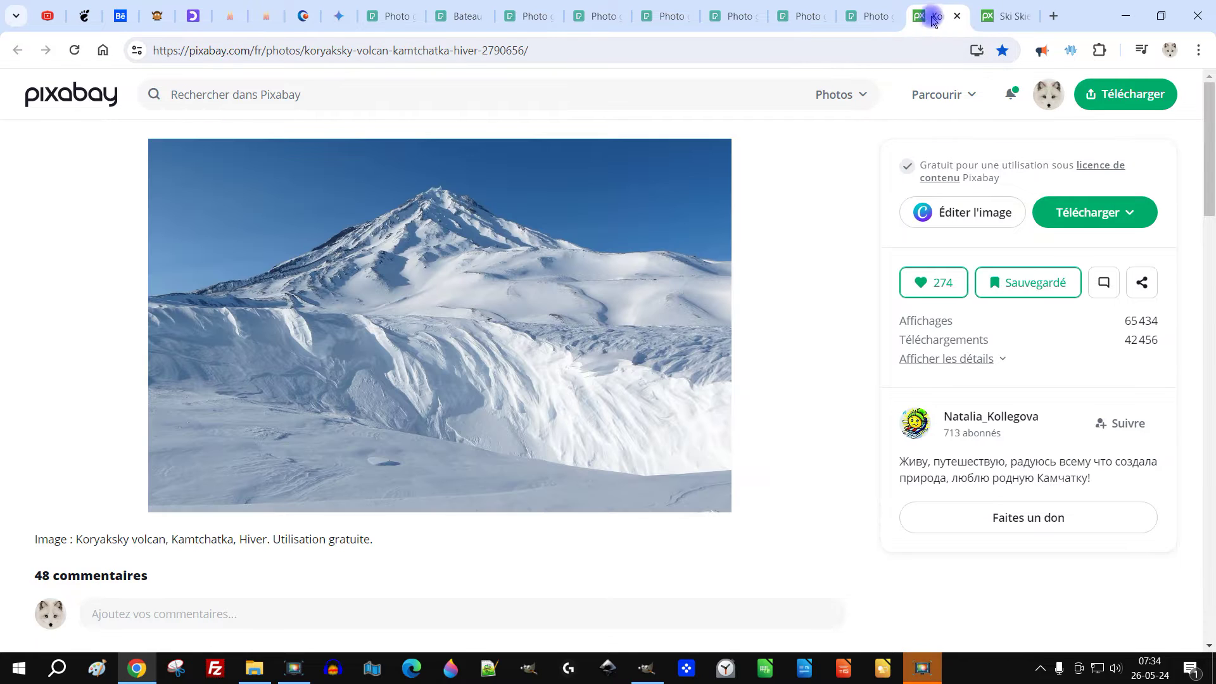
key("ctrl+Tab")
left_click(956, 19)
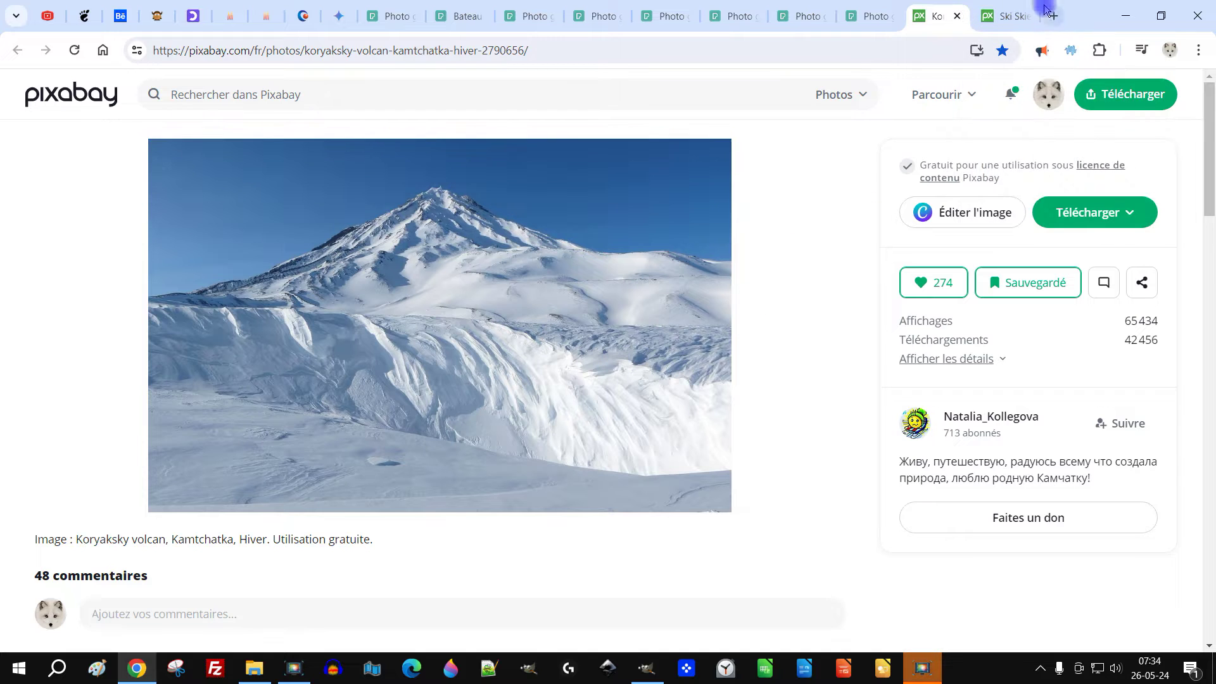
left_click(1016, 22)
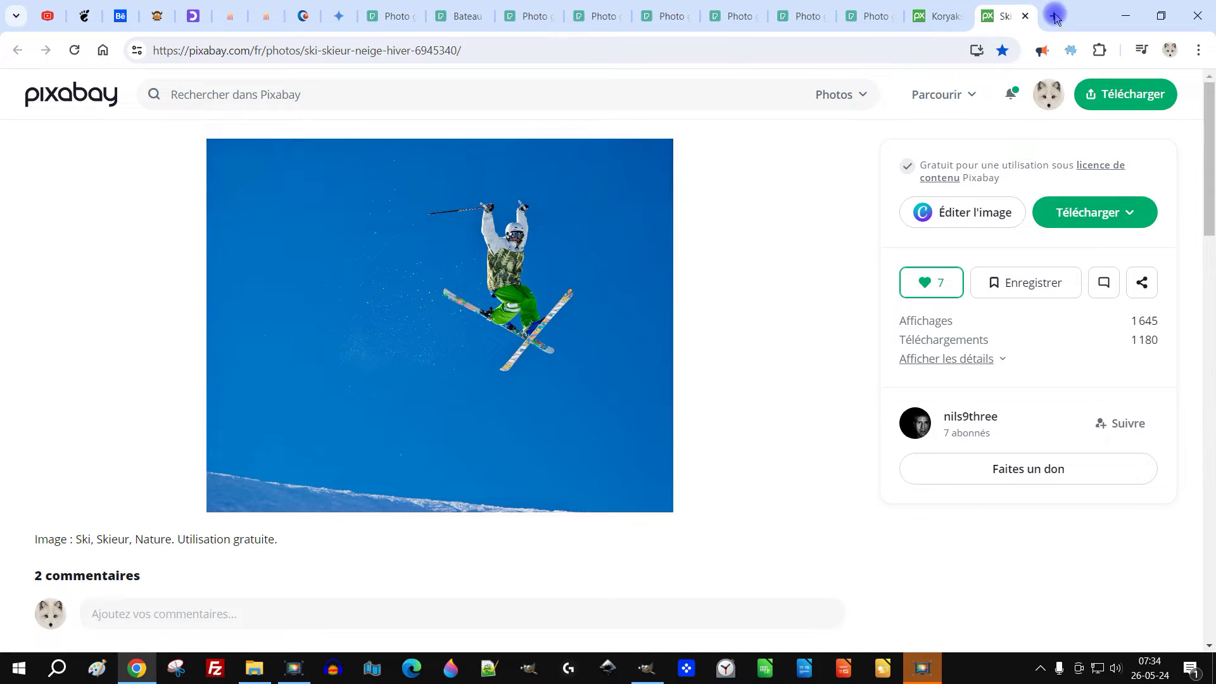
Open the Koryaksky volcano photo at 1920×1231 from its Pixabay page and copy the image.
left_click(936, 19)
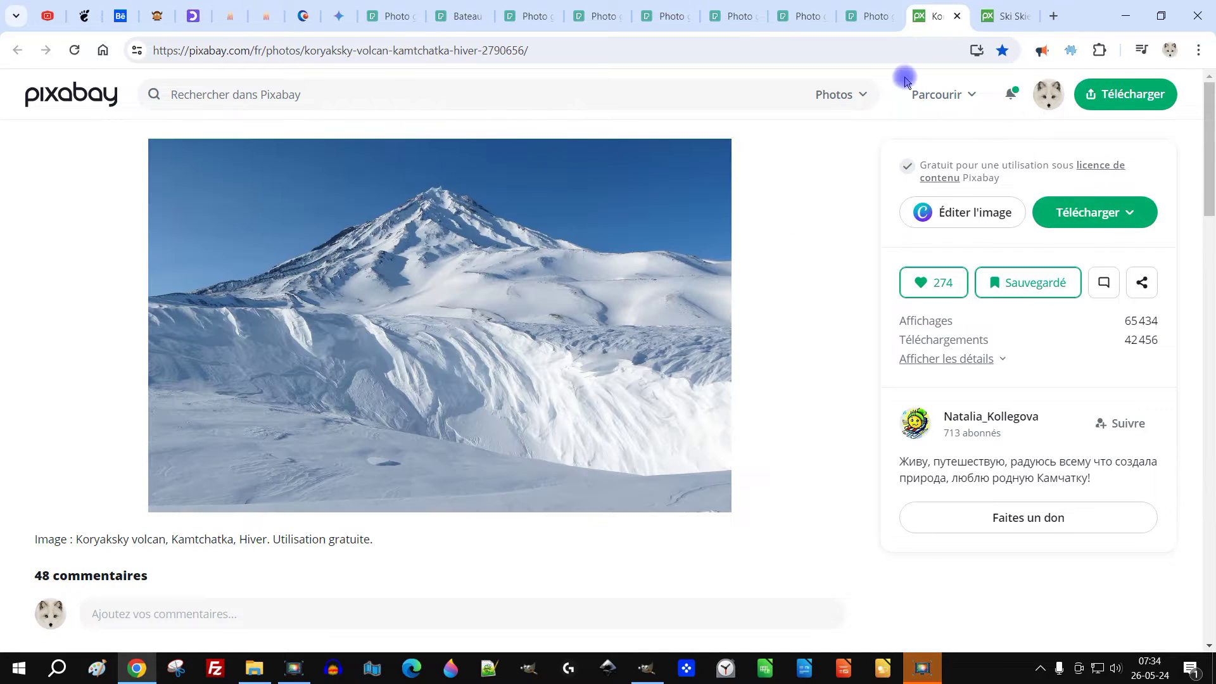
left_click(1076, 214)
left_click(961, 339)
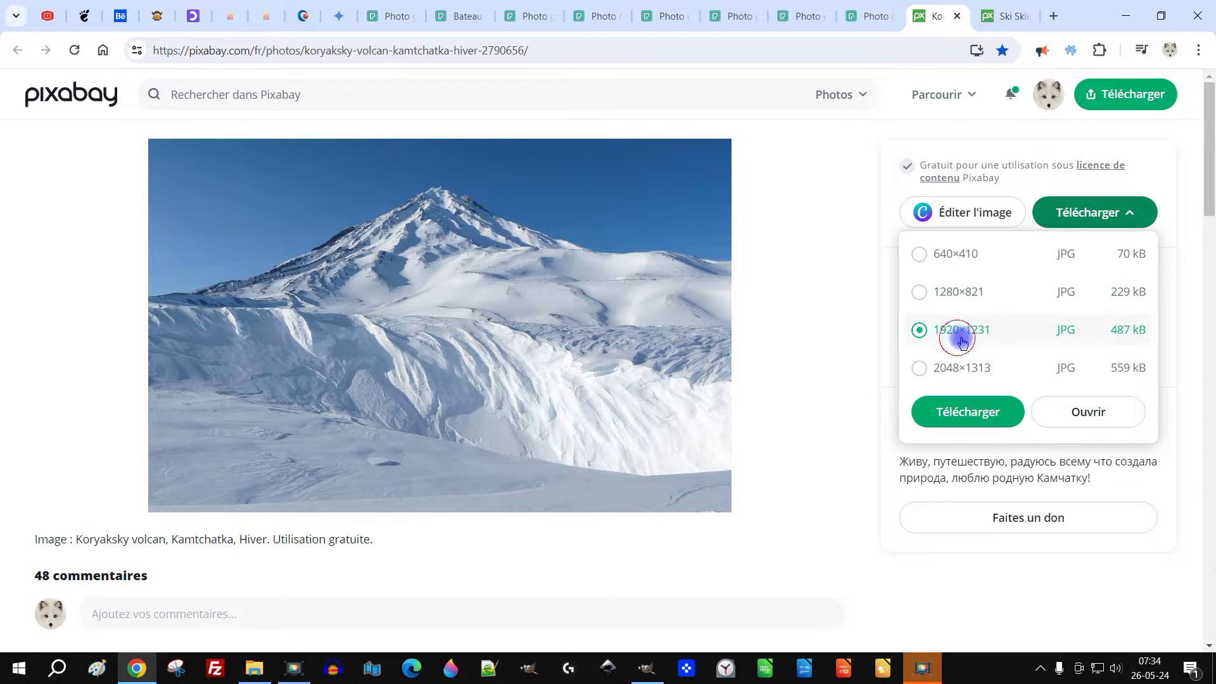
left_click(1090, 416)
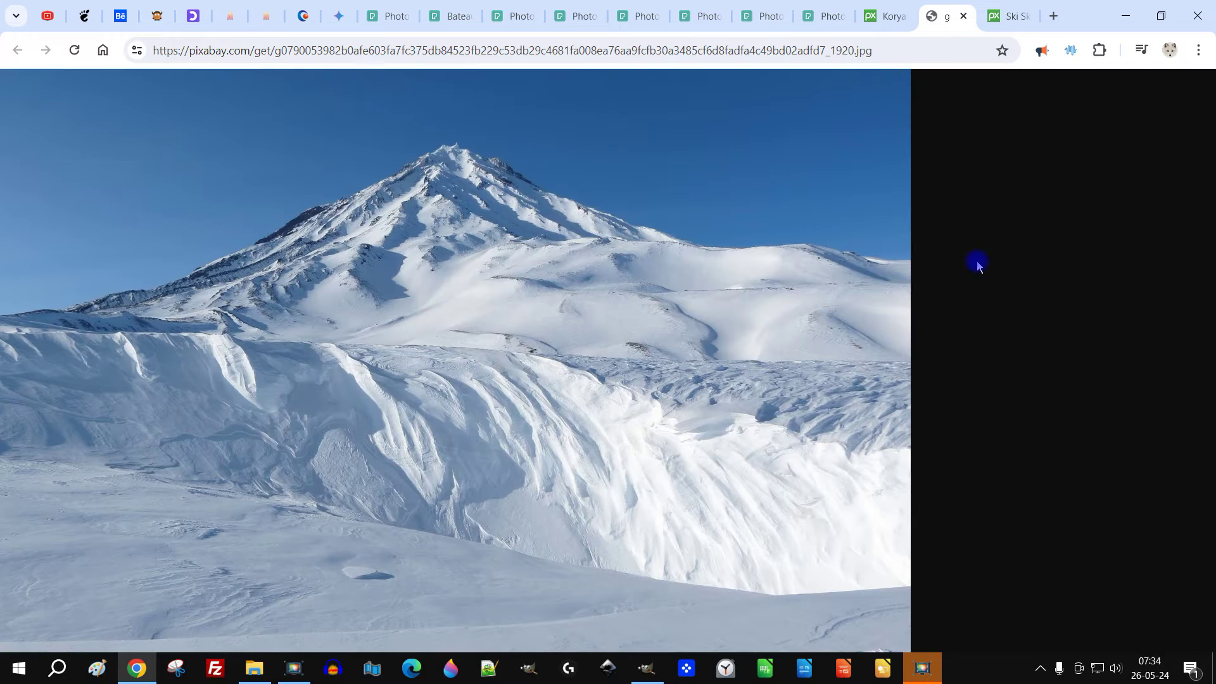
right_click(386, 236)
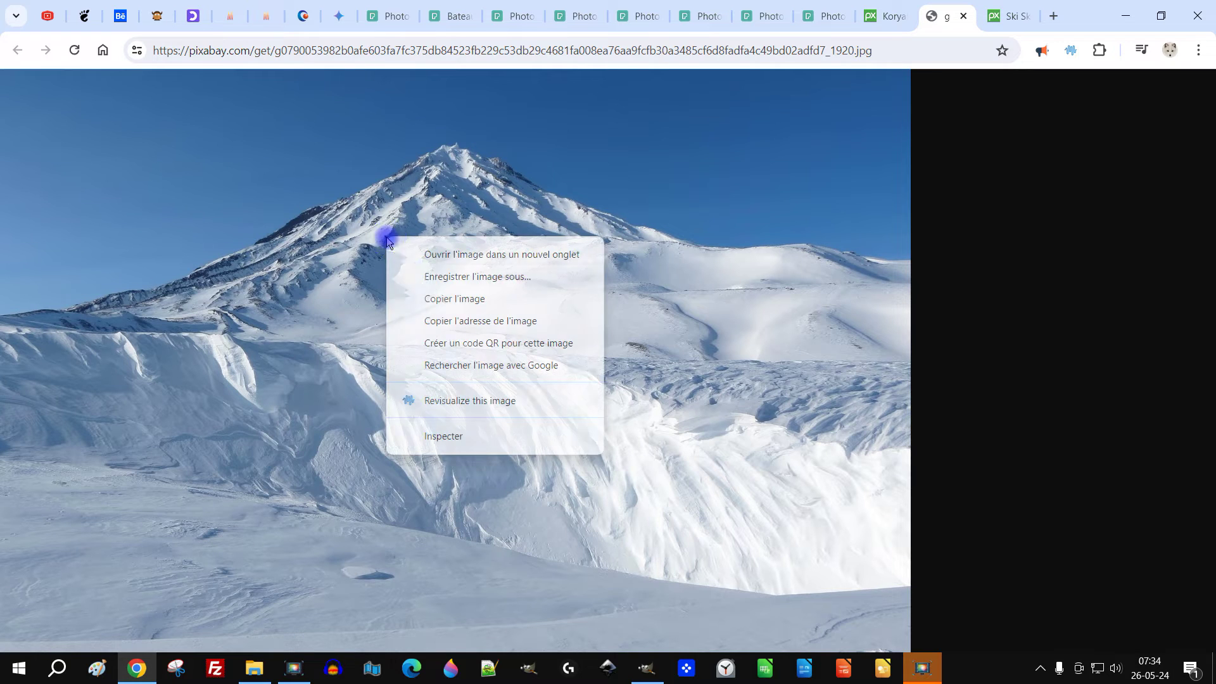
left_click(455, 303)
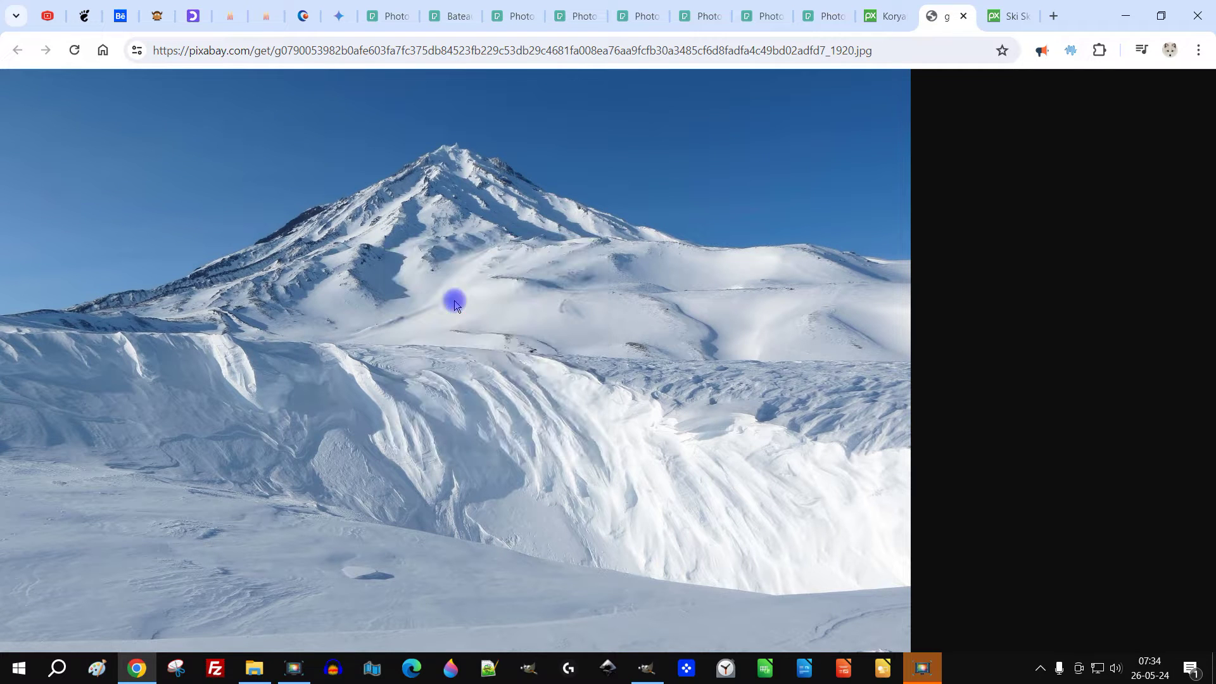
Switch to GIMP and paste the copied volcano photo as the base image.
left_click(646, 668)
left_click(56, 28)
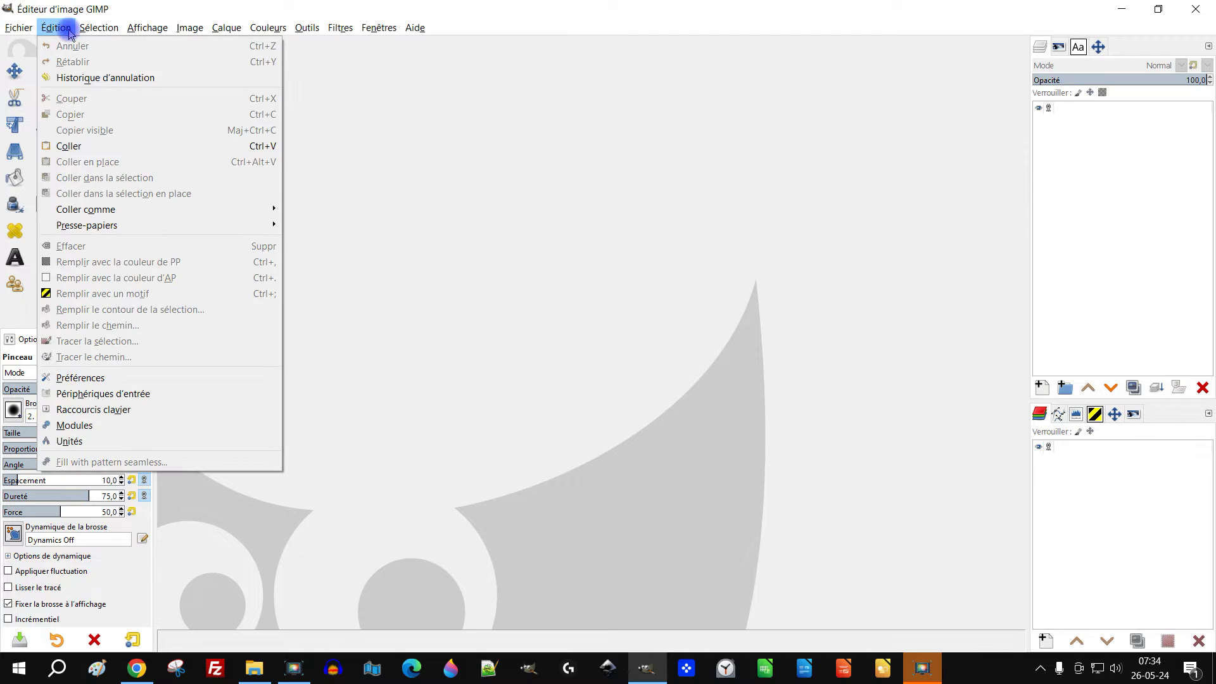
left_click(79, 147)
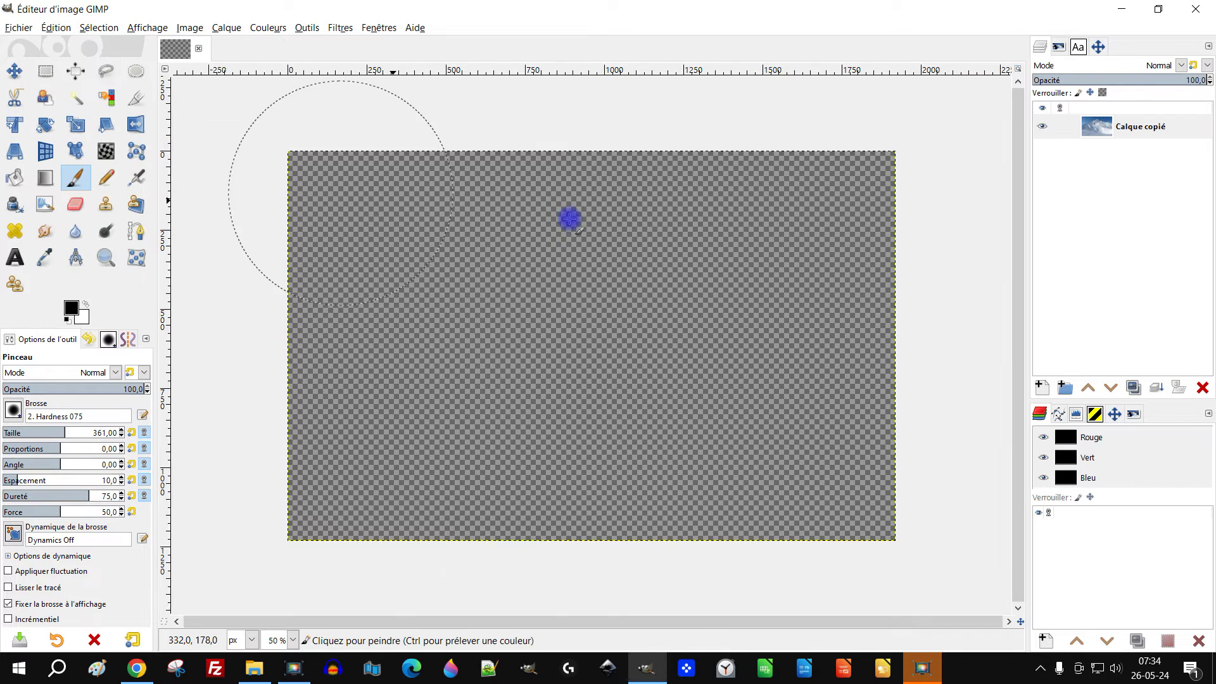
Return to the browser, open the Pixabay skier photo at 1920×1537 and copy the image.
left_click(1106, 15)
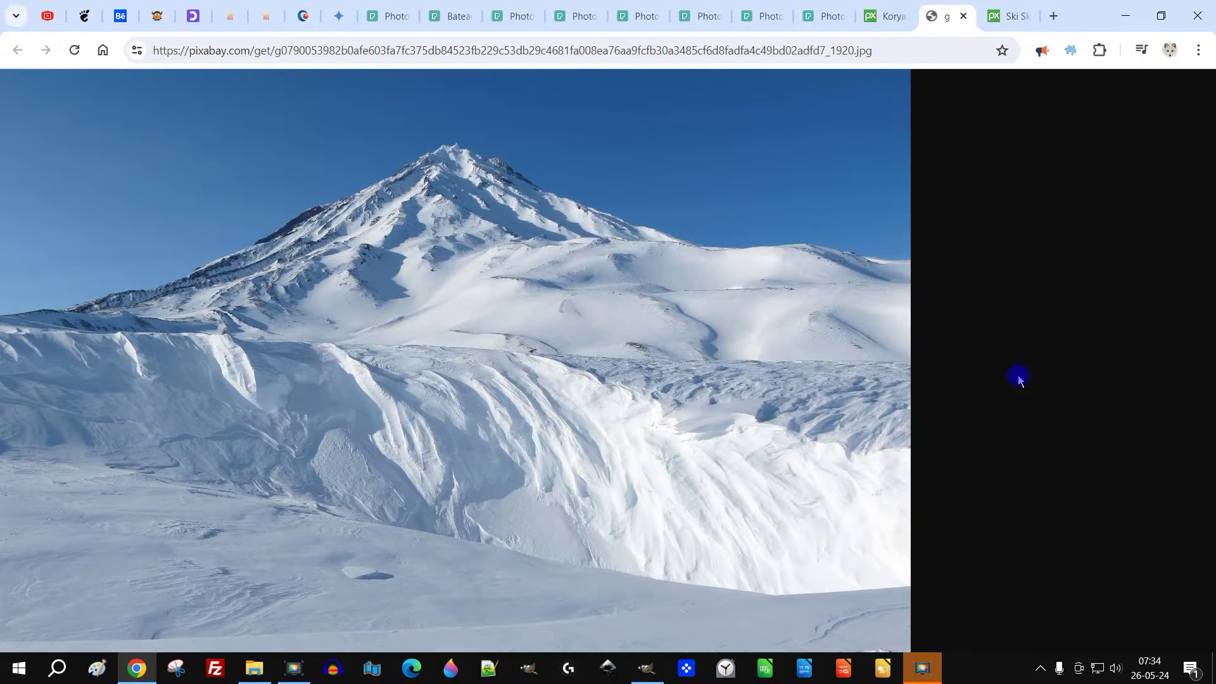
left_click(993, 15)
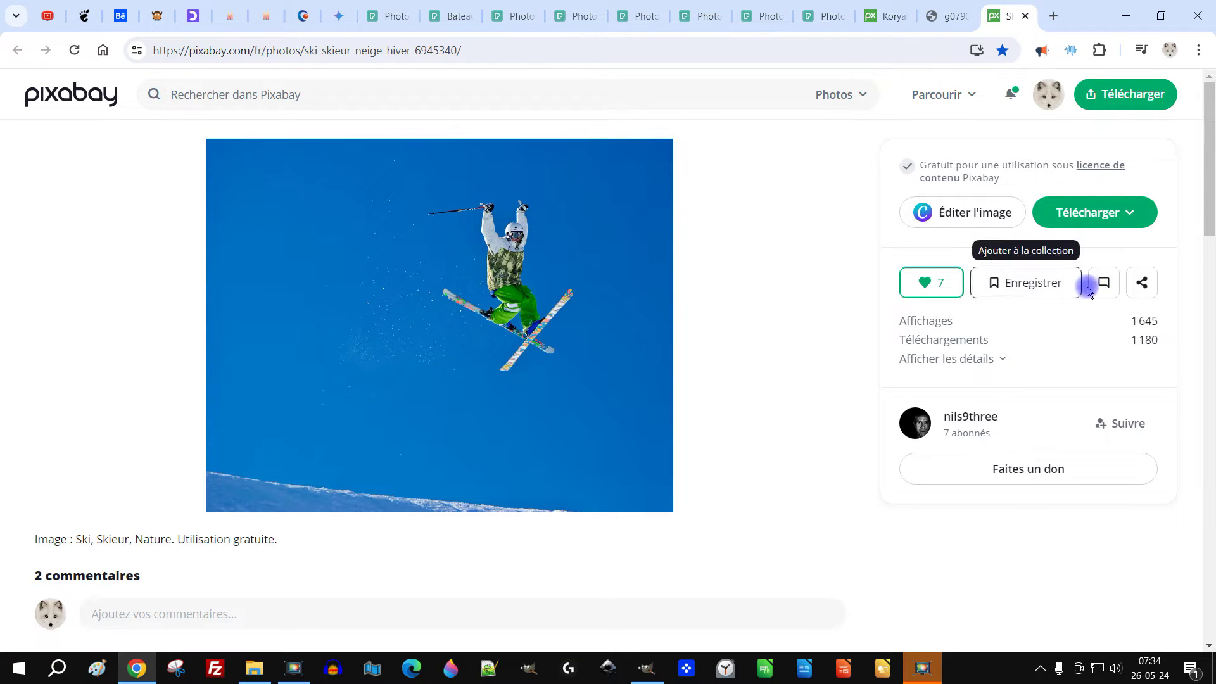
left_click(1104, 211)
left_click(964, 327)
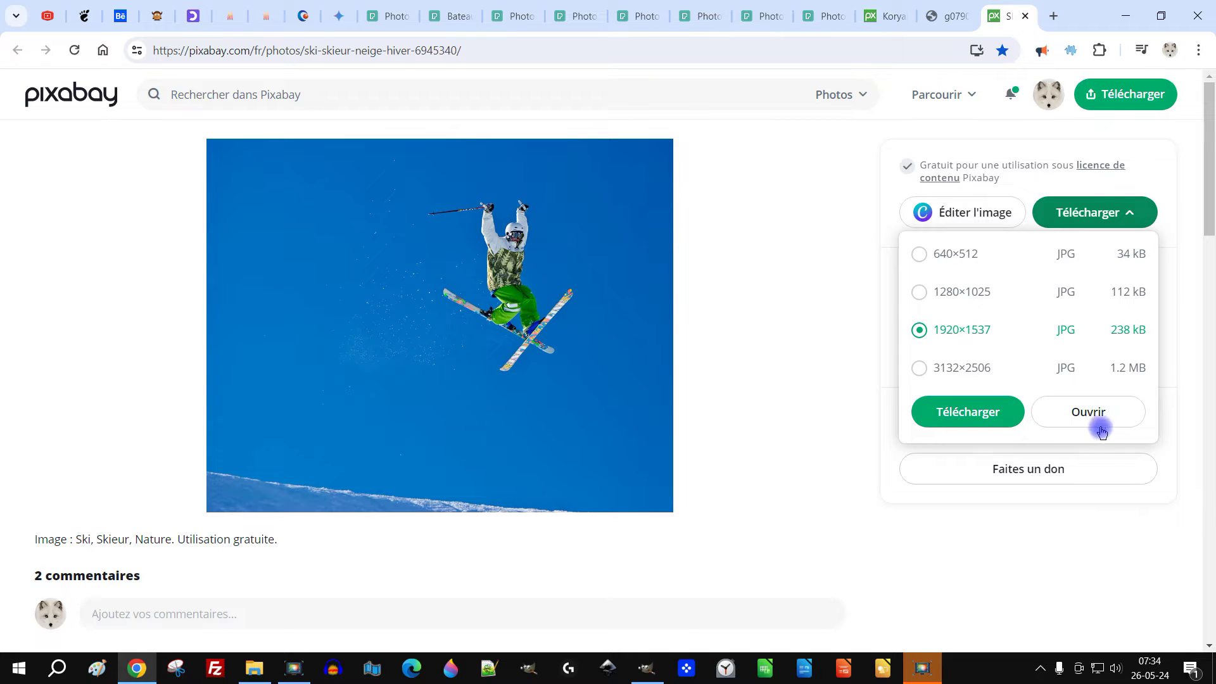
left_click(1076, 416)
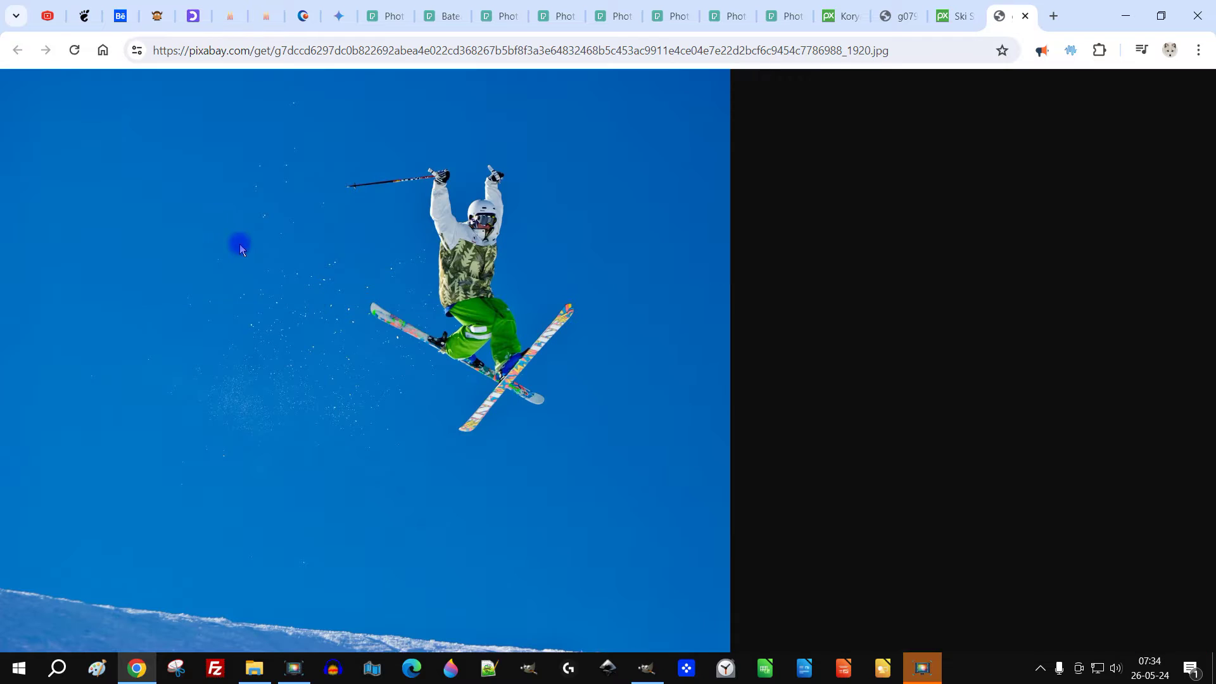
right_click(235, 185)
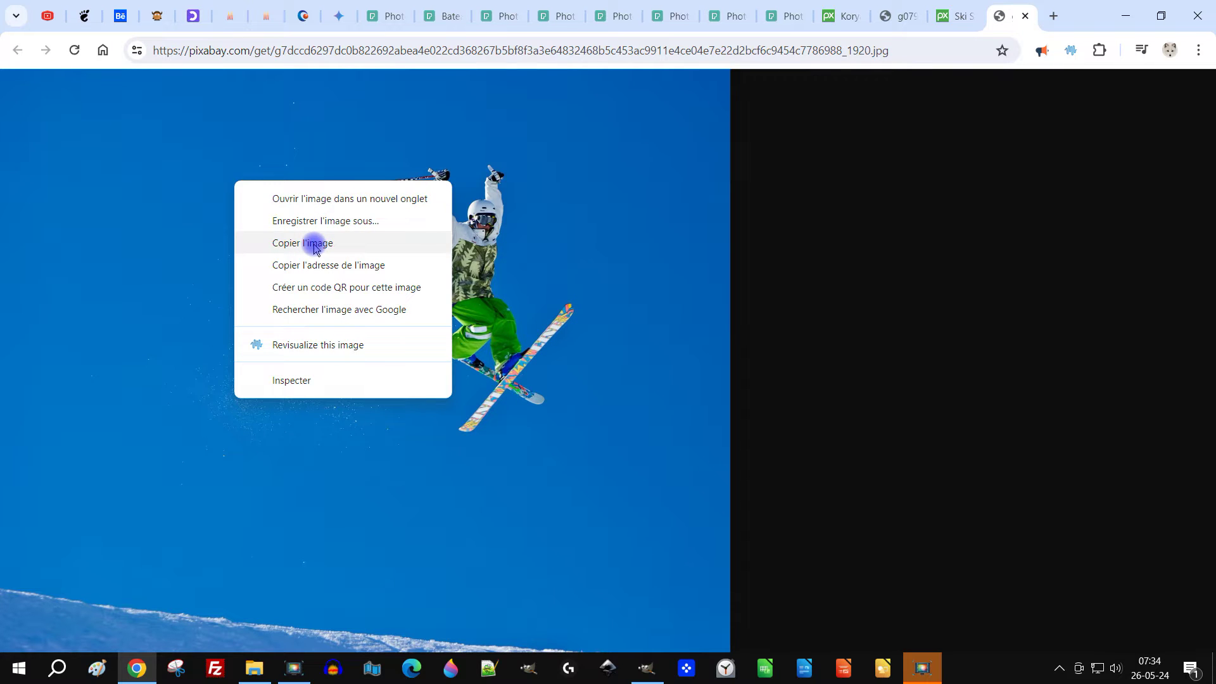
left_click(365, 244)
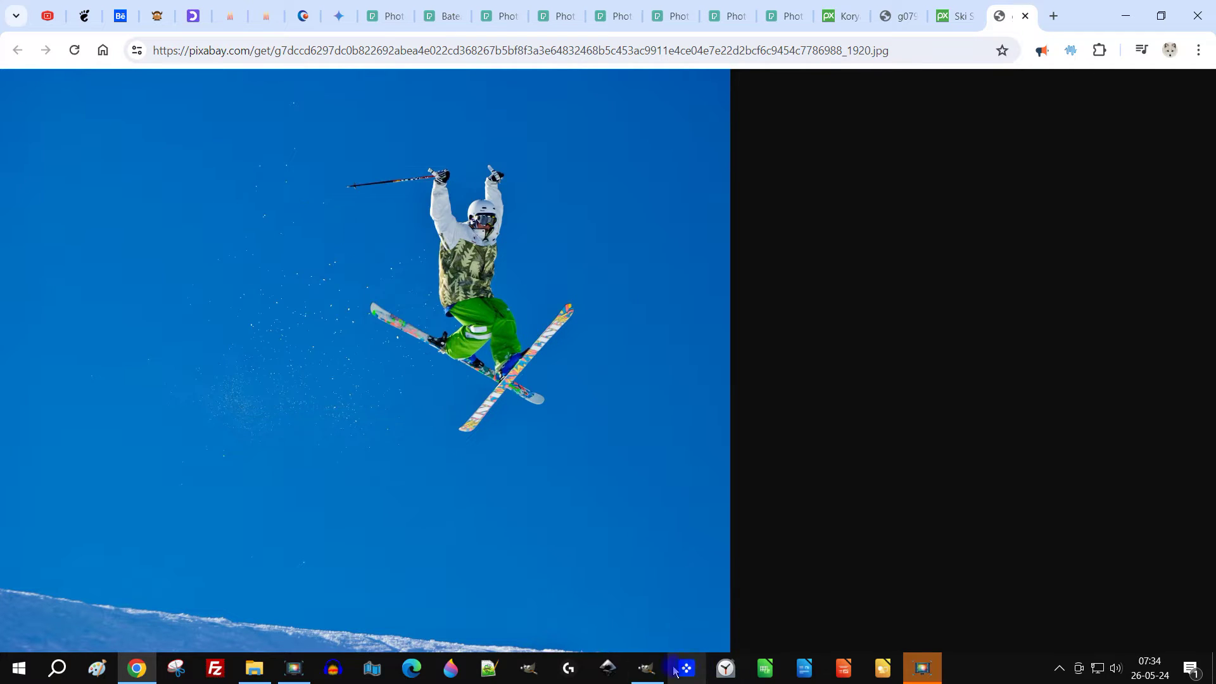
Switch to GIMP and paste the copied skier photo as a new layer above the volcano photo.
left_click(646, 668)
left_click(56, 28)
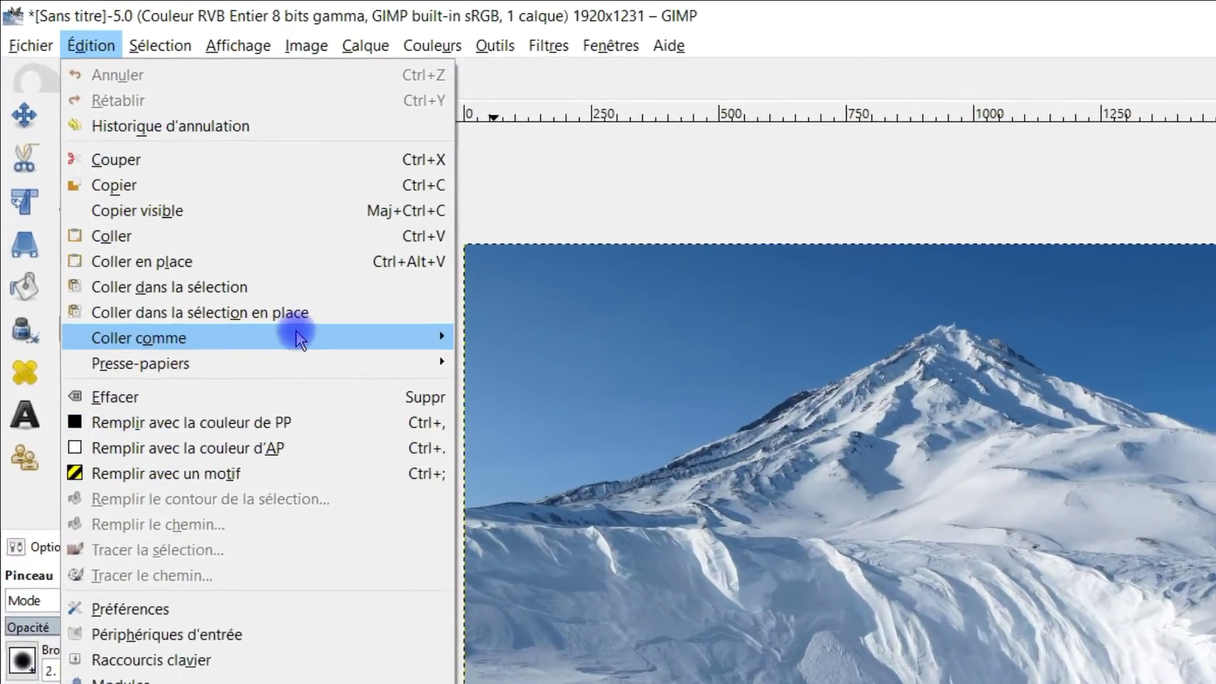
mouse_move(184, 208)
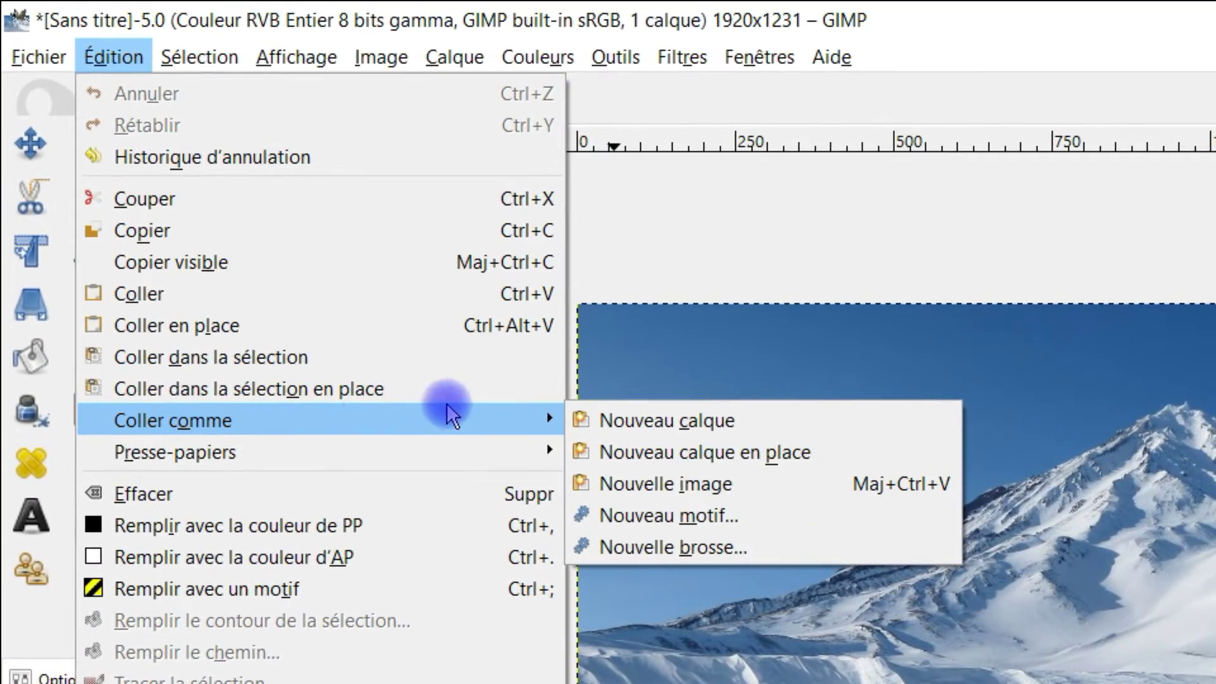
left_click(700, 415)
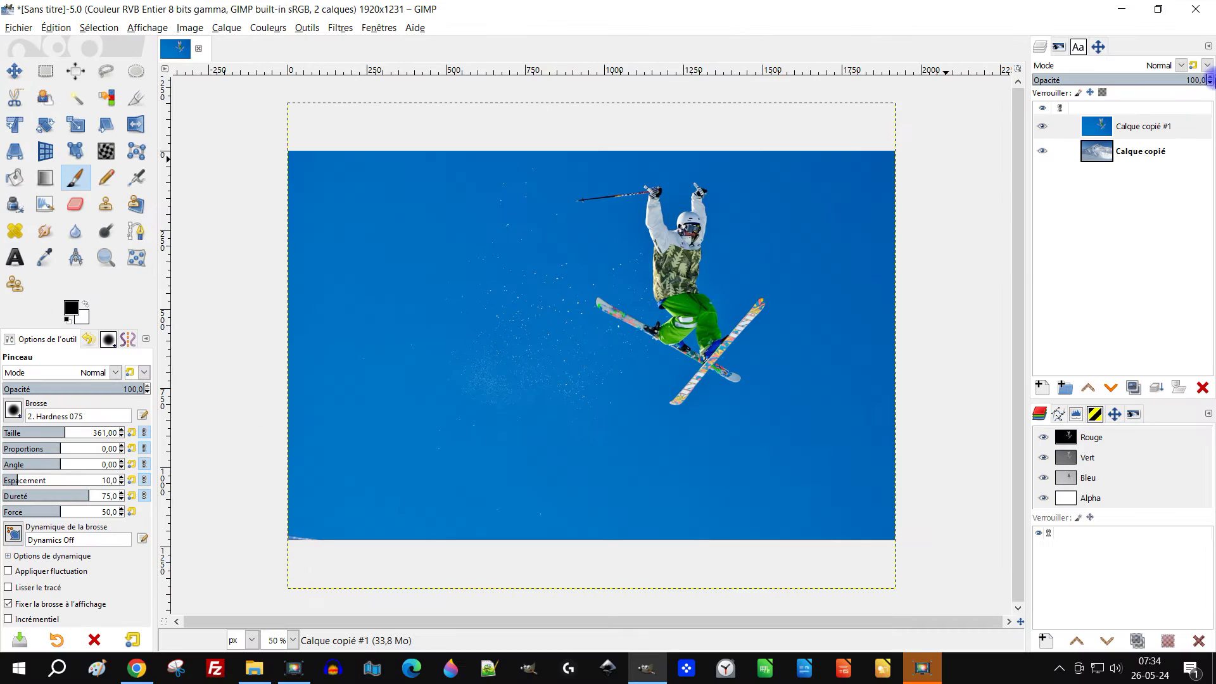
Rename the volcano photo layer "arrière-plan" and the skier photo layer "skieur".
double_click(1130, 155)
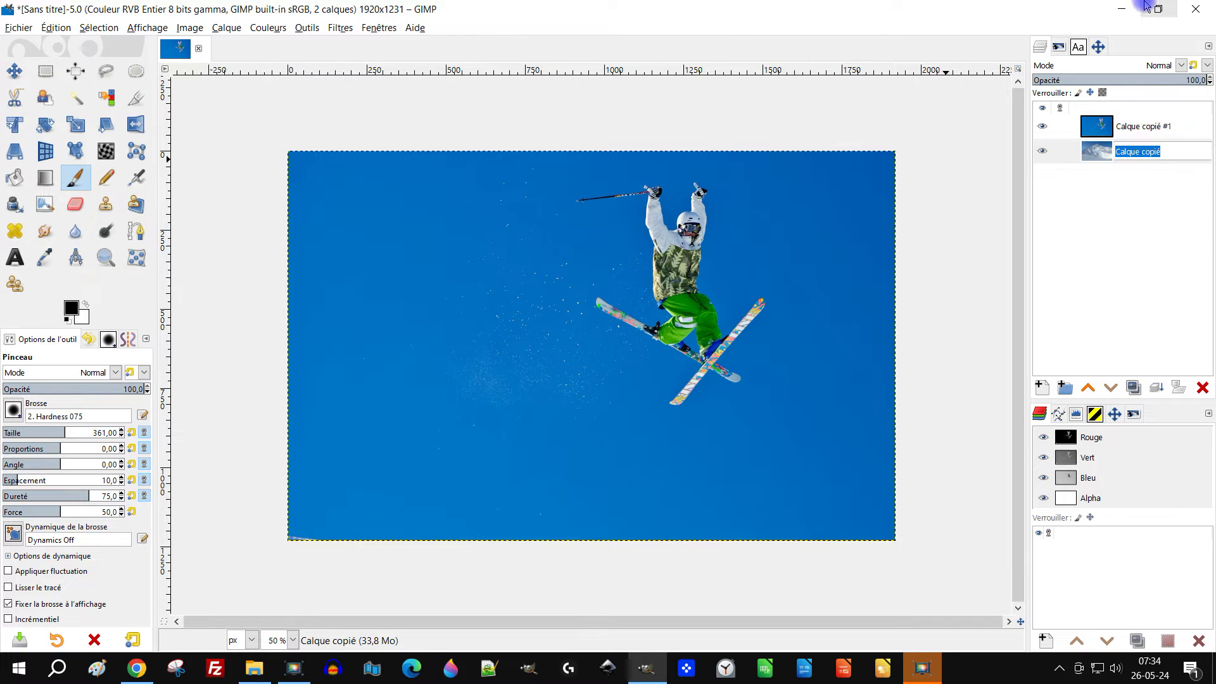
type("rrière-plan")
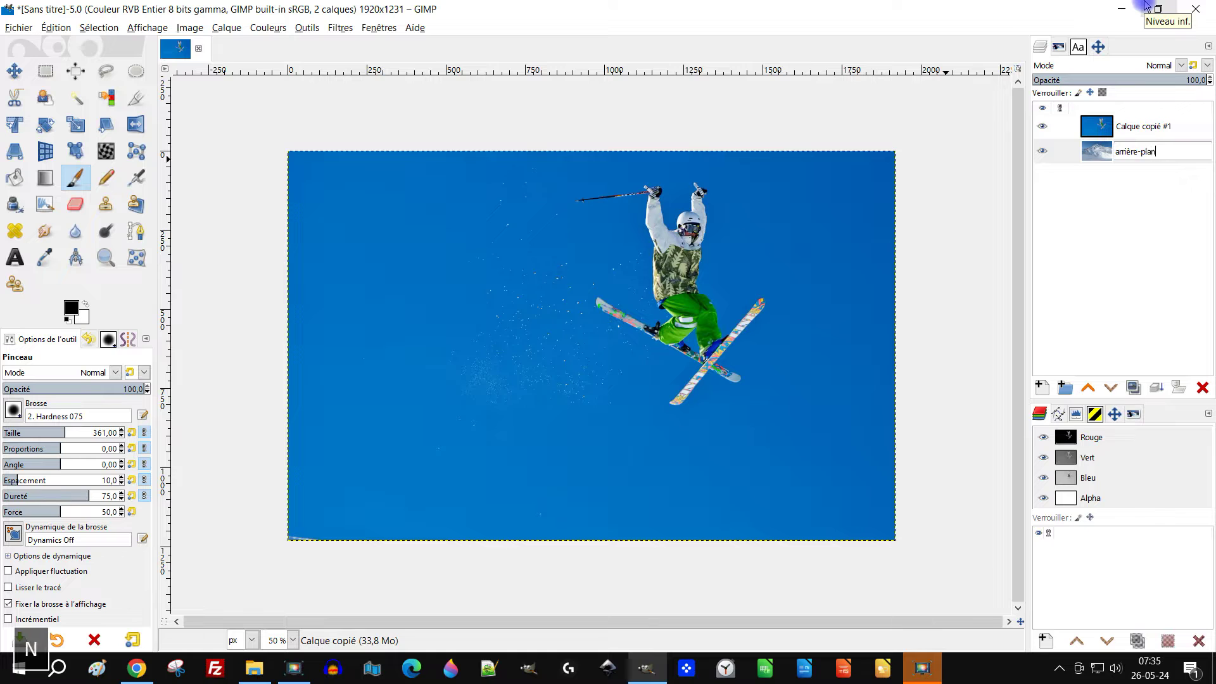
key("Return")
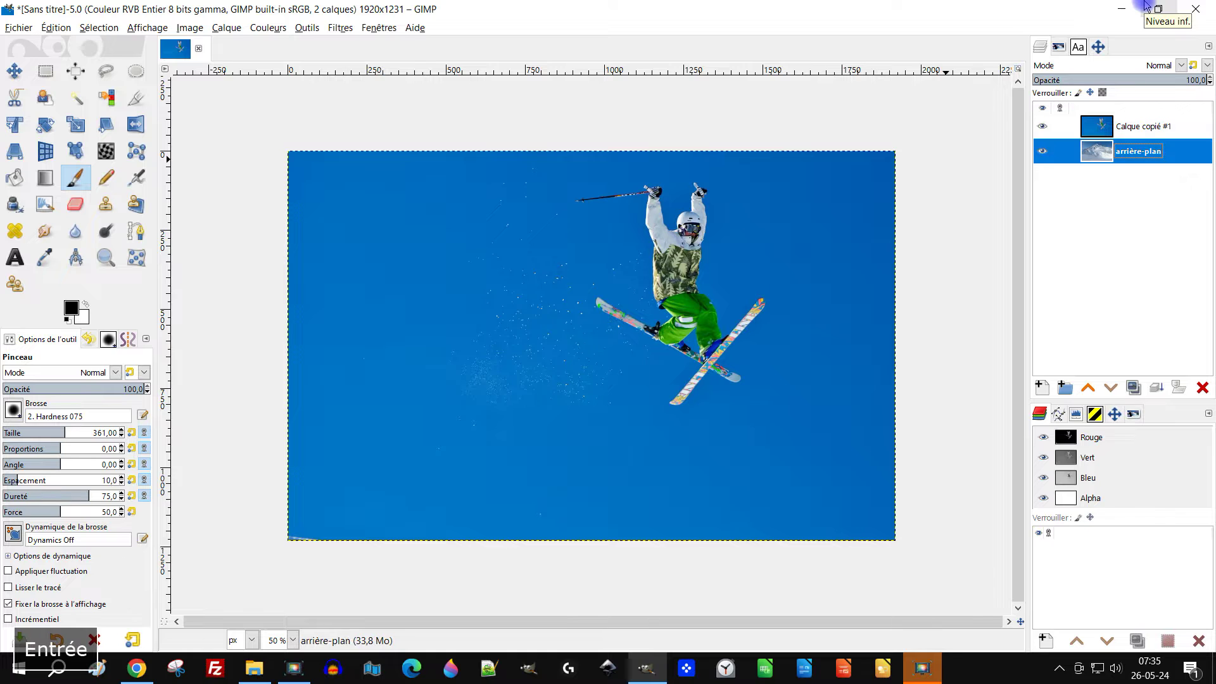
double_click(1137, 126)
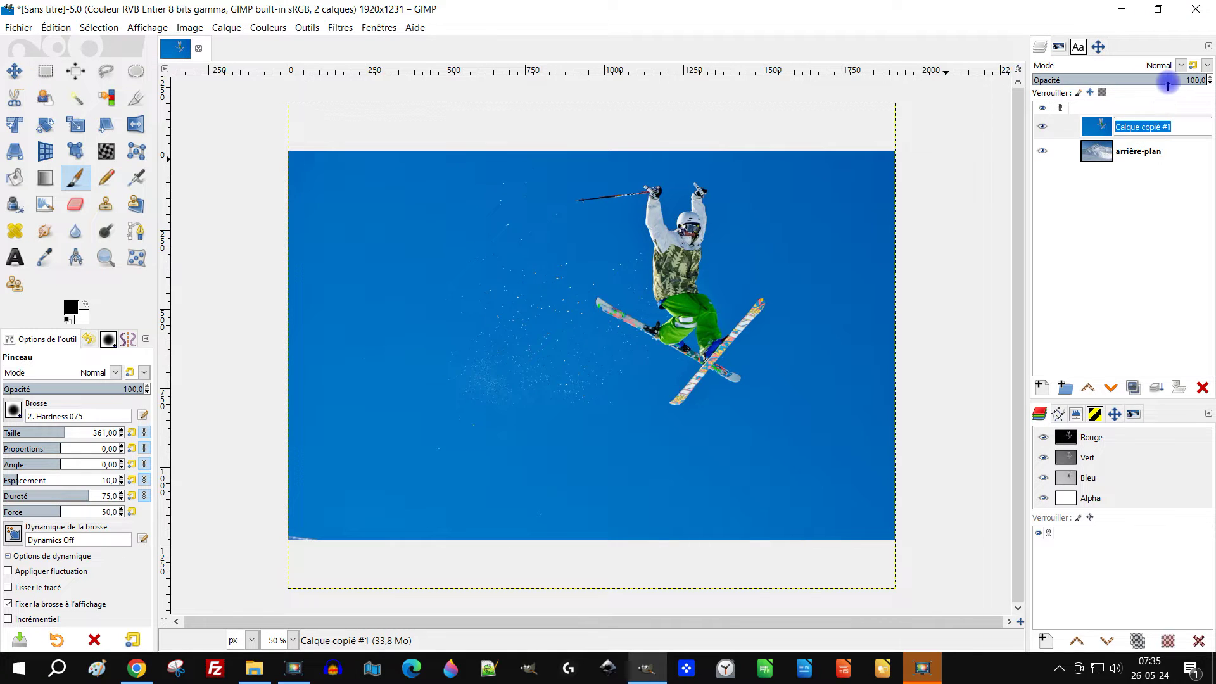
type("skieur")
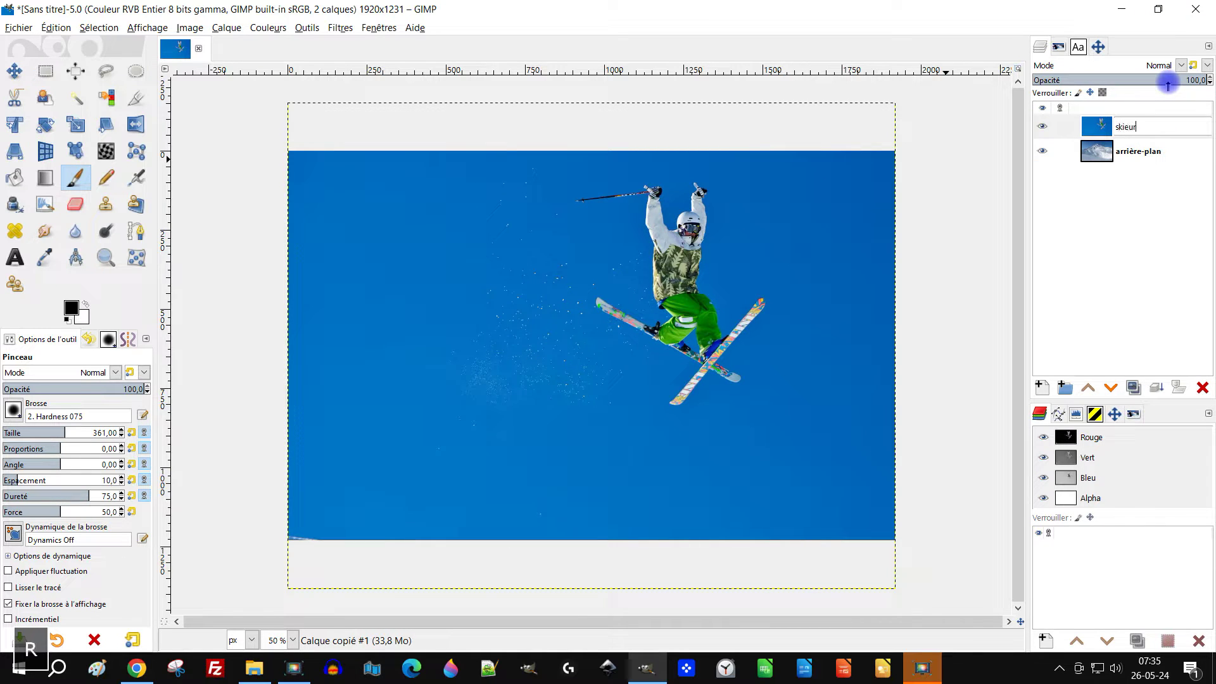
key("Return")
Move the skieur layer slightly down to push the snow slope off the canvas, and fit the layer to the image size.
mouse_move(788, 291)
left_mouse_down()
mouse_move(668, 288)
mouse_move(710, 254)
left_mouse_up()
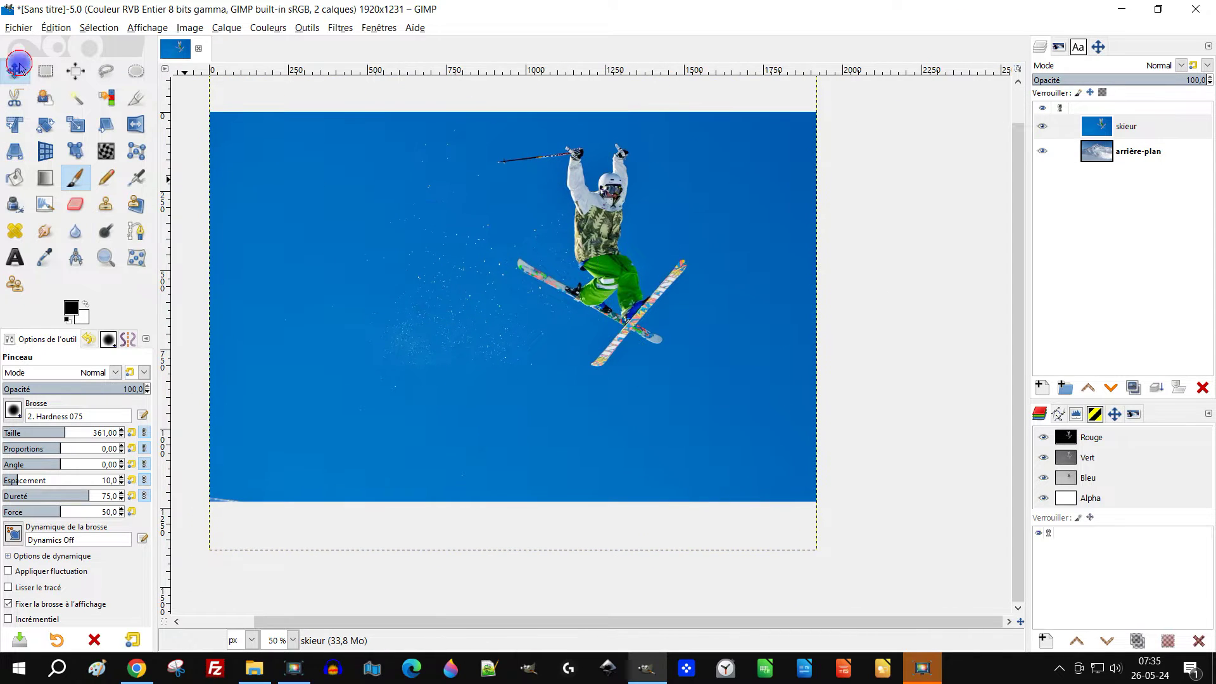
left_click(14, 70)
left_click_drag(629, 240, 628, 270)
right_click(1099, 125)
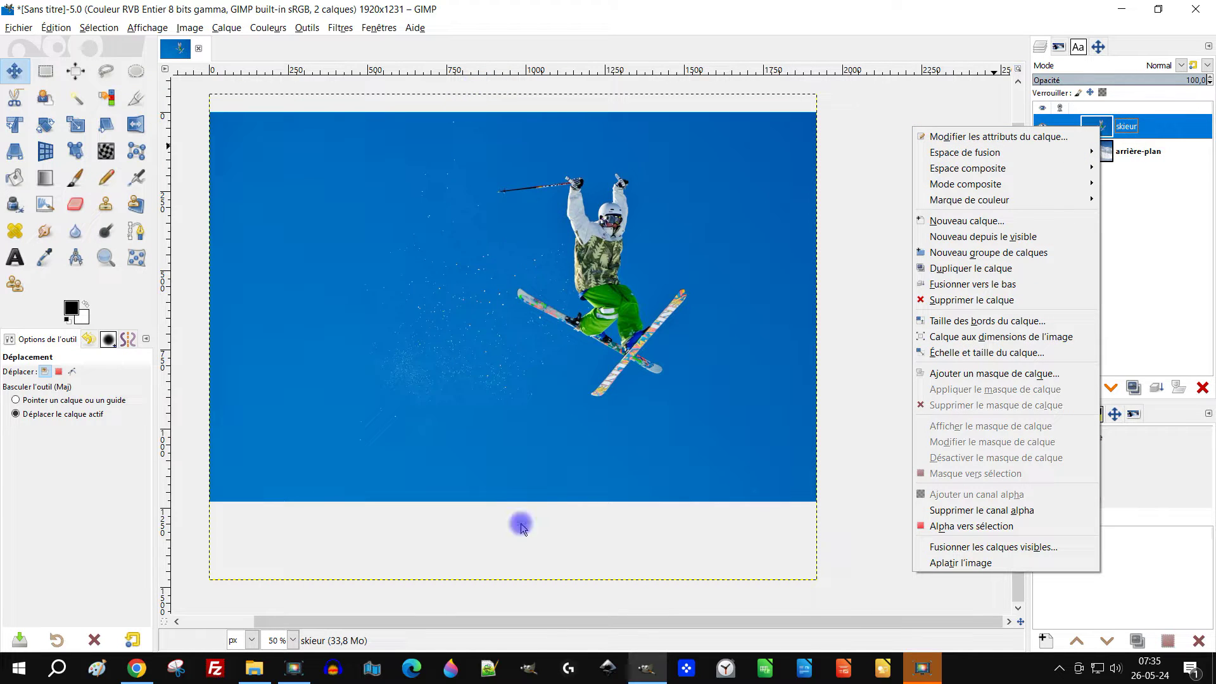
left_click(1038, 338)
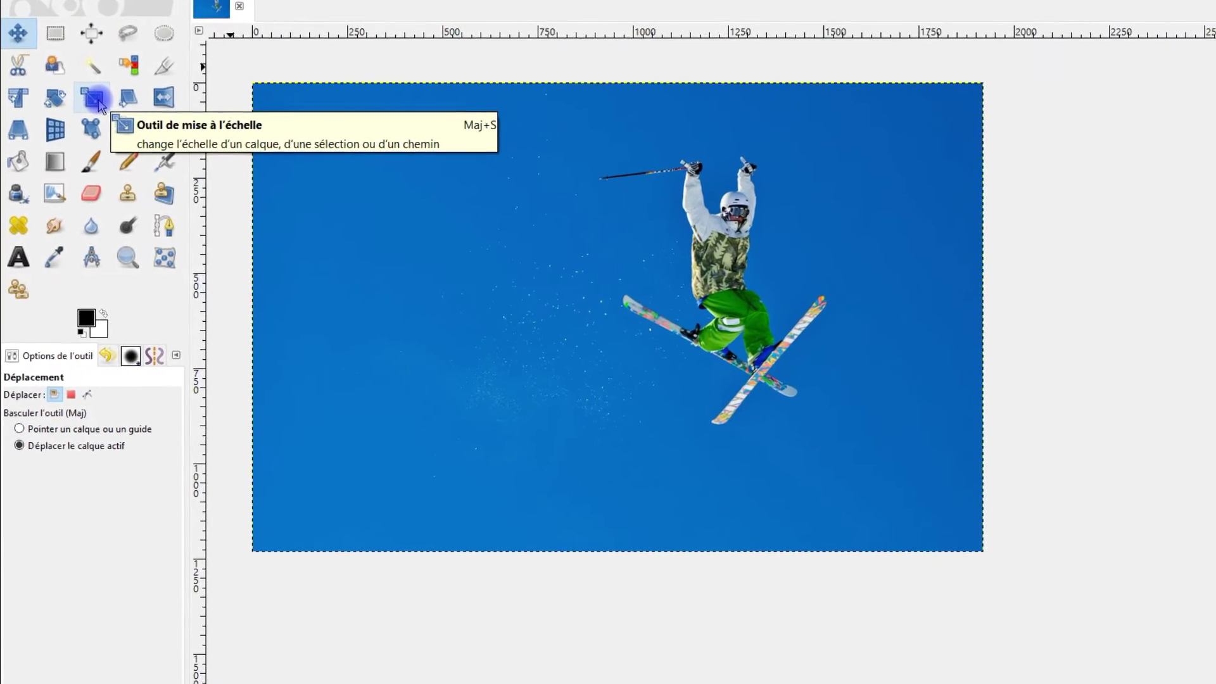
Start a proportional Scale transform on the skieur layer.
left_click(95, 101)
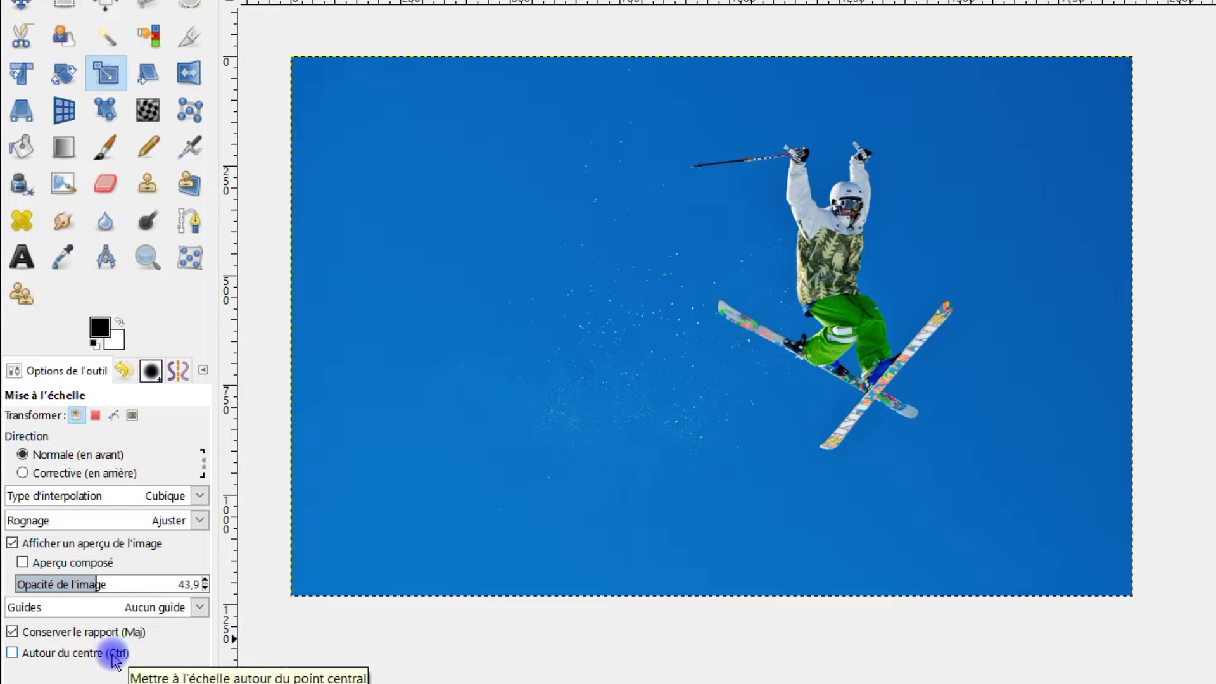
left_click(792, 227)
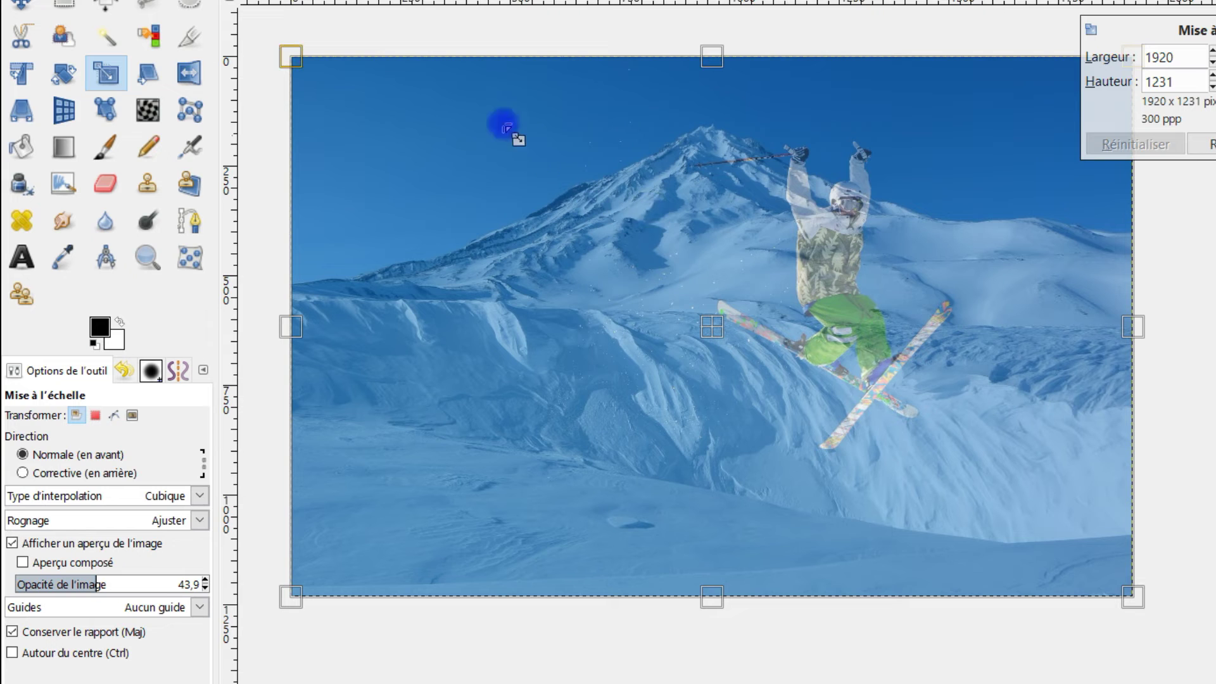
left_click_drag(291, 54, 450, 156)
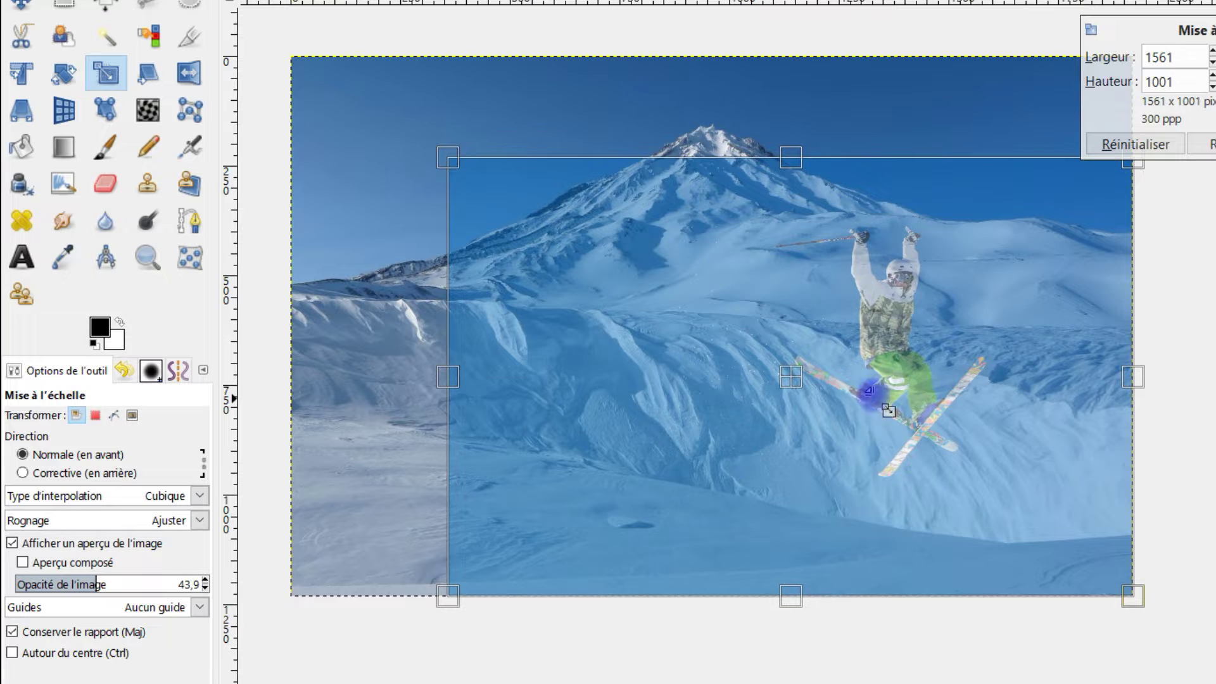
left_click_drag(806, 394, 611, 296)
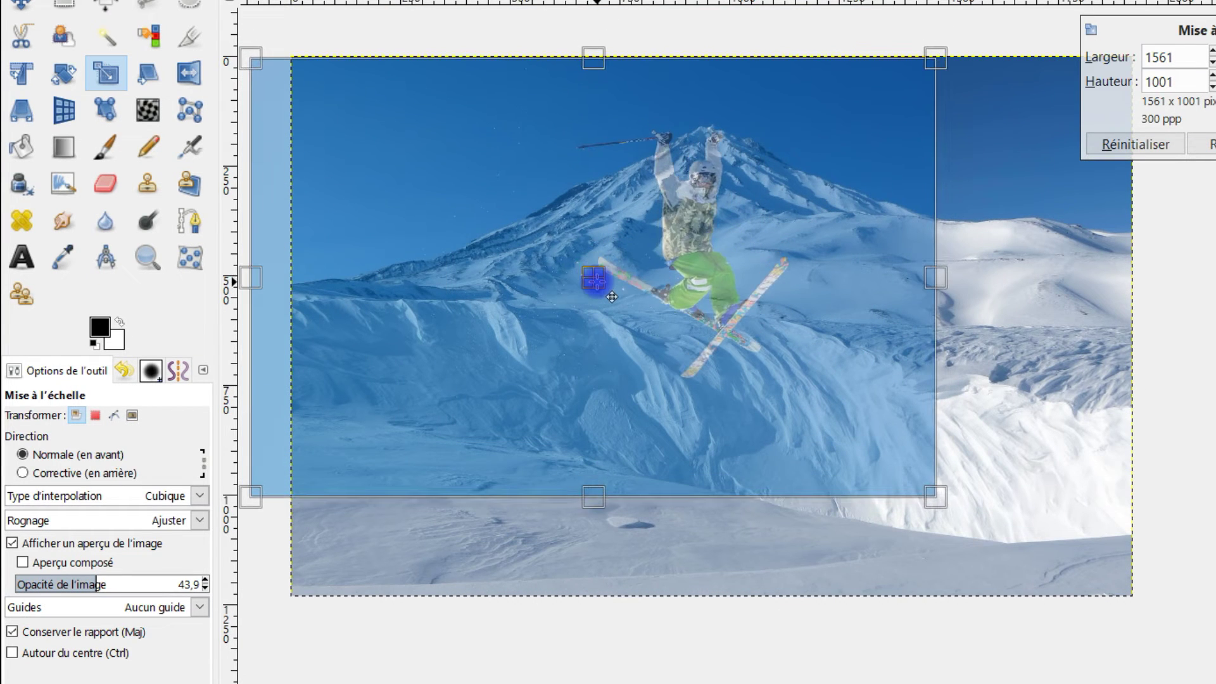
left_click(1137, 144)
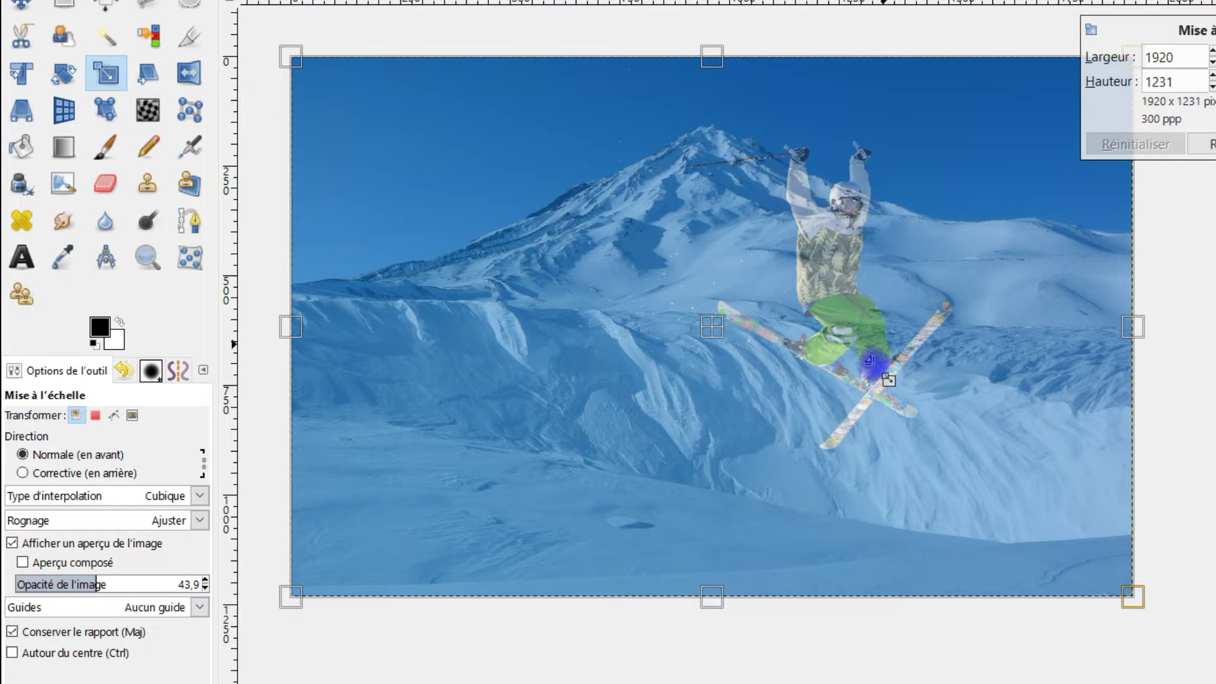
Scale the skieur layer to 1744 × 1118 px with the skier over the volcano's left slope, and fit the layer to the image size.
left_click_drag(708, 326, 580, 301)
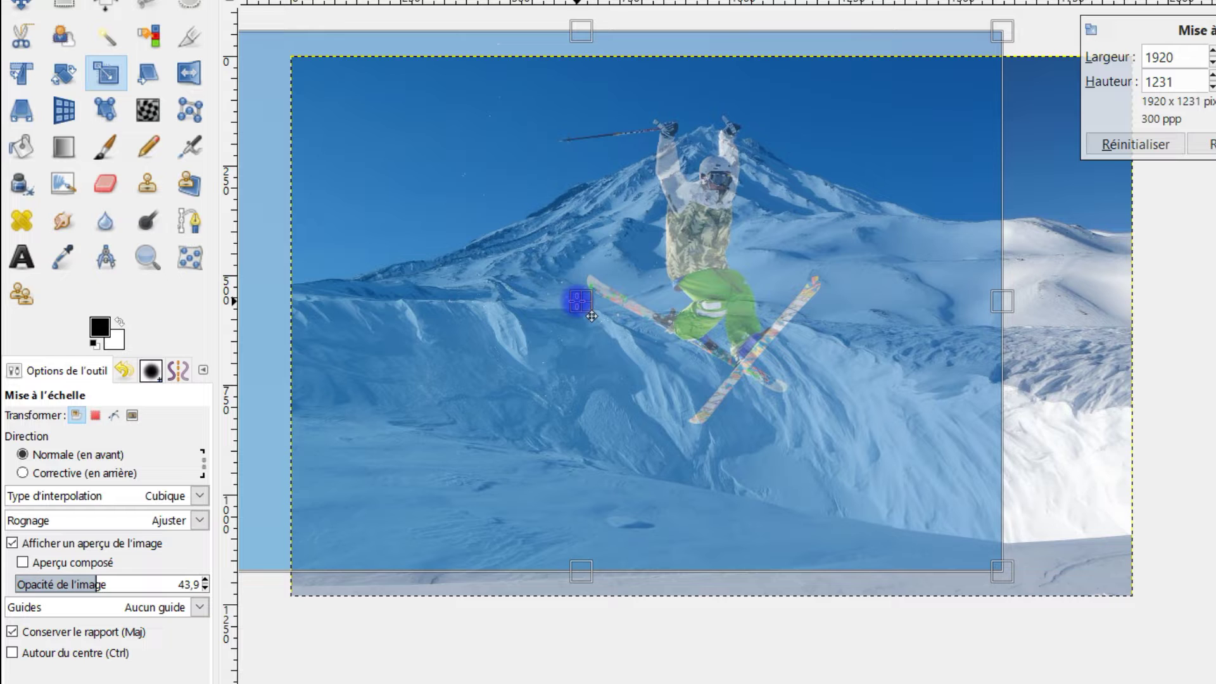
left_click_drag(1002, 571, 931, 507)
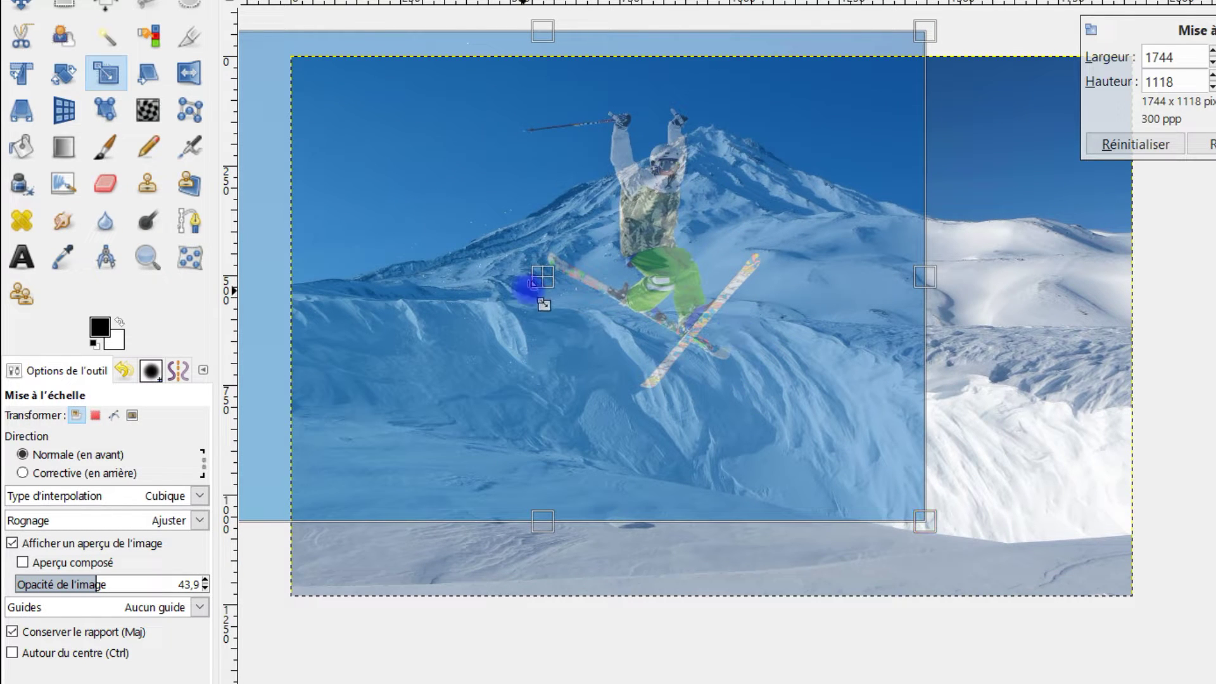
left_click_drag(551, 297, 448, 324)
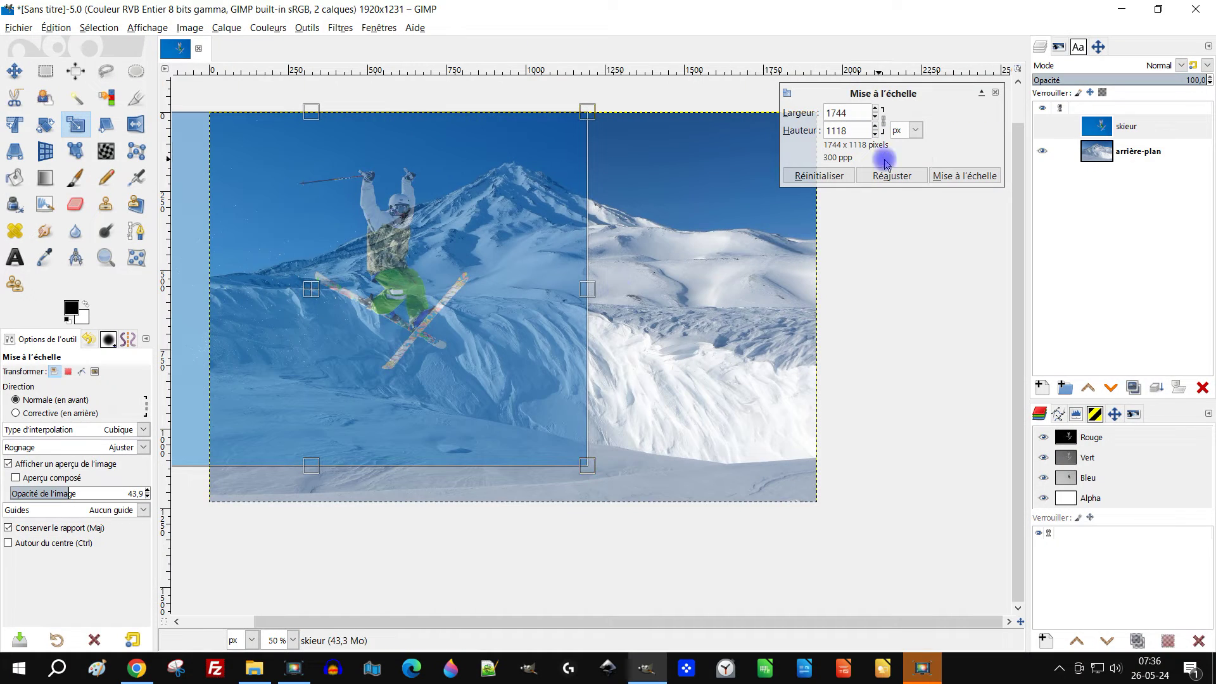
left_click(959, 176)
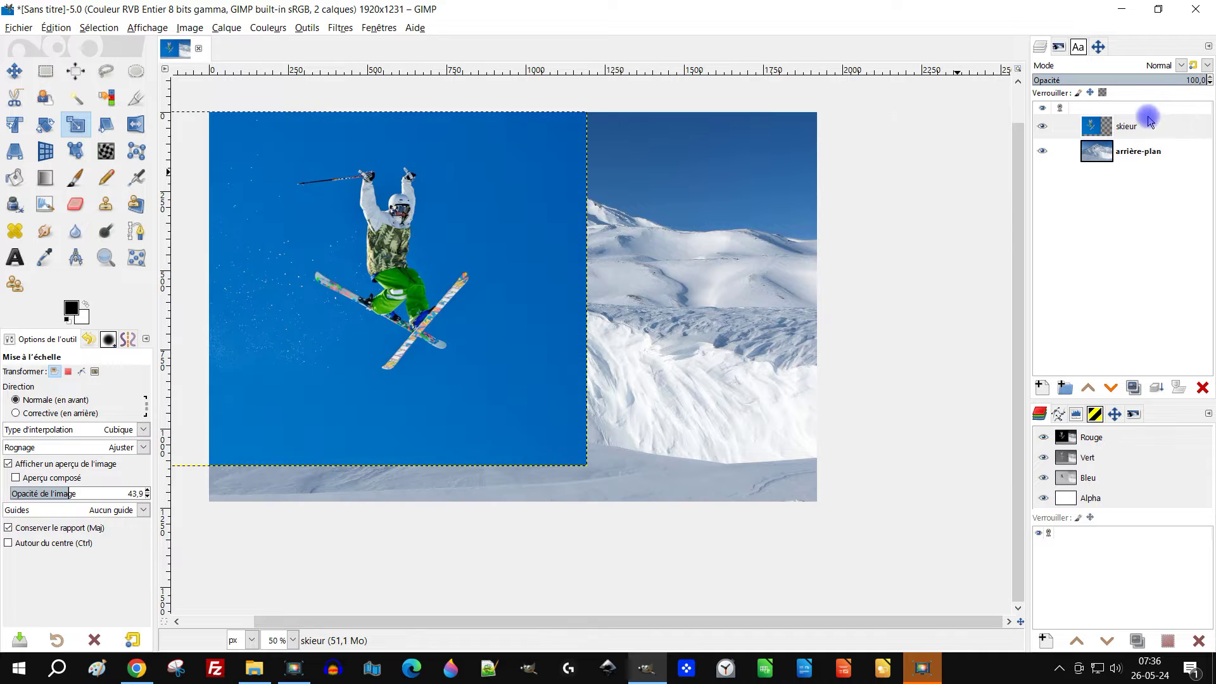
right_click(1098, 134)
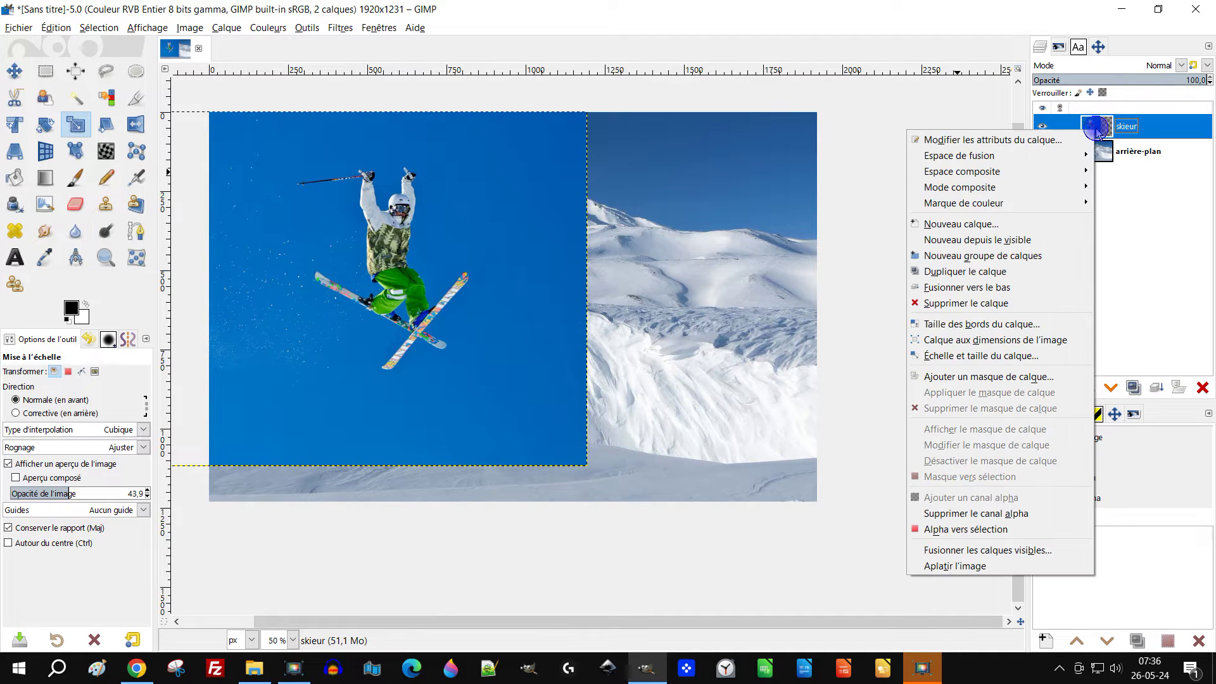
left_click(1041, 340)
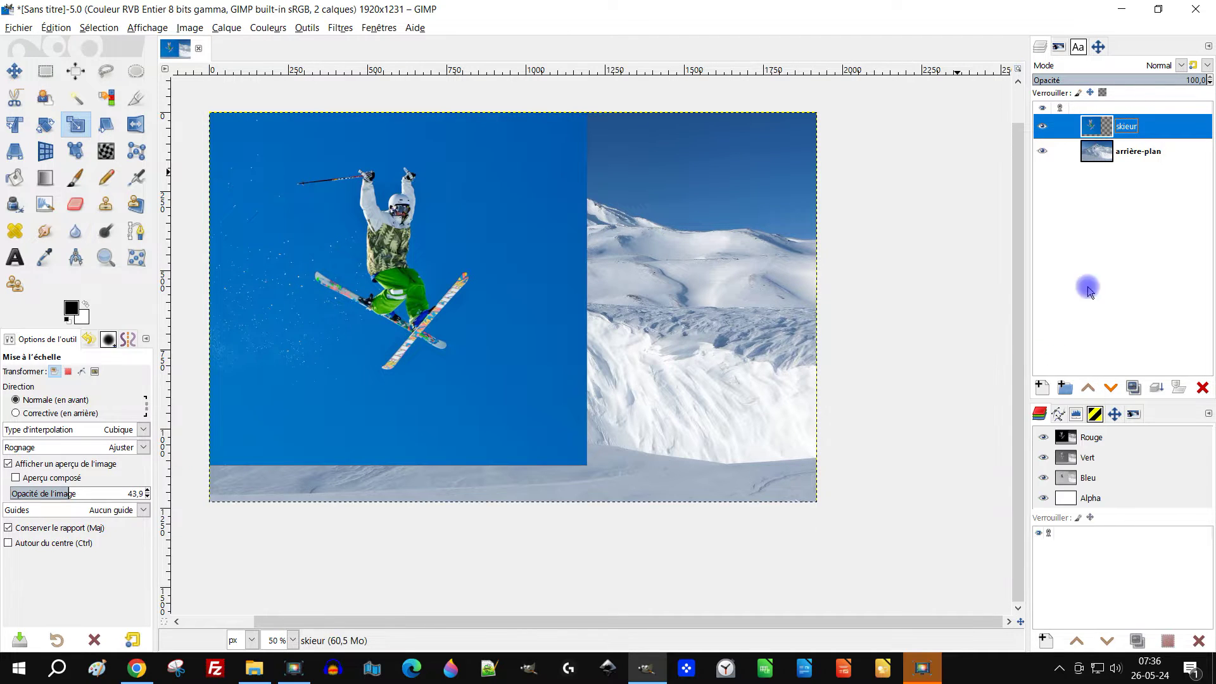
Temporarily hide the skieur layer to view the snowy background beneath it.
left_click(1041, 126)
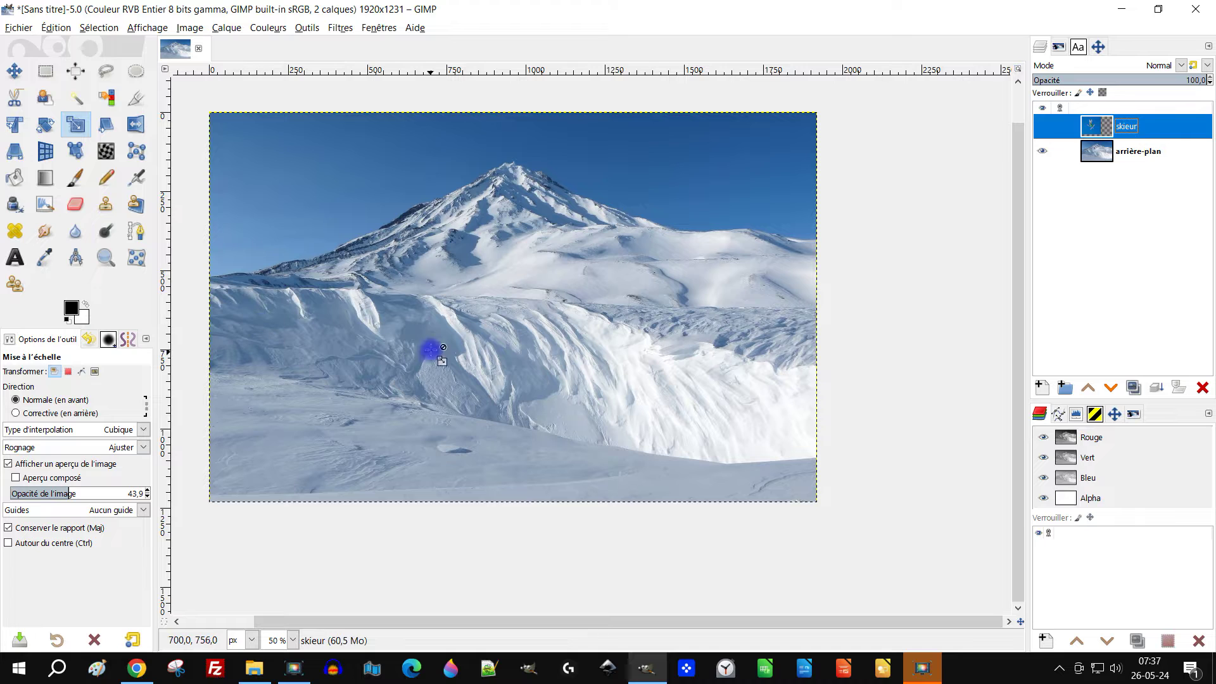
left_click(1041, 126)
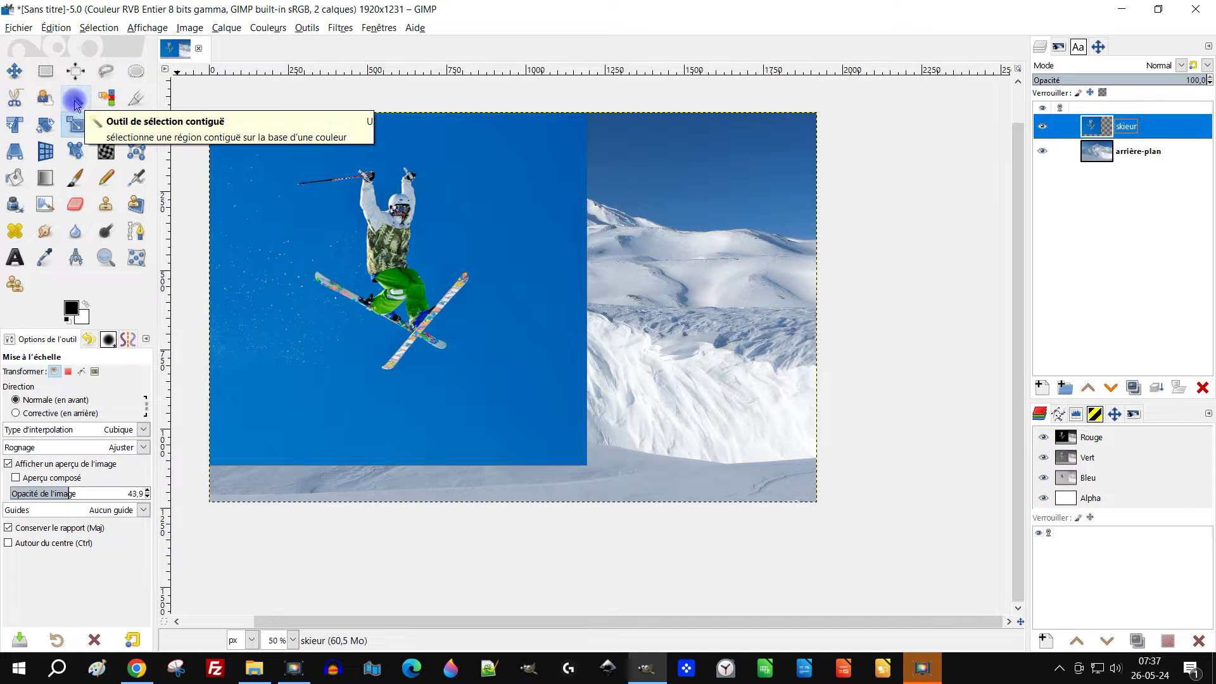
Check whether the skieur layer has an alpha channel, leaving it as the active layer.
left_click(1129, 154)
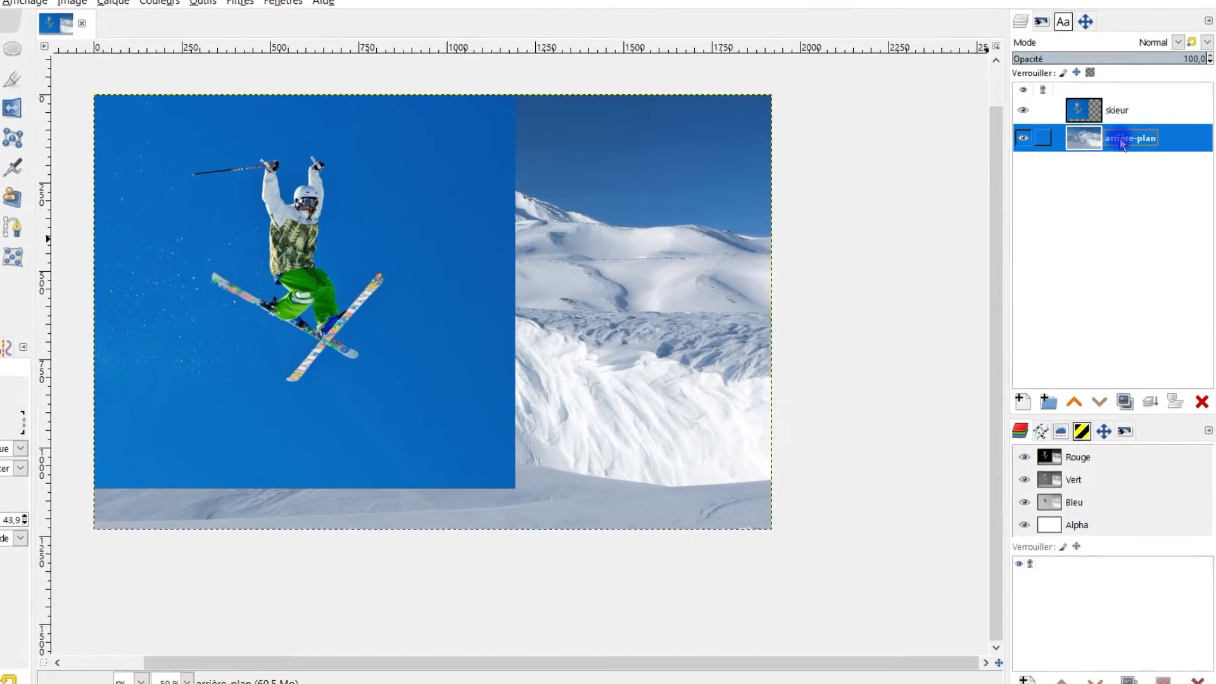
key("Up")
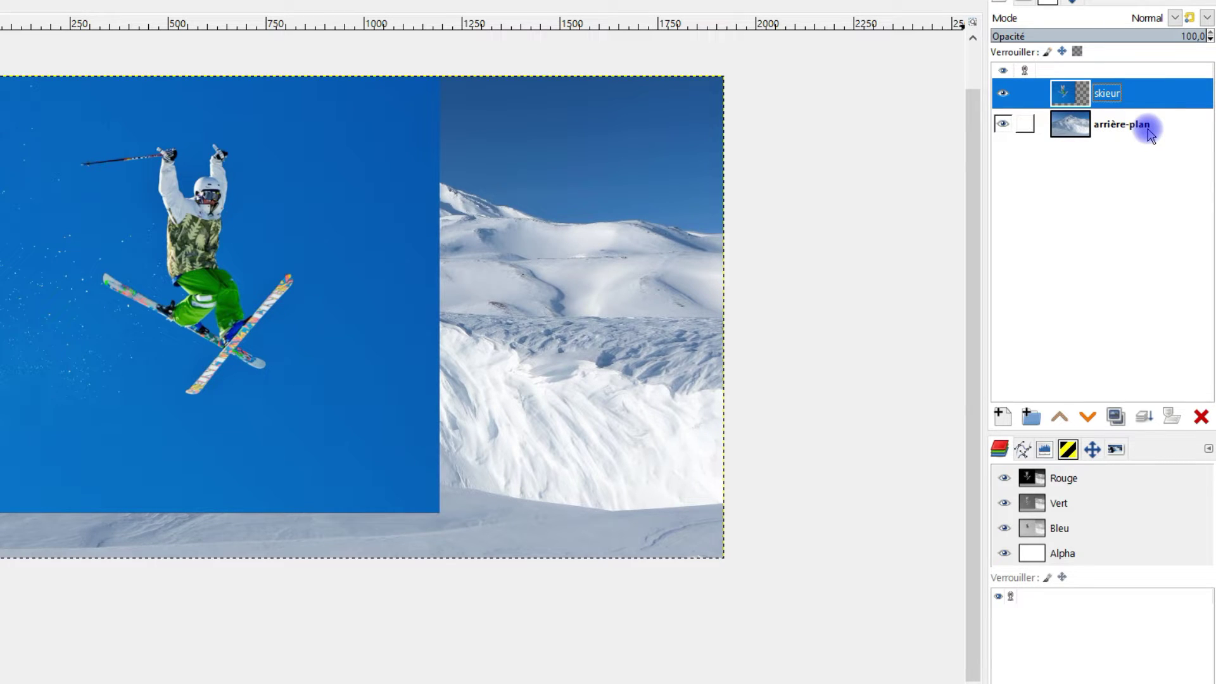
left_click(1079, 127)
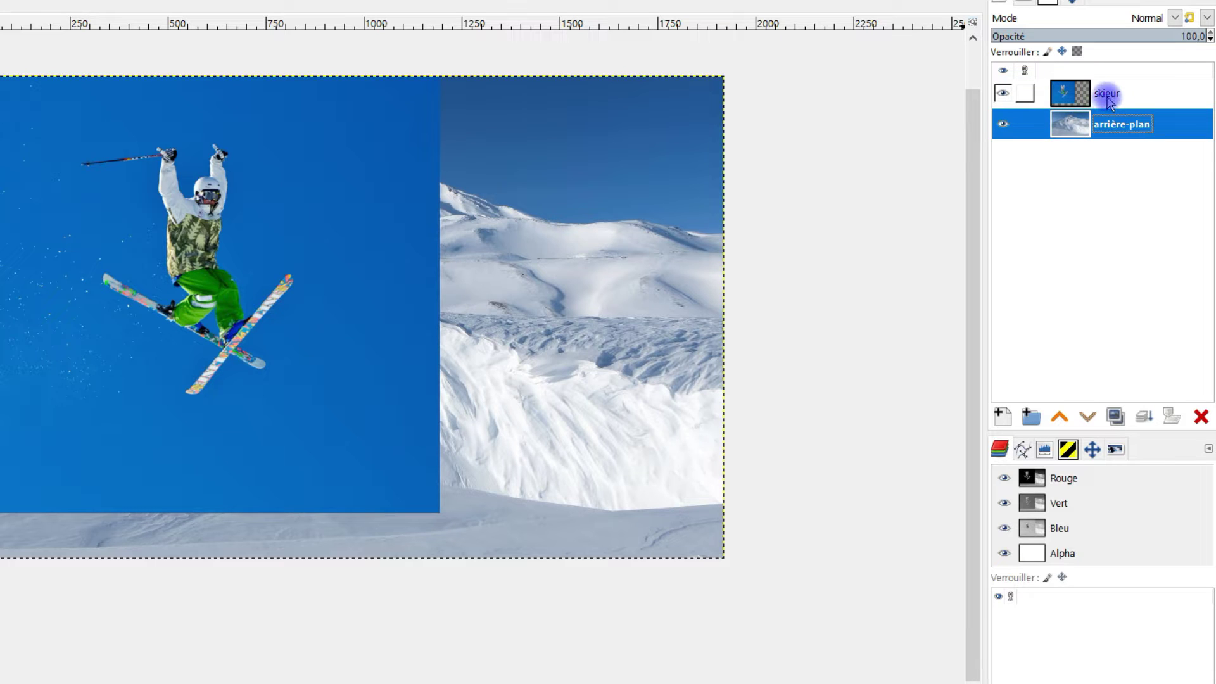
right_click(1065, 96)
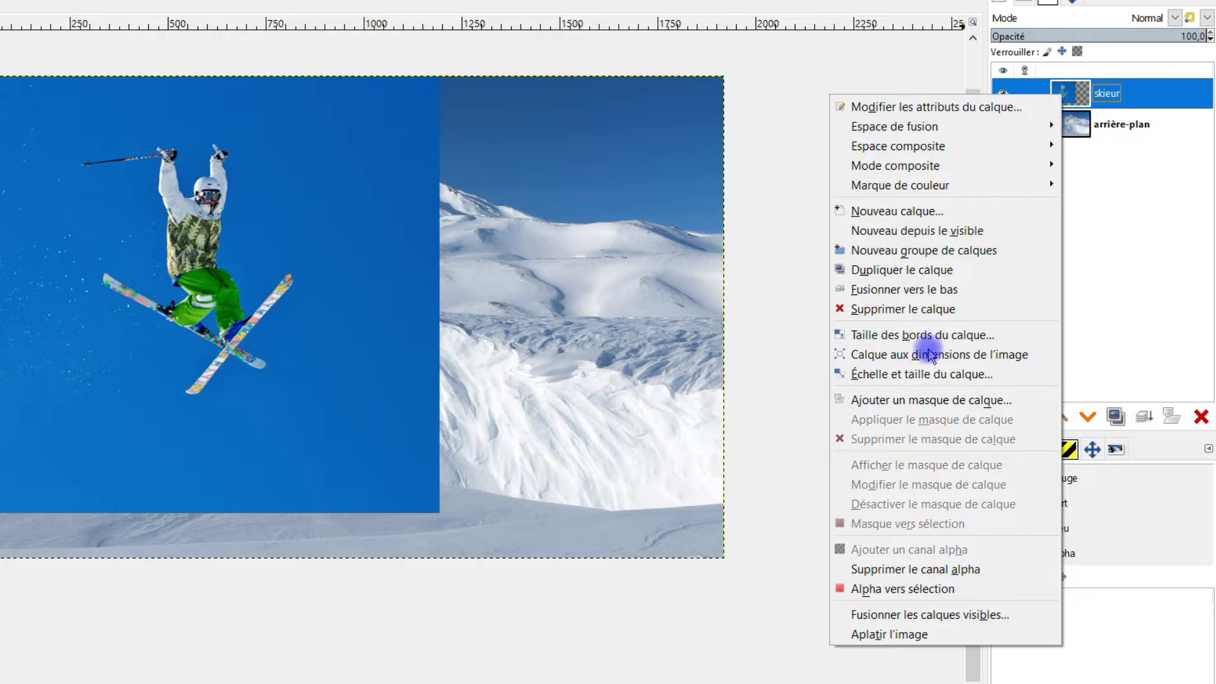
left_click(877, 553)
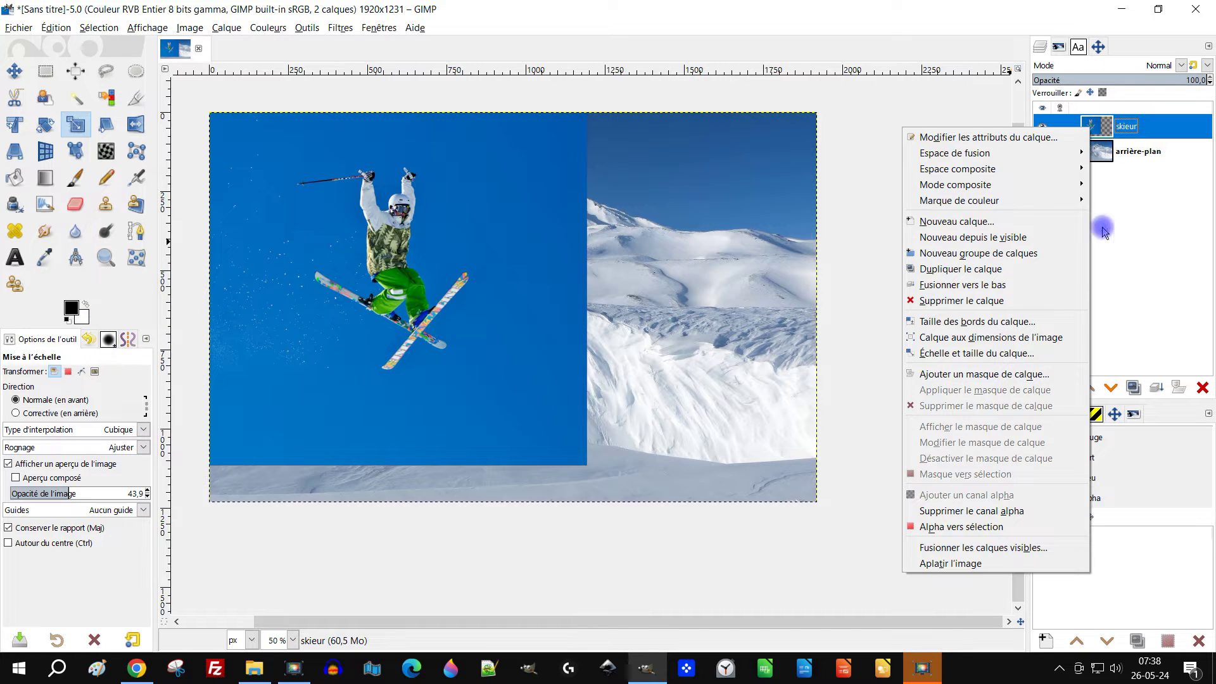
left_click(1119, 132)
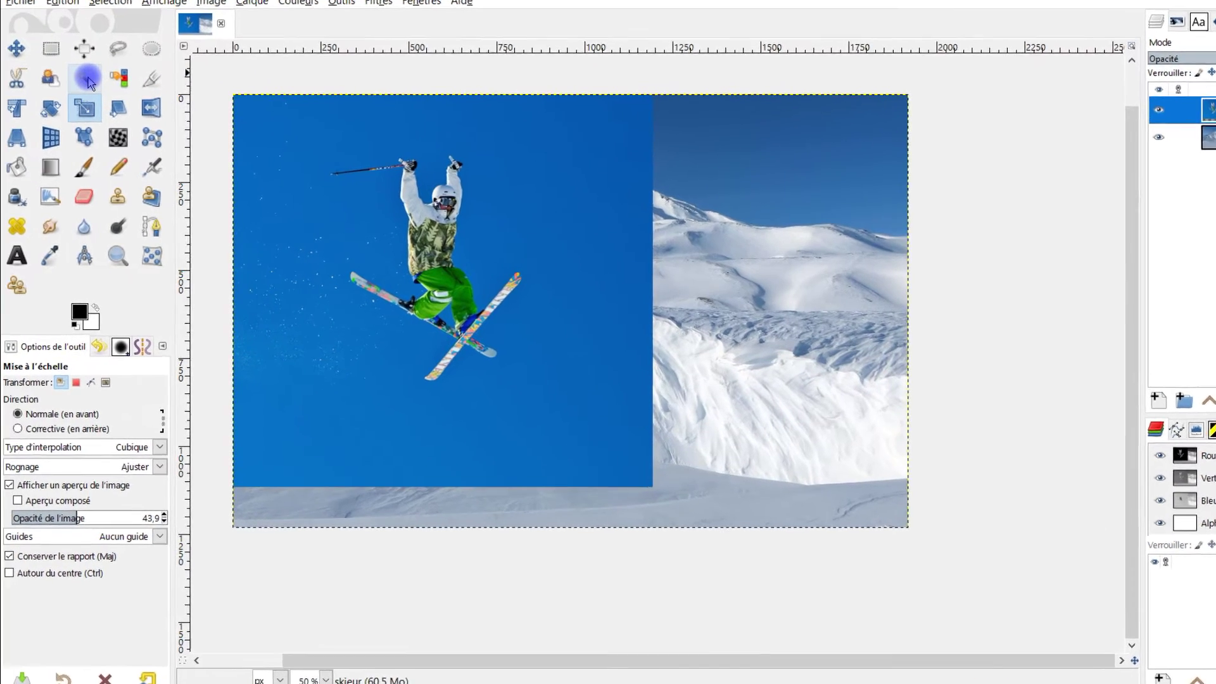
Select the blue sky around the skier with the contiguous selection tool, raising the threshold to about 18.8.
left_click(88, 80)
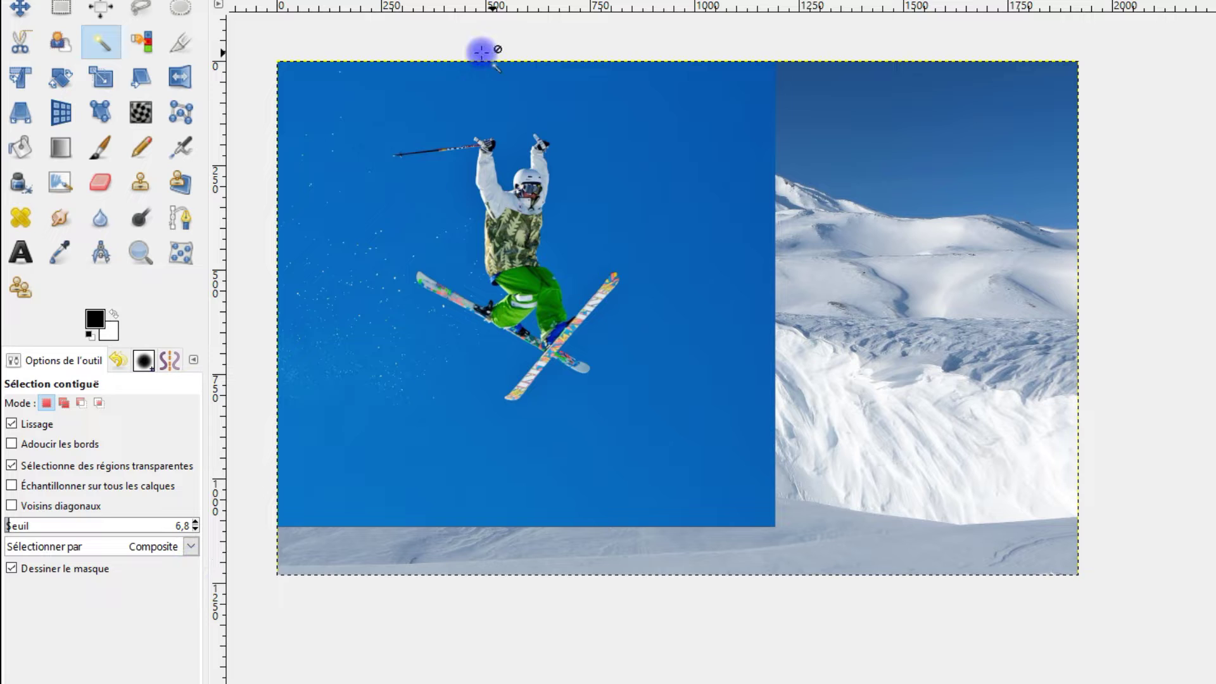
left_click(412, 89)
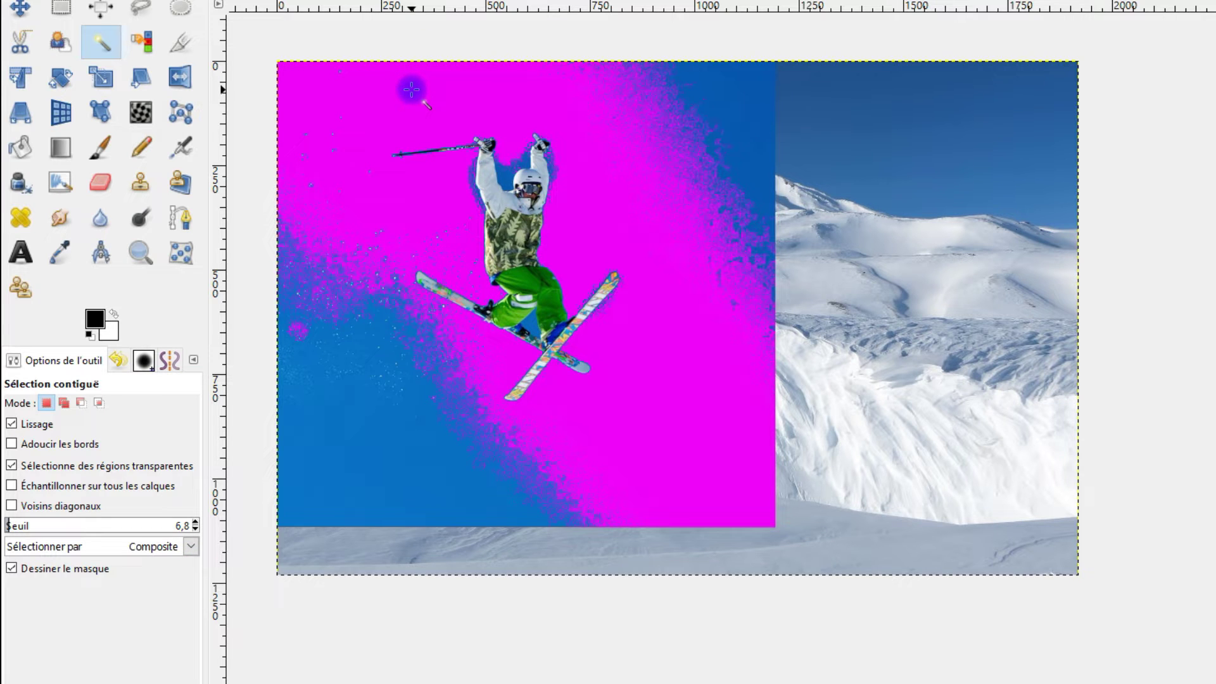
left_click_drag(412, 89, 421, 93)
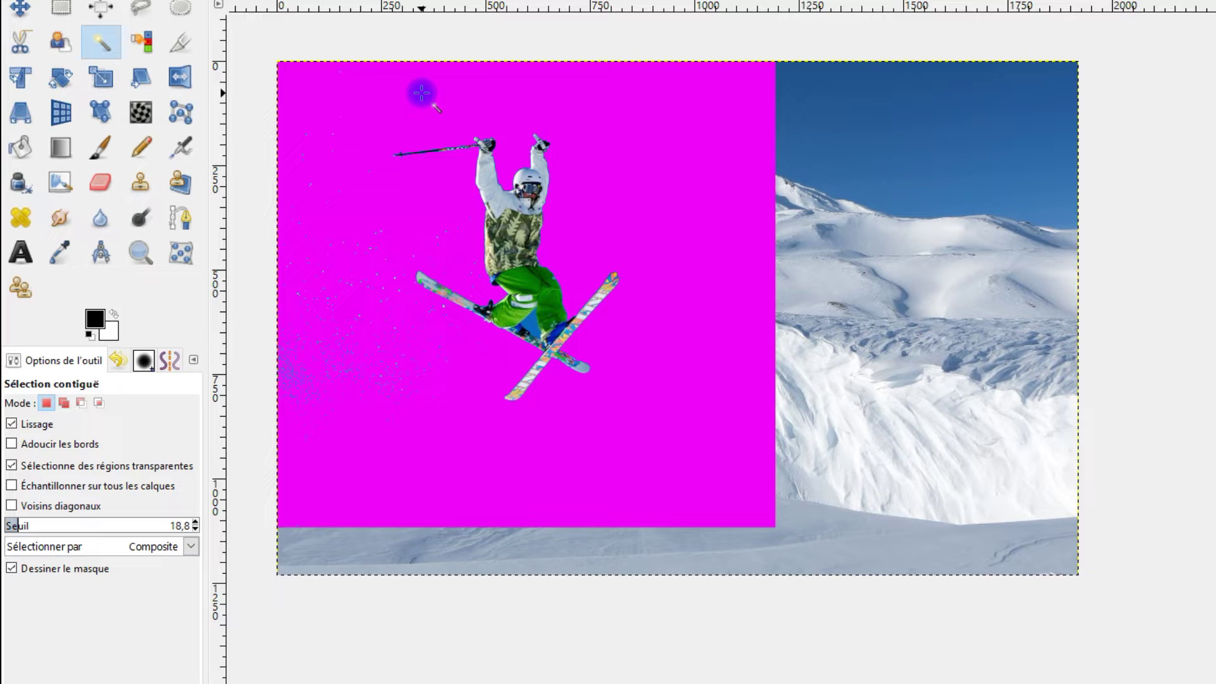
left_click_drag(421, 93, 421, 89)
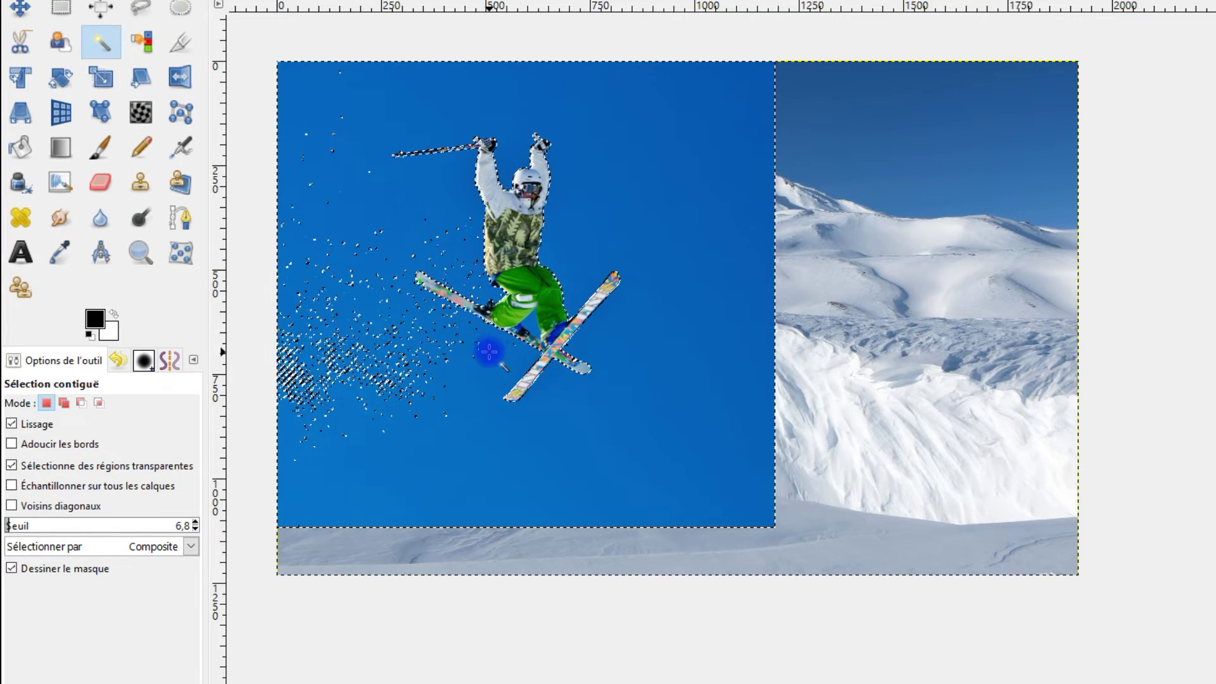
Inspect the selection edges around the skis and try reselecting the blue sky with a threshold of about 15.3.
scroll(434, 352, "up", 7)
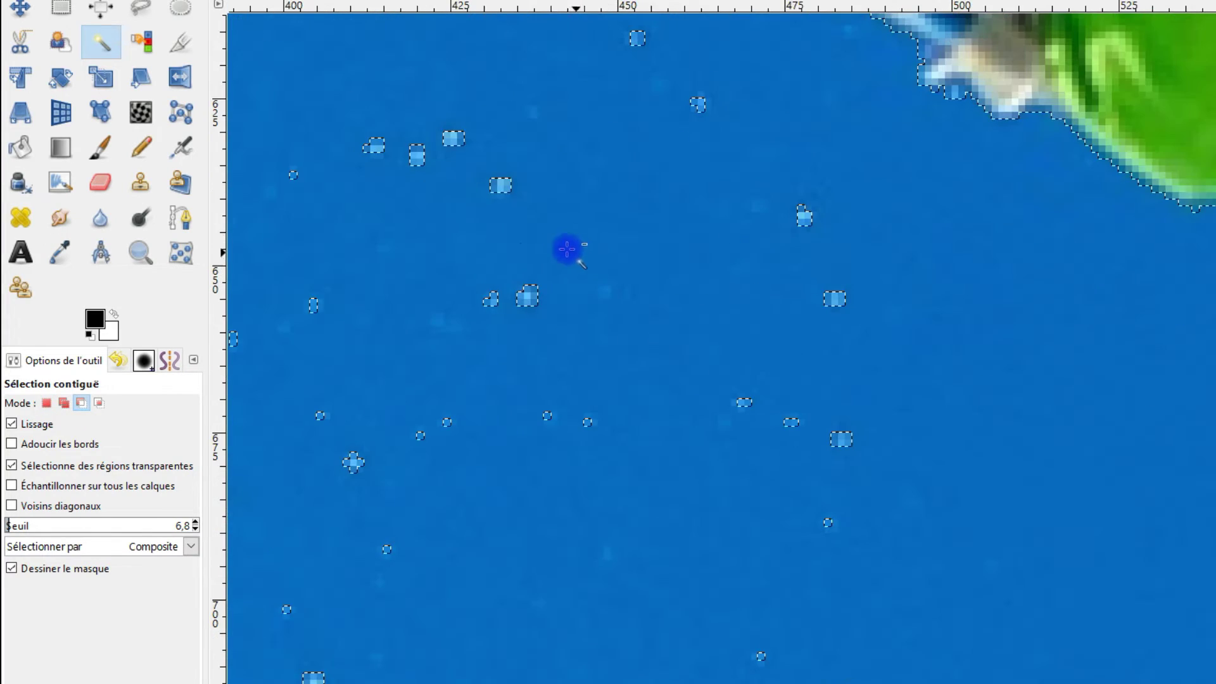
scroll(500, 202, "down", 4)
scroll(836, 372, "up", 4)
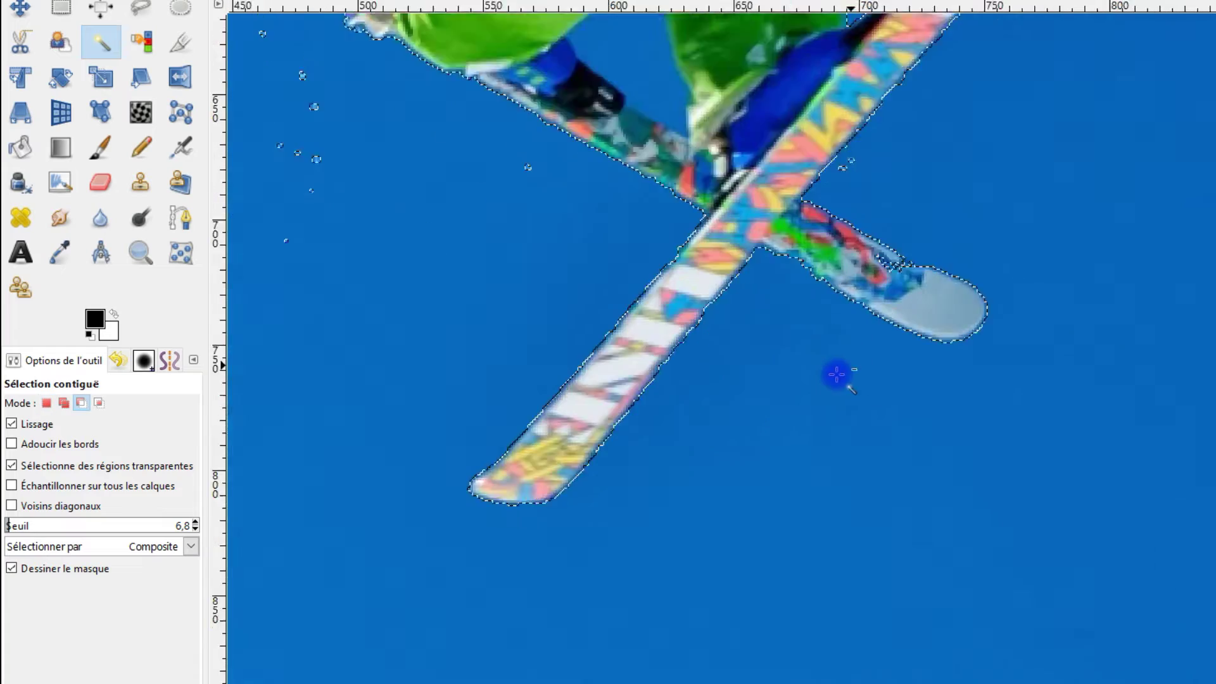
scroll(877, 285, "down", 4)
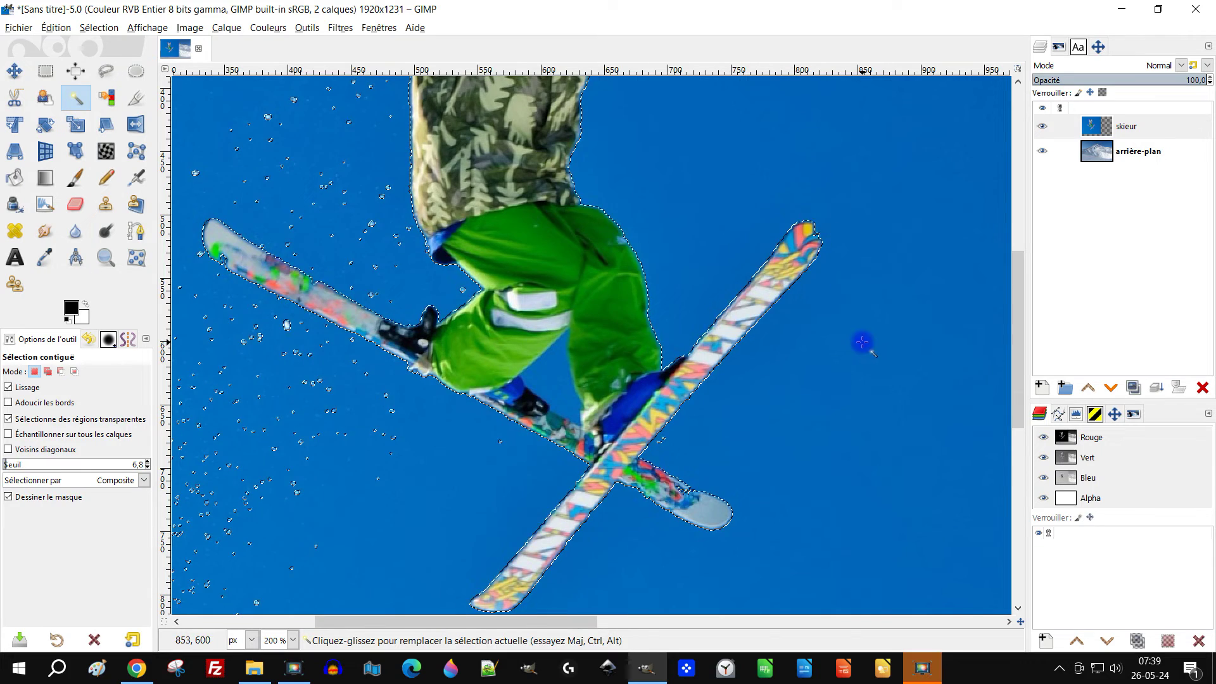
left_click_drag(861, 343, 866, 363)
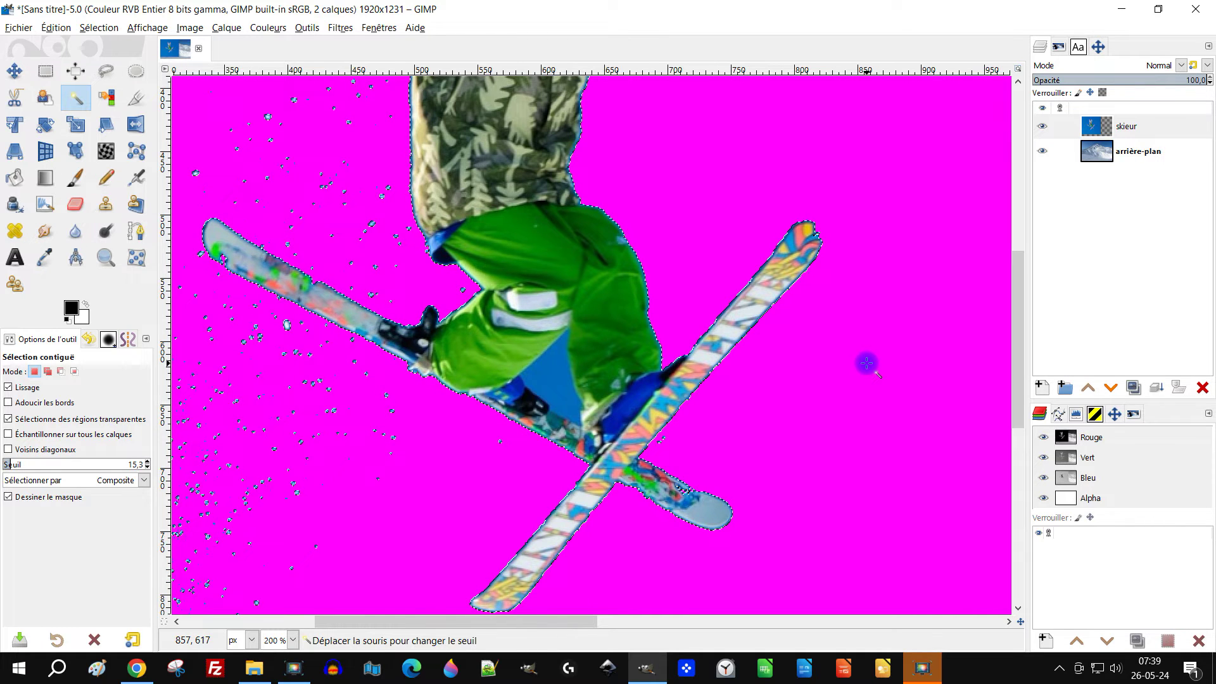
left_click_drag(866, 362, 864, 361)
key("Escape")
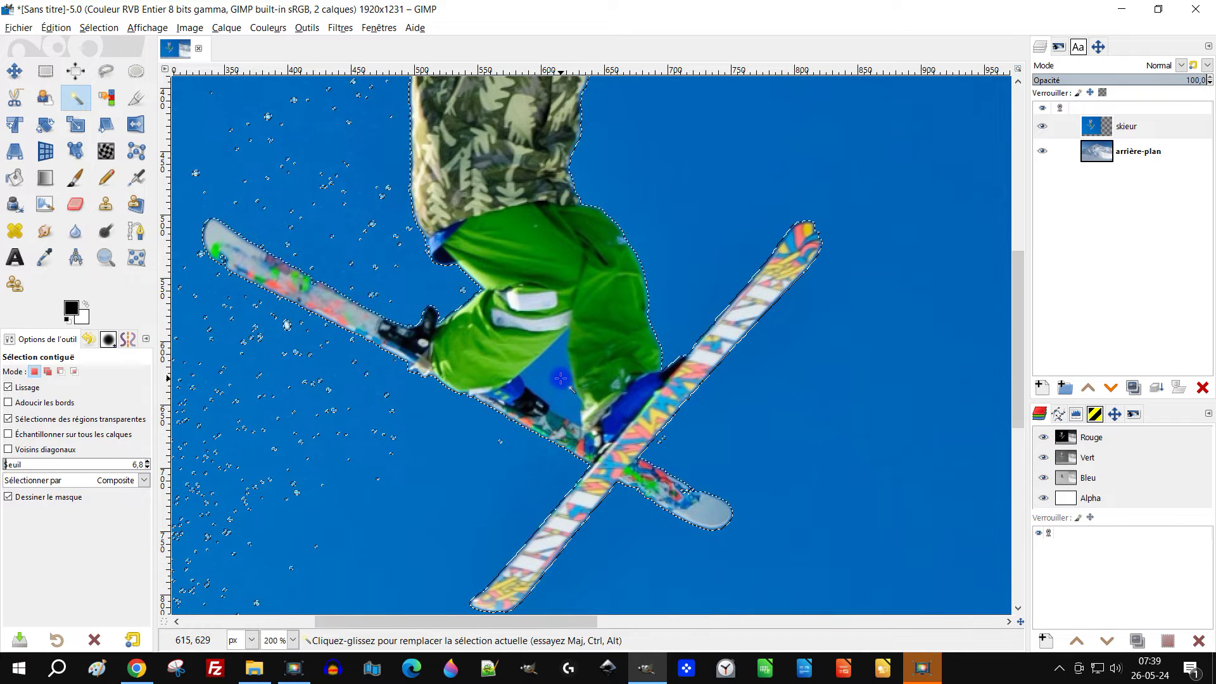
Add the blue gap between the skier's legs to the current selection, using a threshold of about 21.3.
left_click(47, 373)
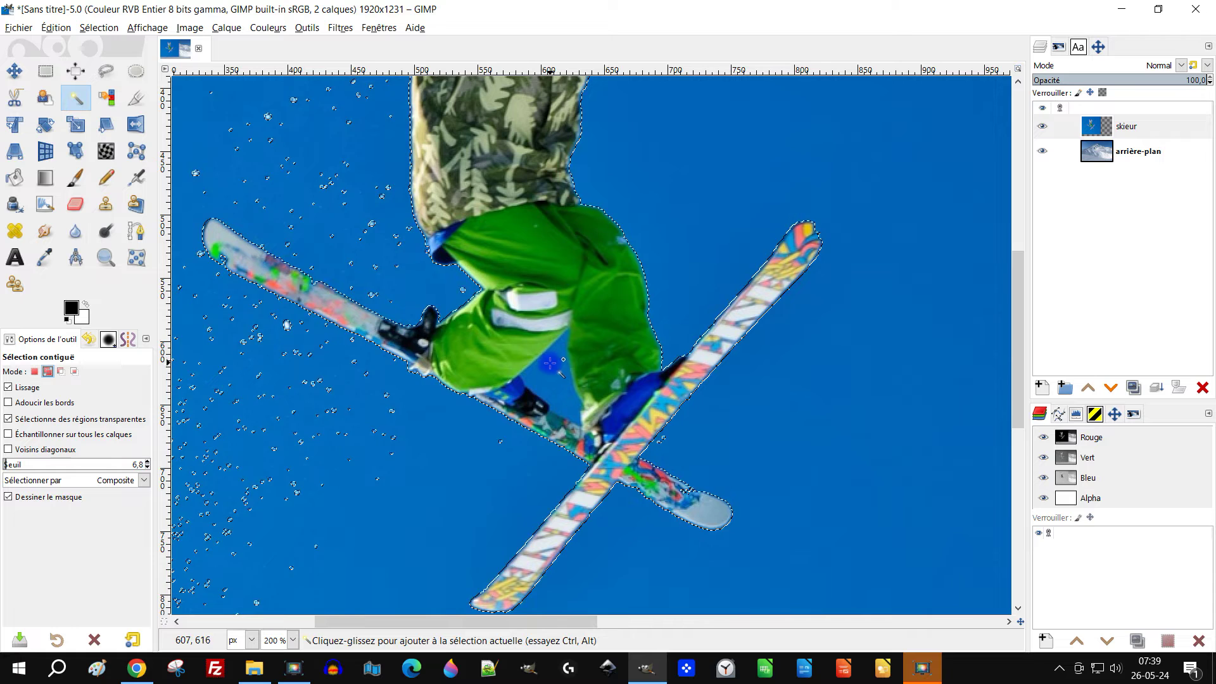
left_click_drag(547, 377, 547, 377)
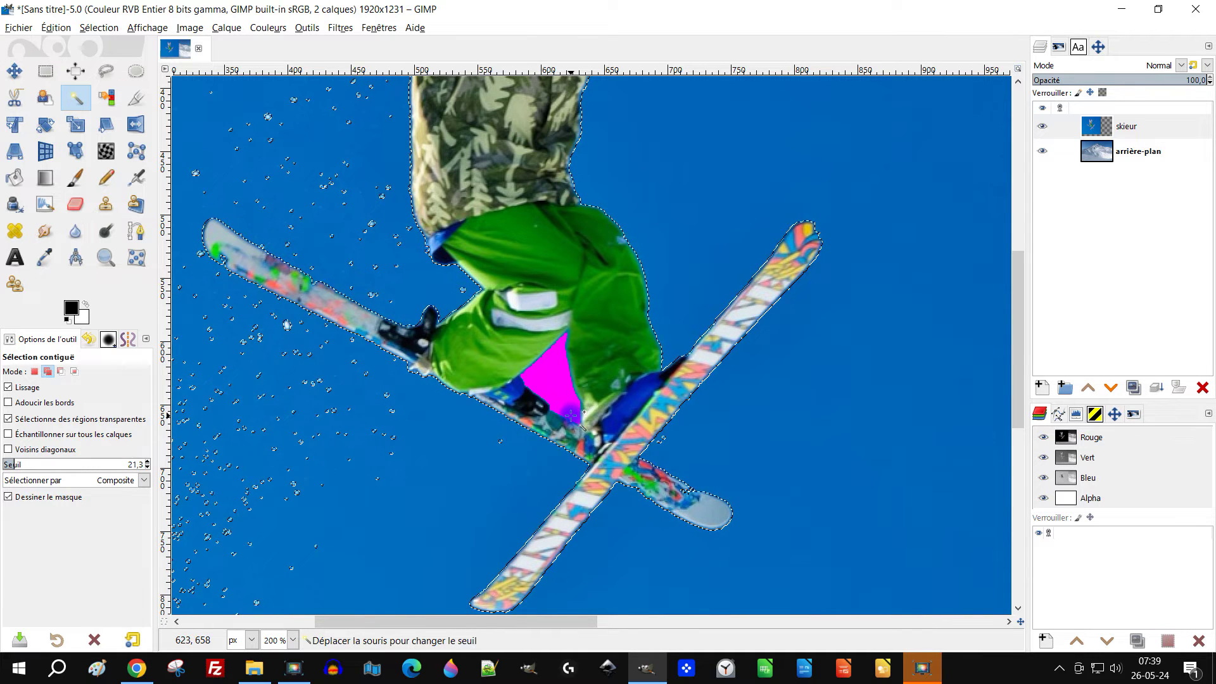
left_click_drag(572, 417, 572, 416)
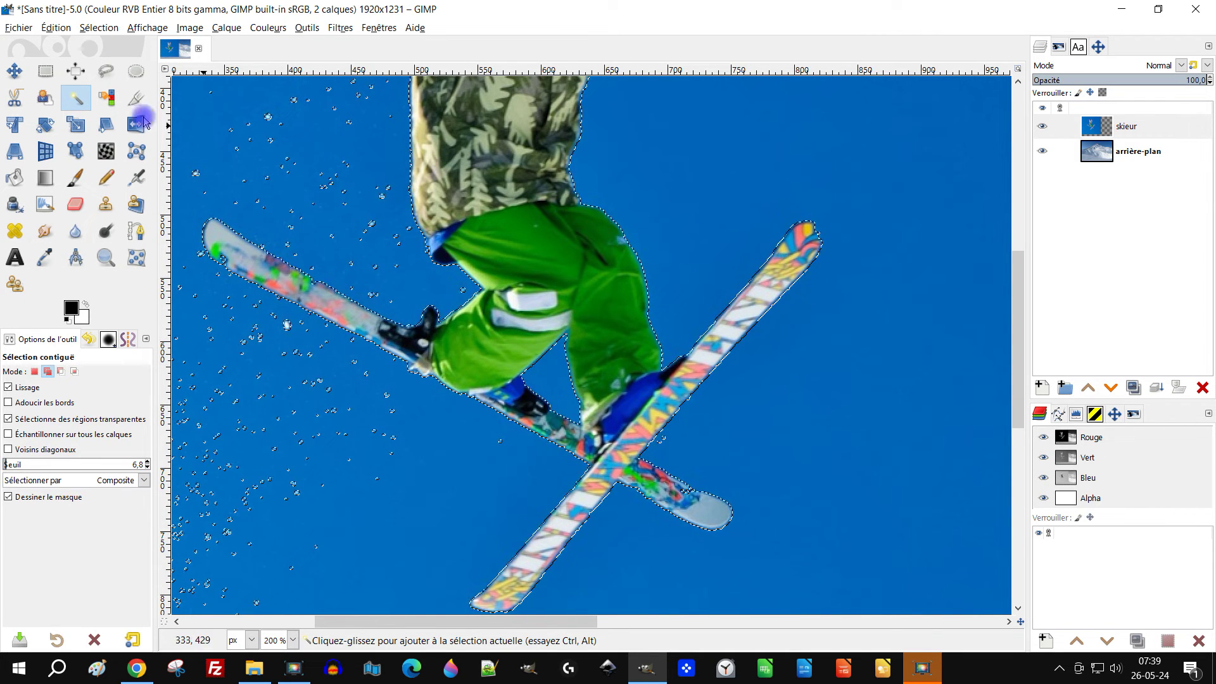
Erase the selected blue sky from the skieur layer and examine the cutout edges around the skis.
left_click(56, 27)
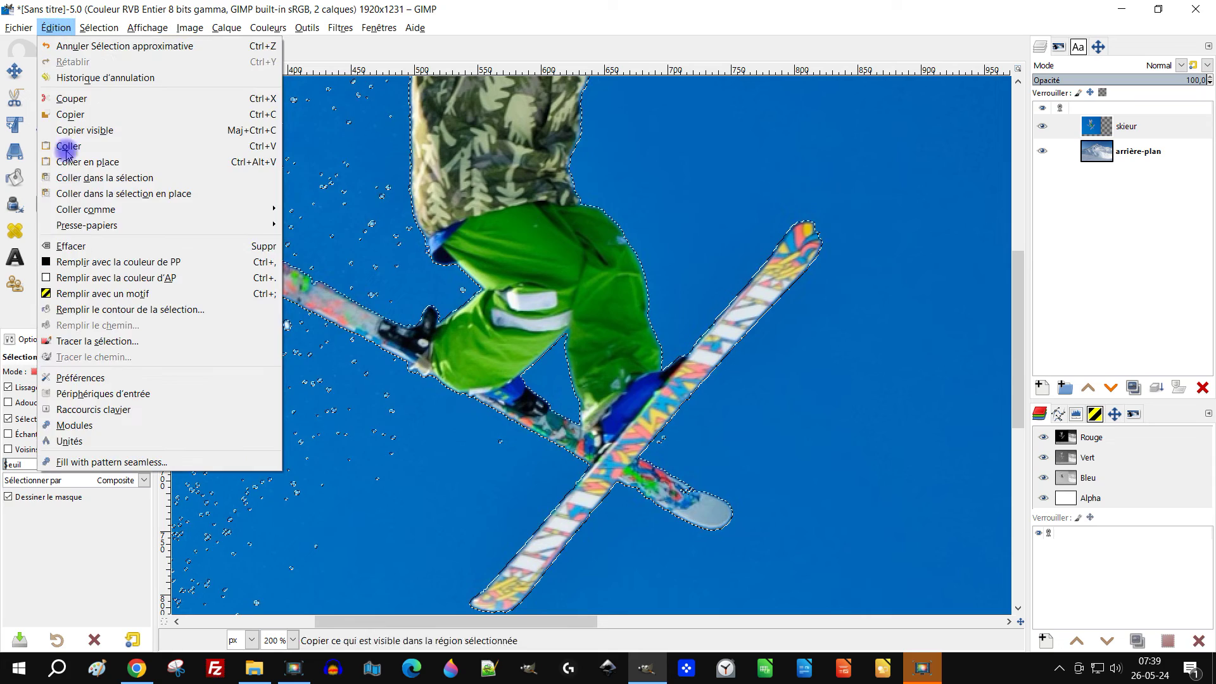
left_click(84, 246)
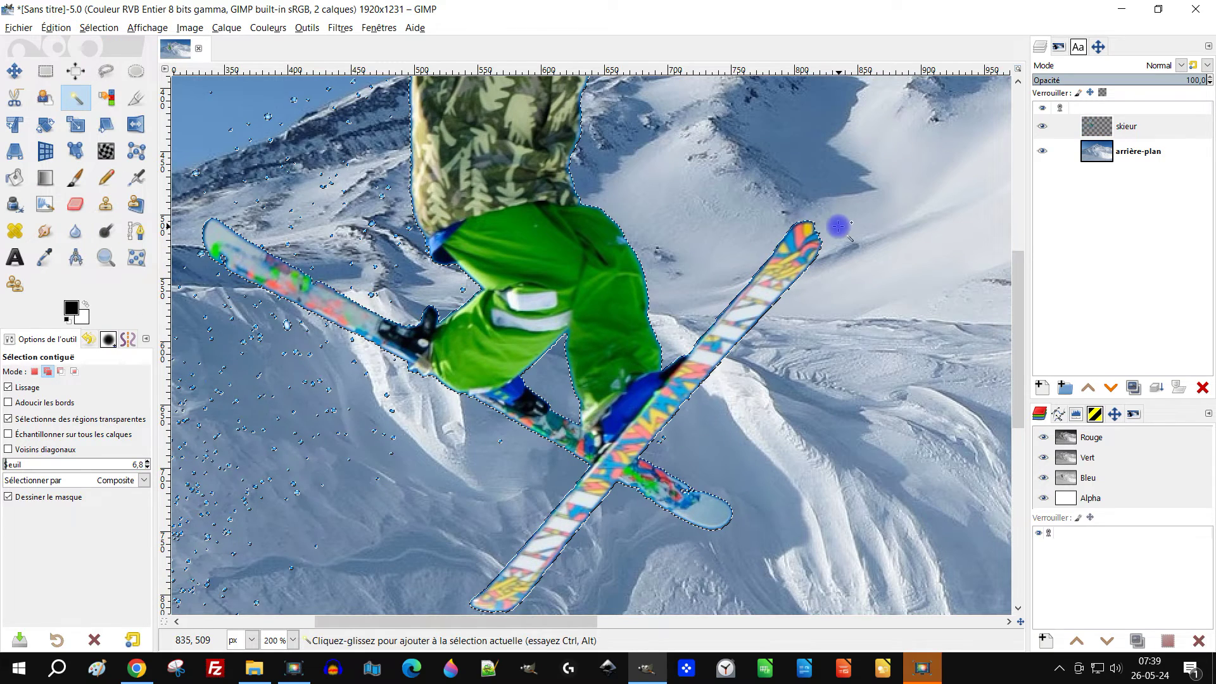
left_click_drag(589, 390, 487, 375)
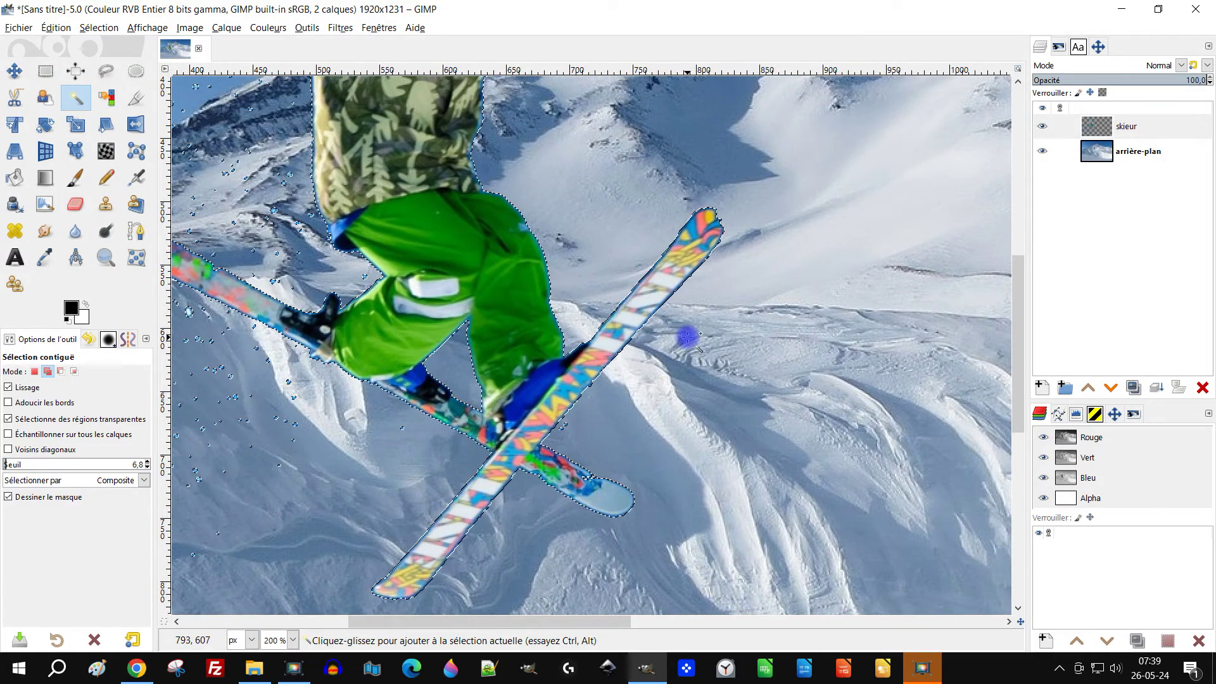
scroll(627, 349, "up", 3, "ctrl")
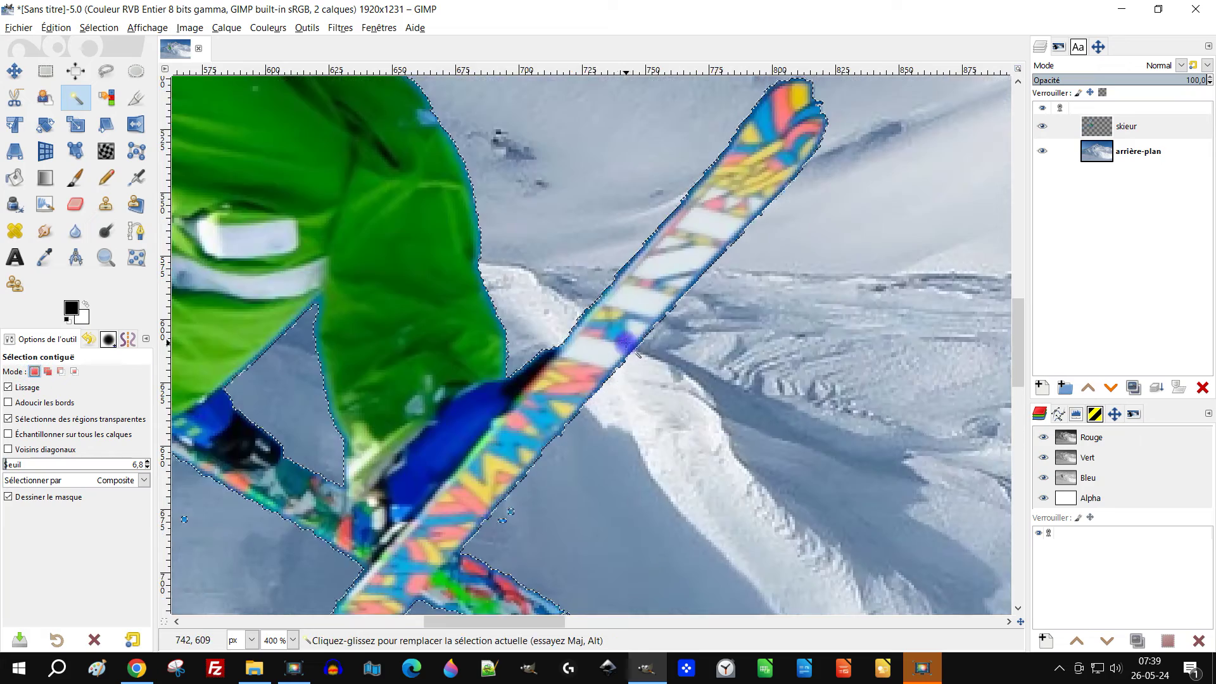
Grow the sky selection by 1 px and erase the blue fringe around the skier from the skieur layer.
scroll(623, 353, "down", 3, "ctrl")
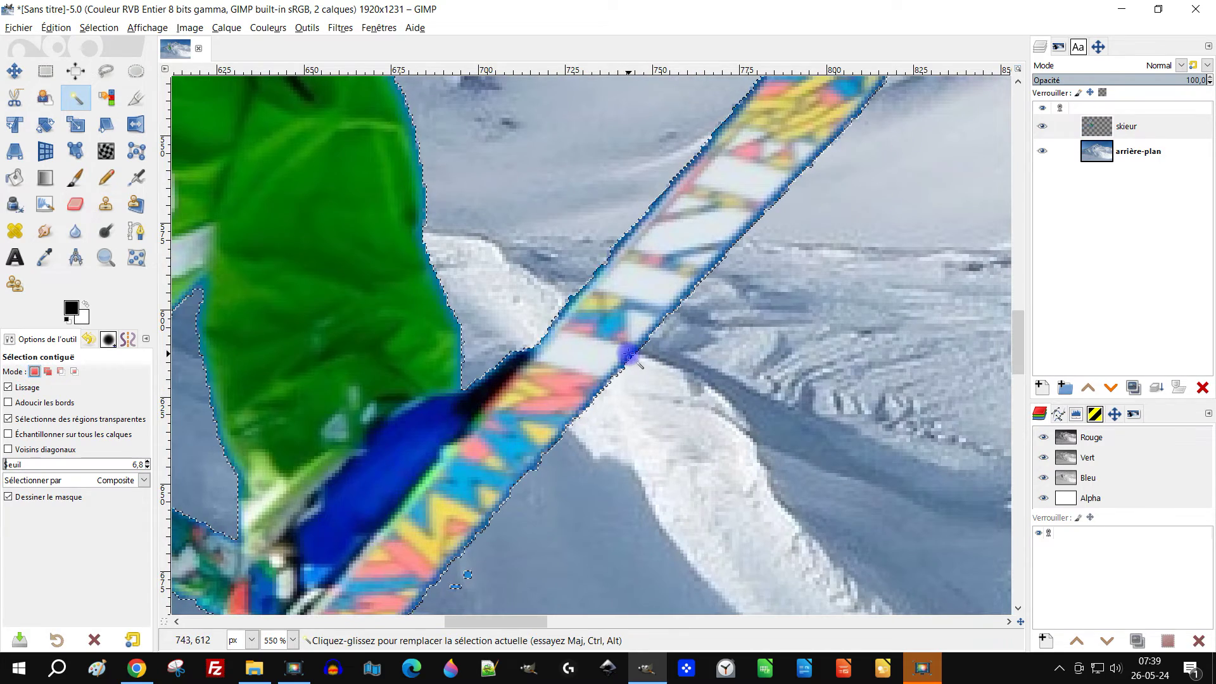
scroll(570, 327, "up", 4, "ctrl")
left_click_drag(670, 346, 731, 413)
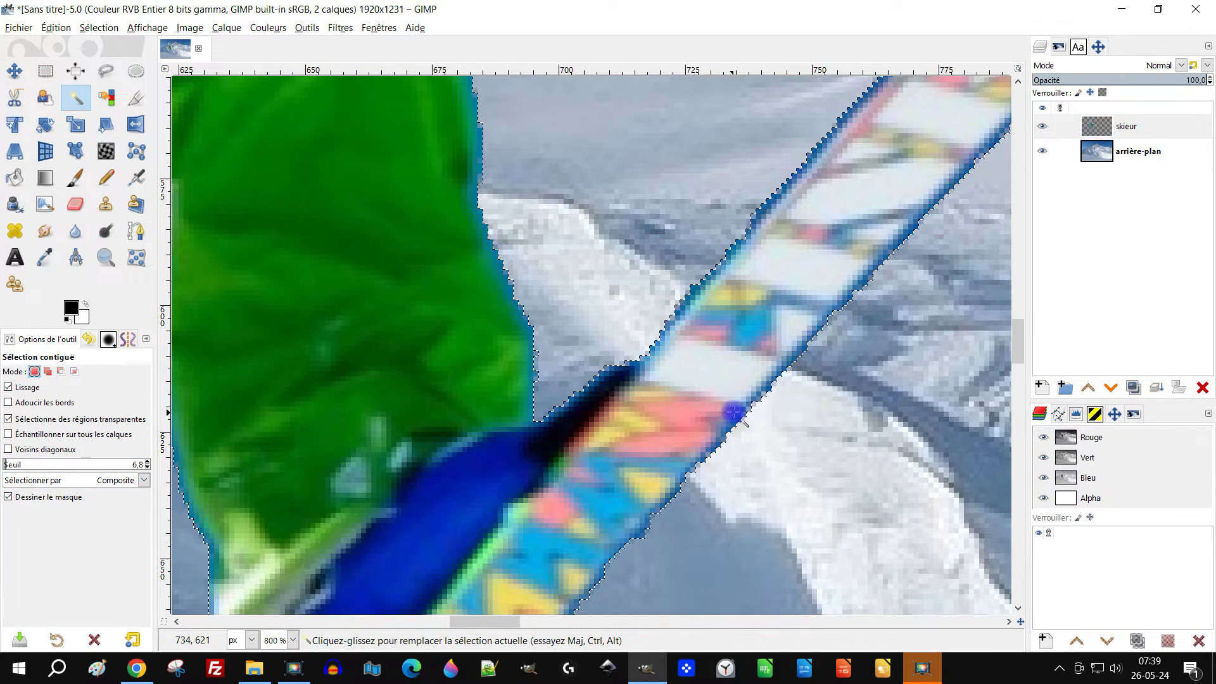
scroll(760, 406, "down", 1, "ctrl")
scroll(606, 406, "down", 3, "ctrl")
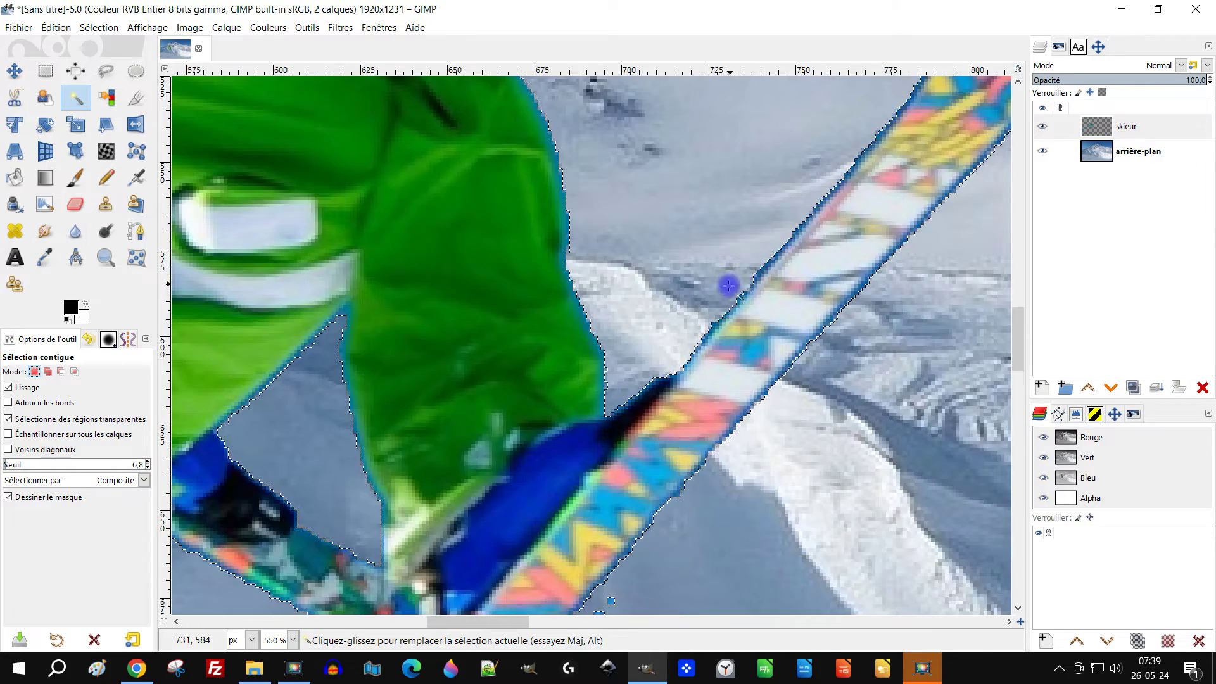
scroll(695, 337, "up", 3, "ctrl")
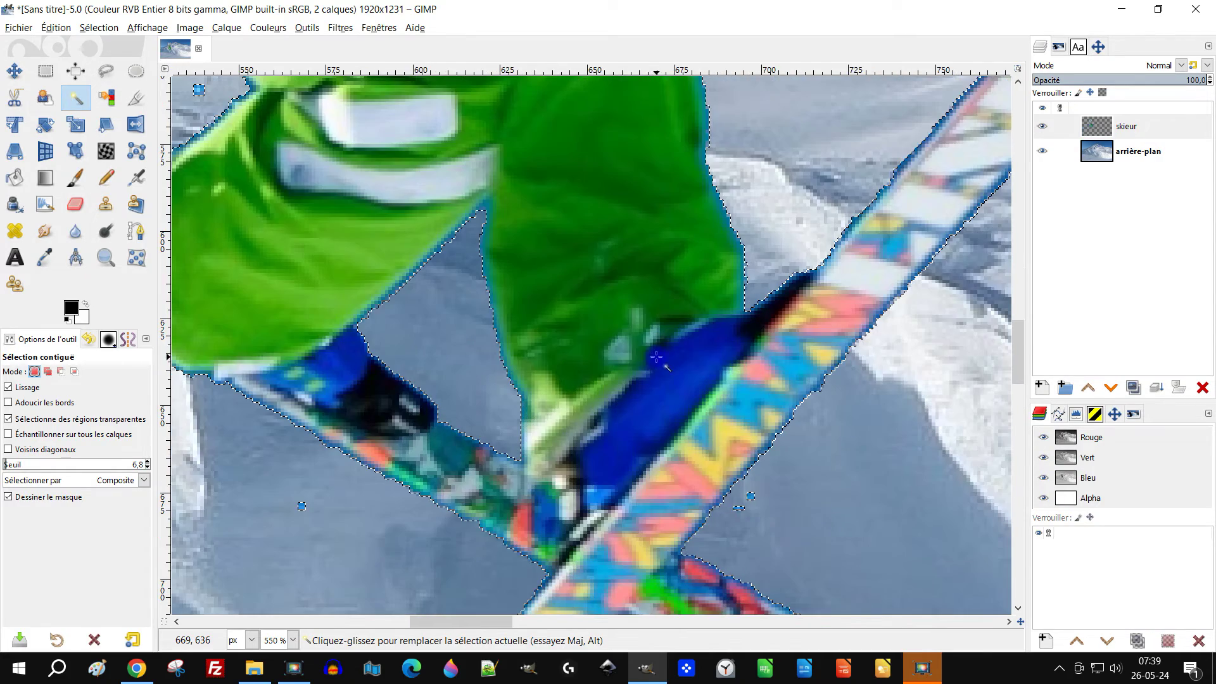
scroll(742, 383, "right", 3)
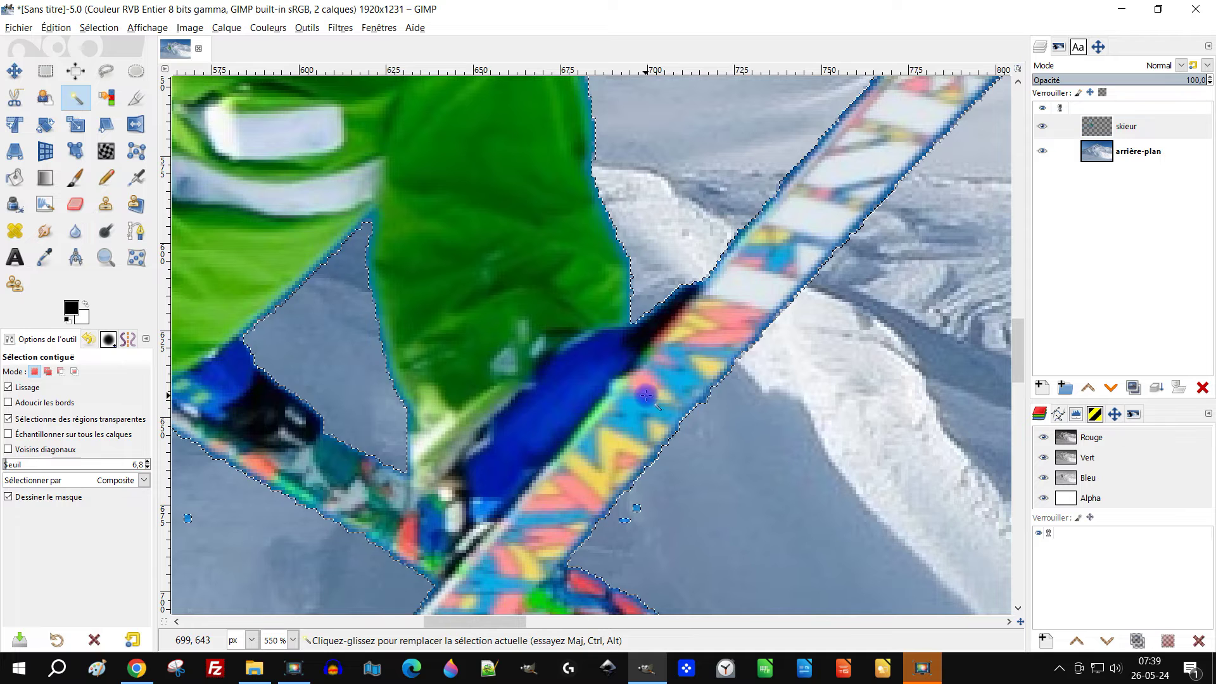
left_click(96, 28)
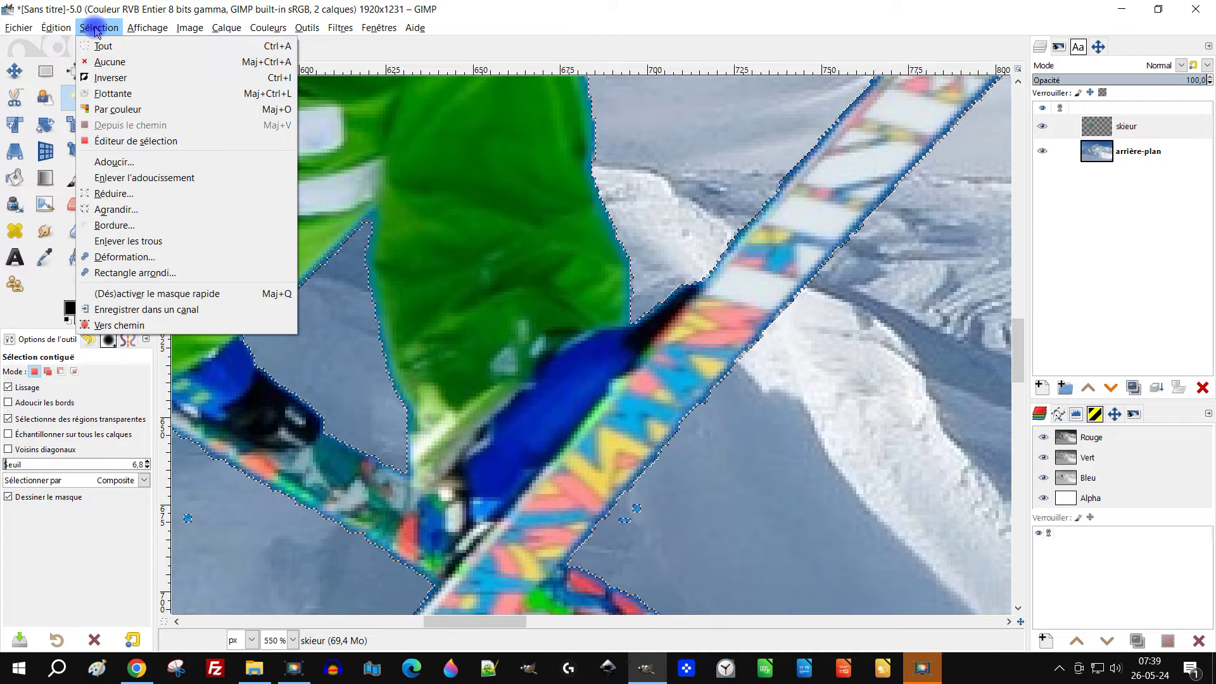
left_click(137, 210)
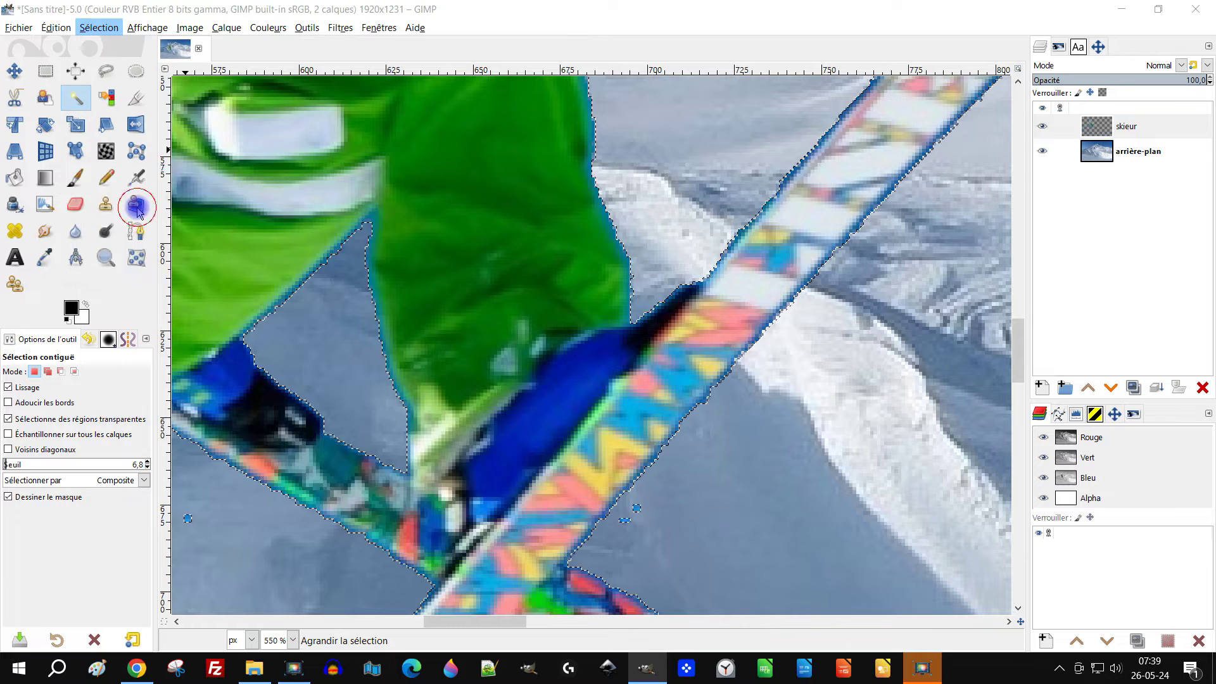
left_click(129, 224)
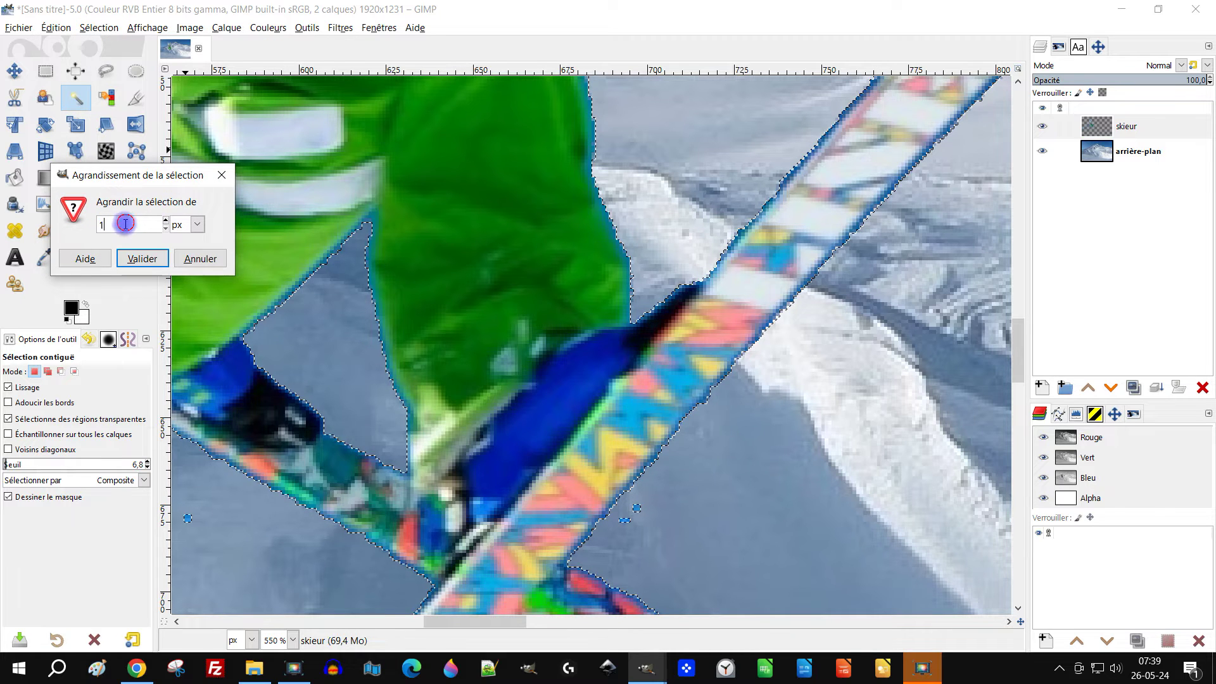
left_click(145, 257)
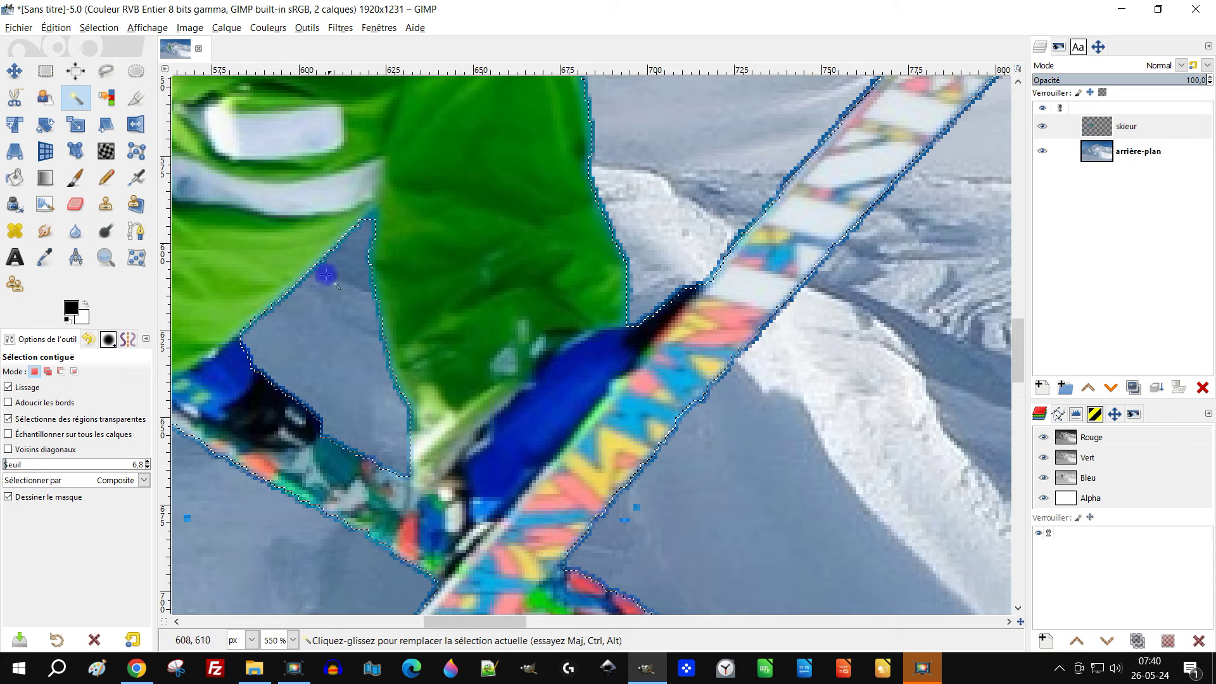
left_click(56, 27)
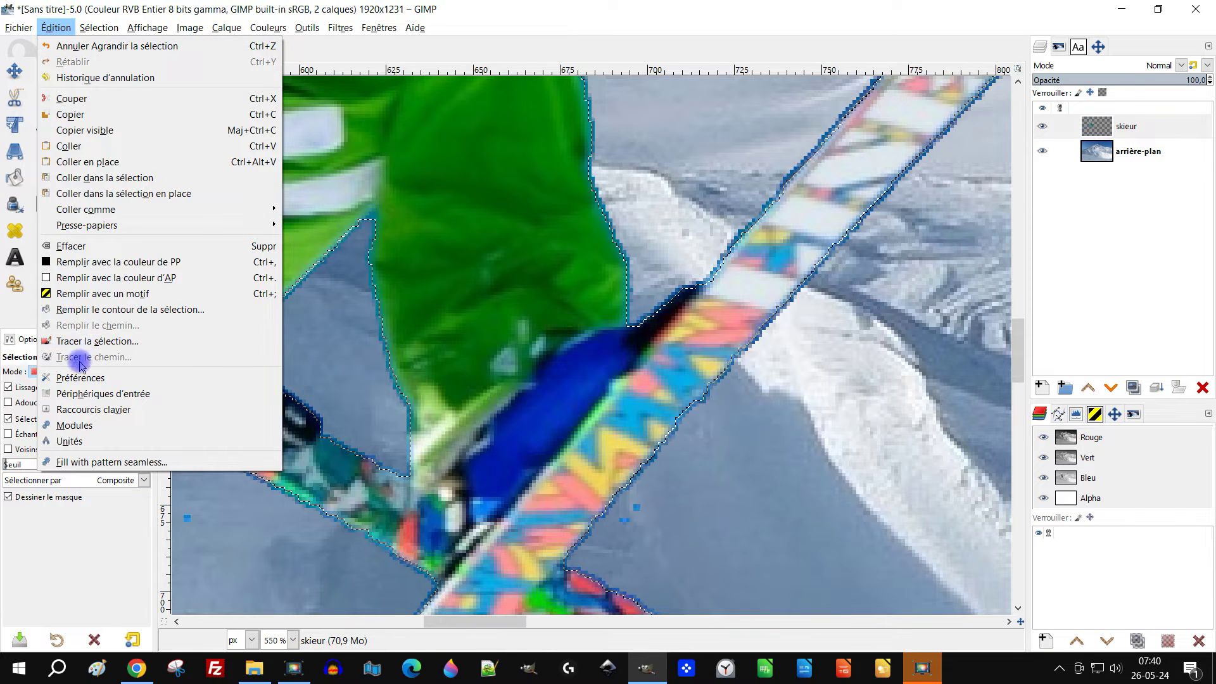
left_click(87, 249)
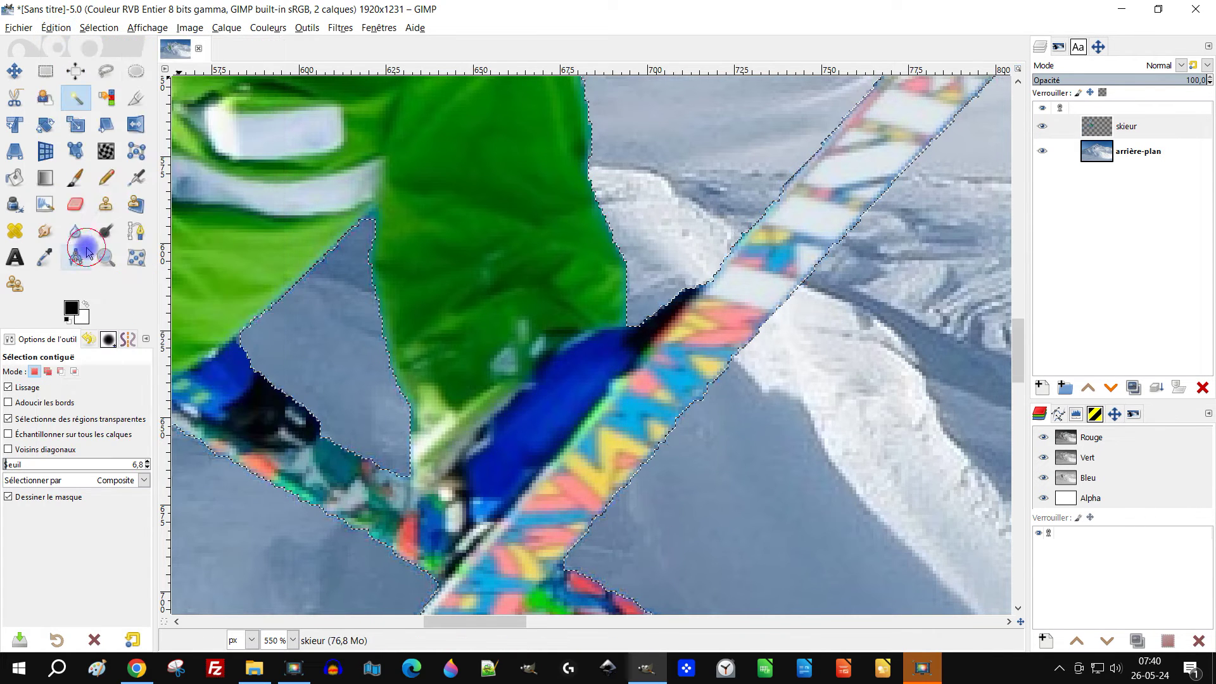
Grow the selection by another 1 px over the skier's edges and open the Gaussian blur filter on the skieur layer.
left_click(96, 27)
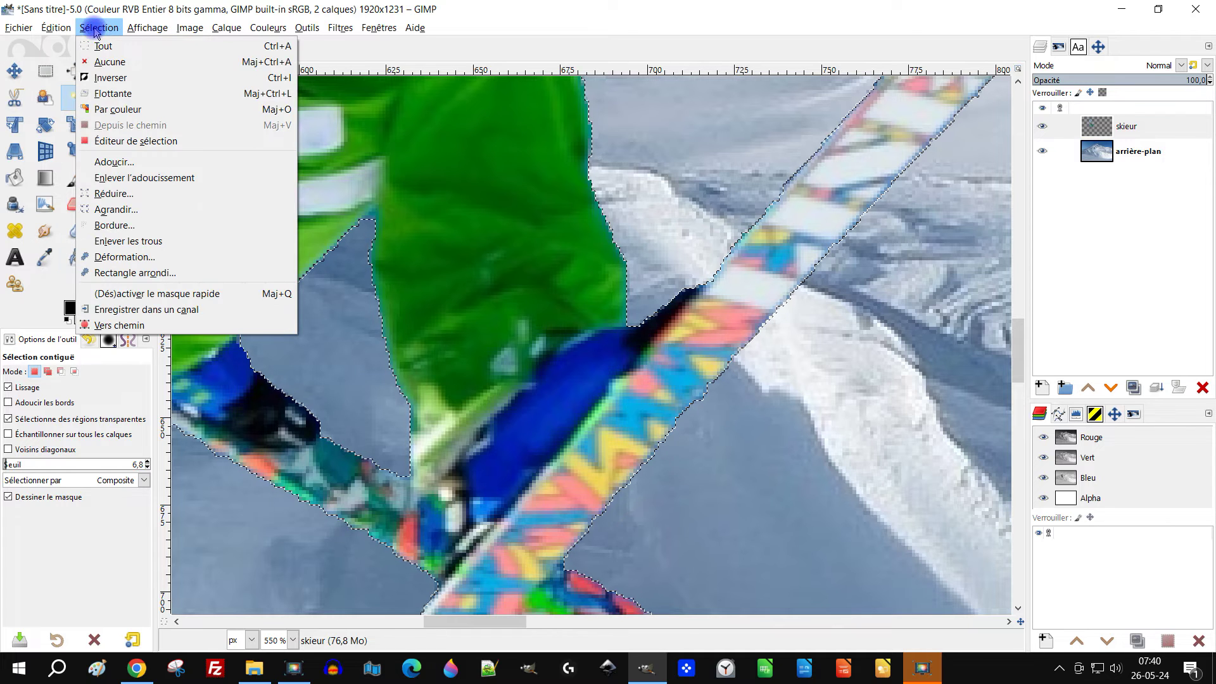
left_click(106, 209)
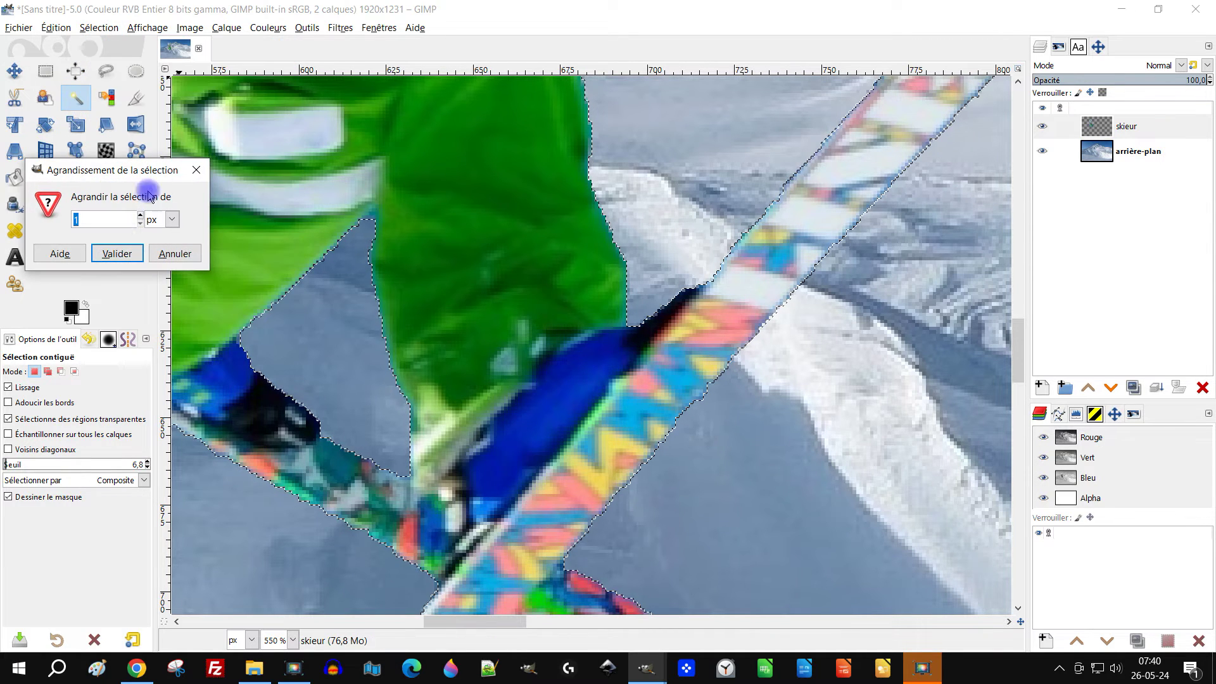
left_click(116, 260)
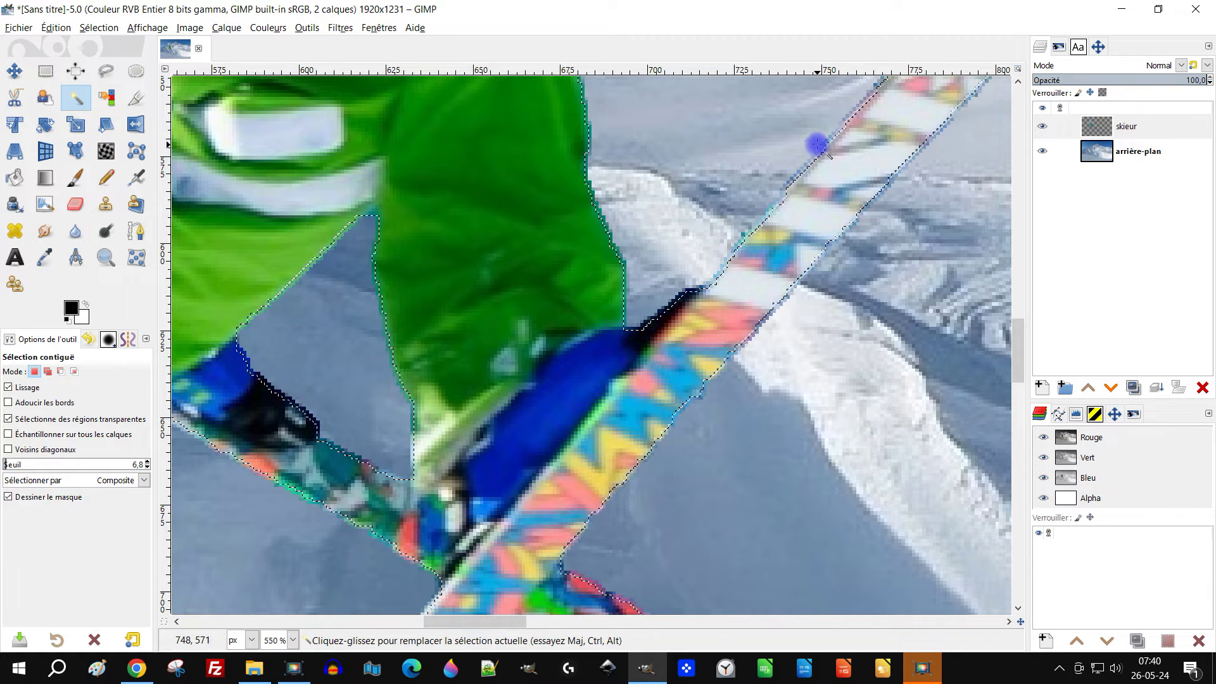
left_click(340, 28)
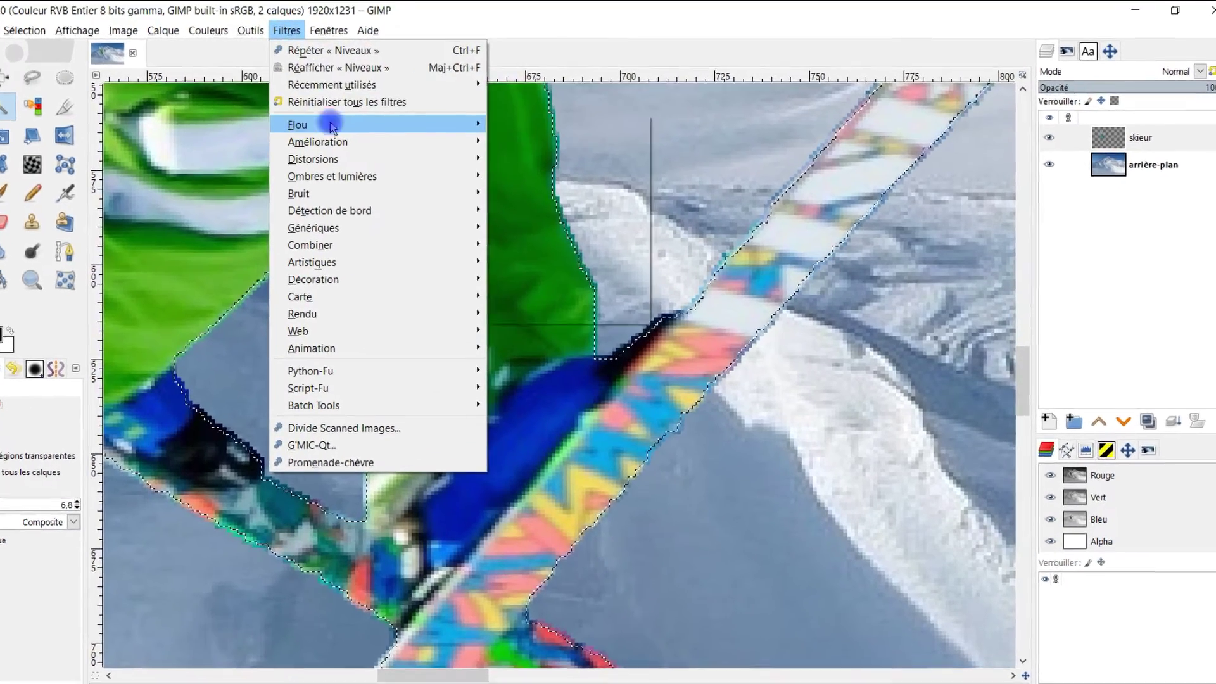
mouse_move(331, 127)
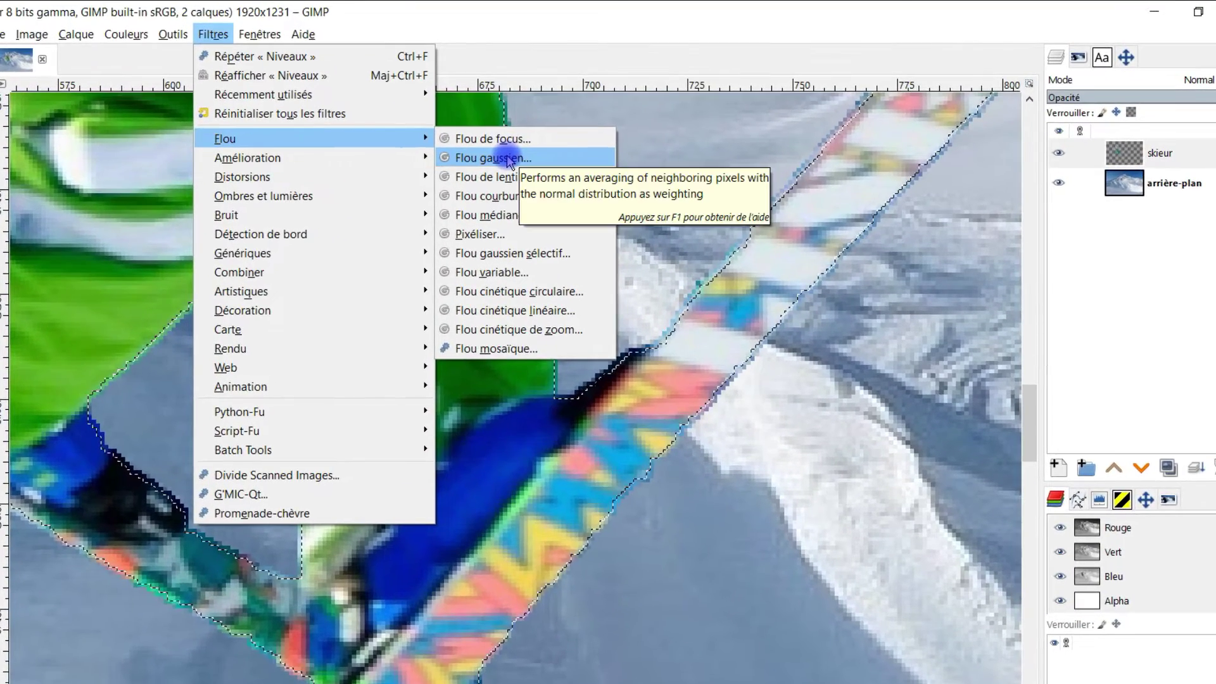
left_click(507, 158)
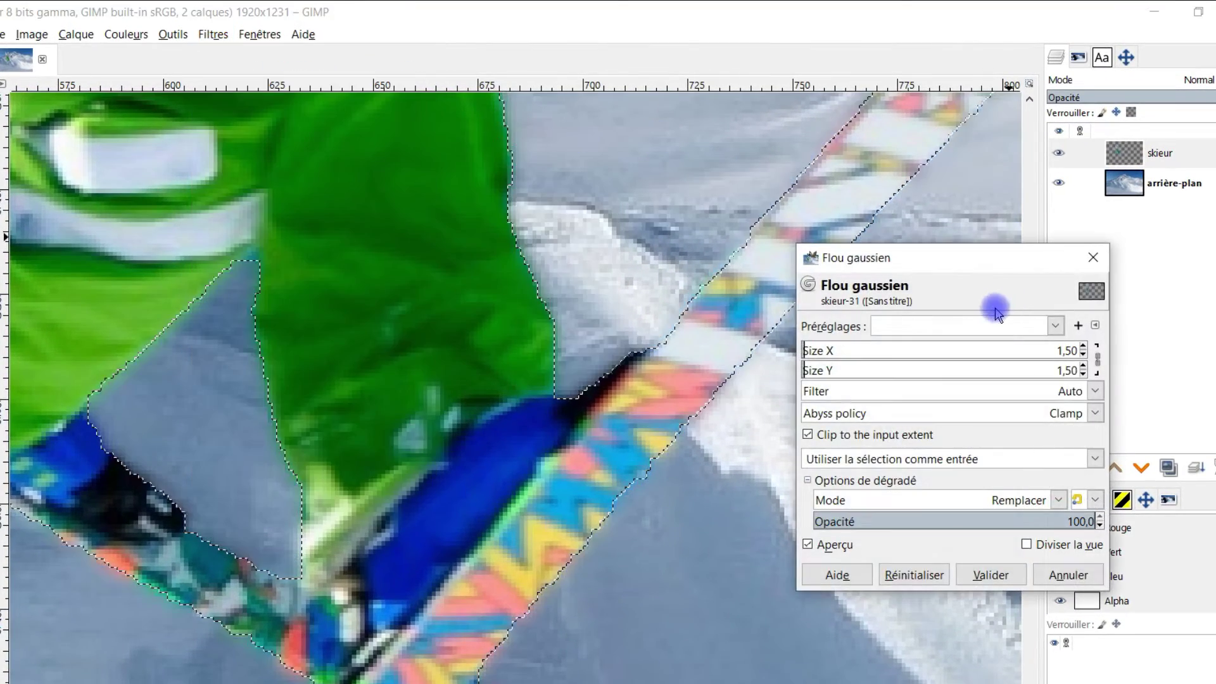
Try linked Gaussian blur X and Y sizes of 0.50, 0 and 1.00 on the skier's edges.
left_click(1083, 356)
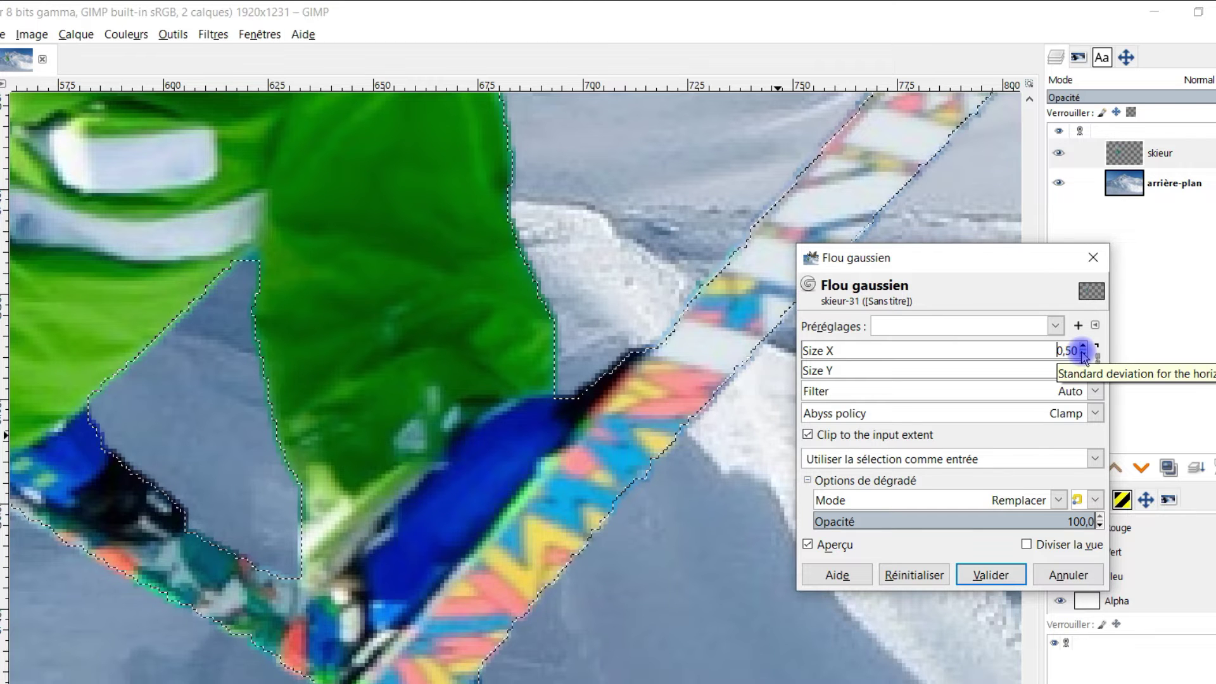
left_click(1082, 355)
left_click(1084, 346)
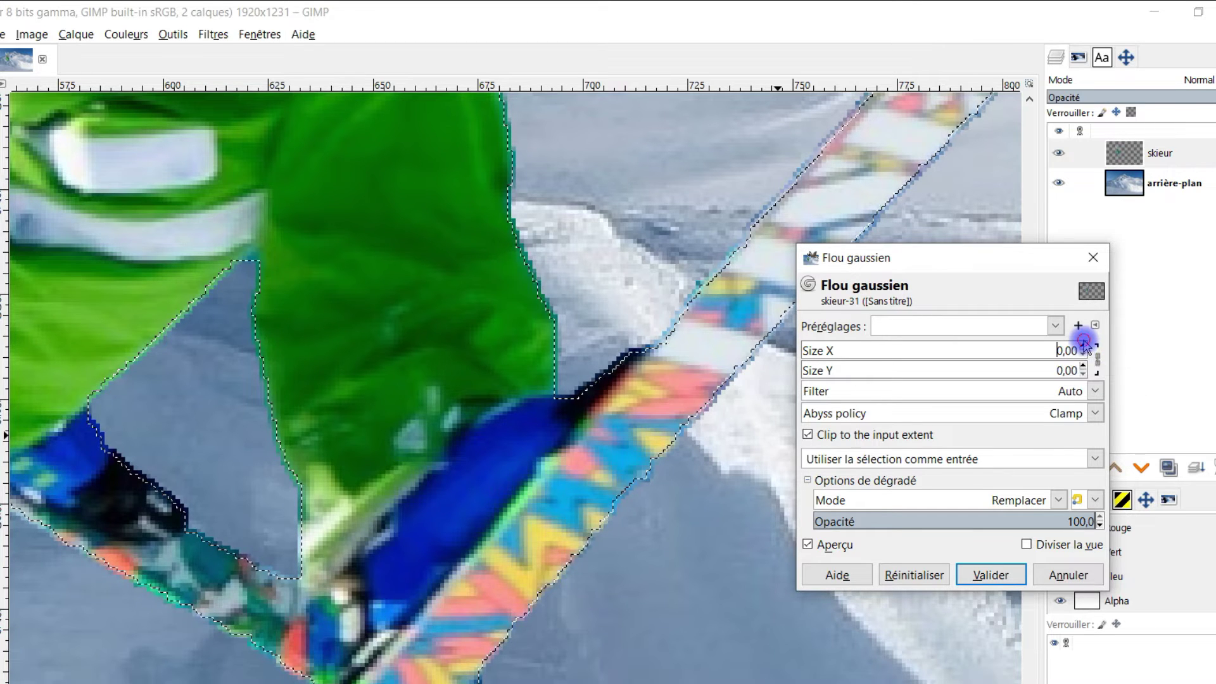
left_click(1083, 347)
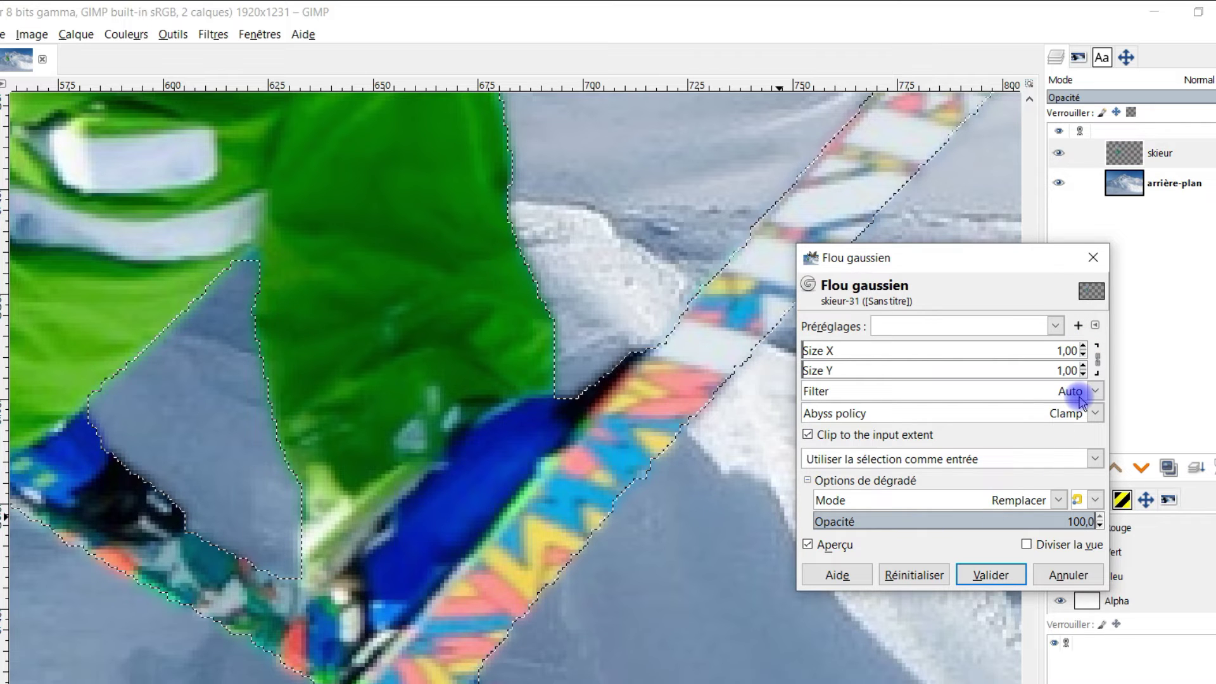
Try Gaussian blur sizes of 85.20 and 0.85, and compare the skier's edges with the preview off and on.
key("Delete")
key("Delete")
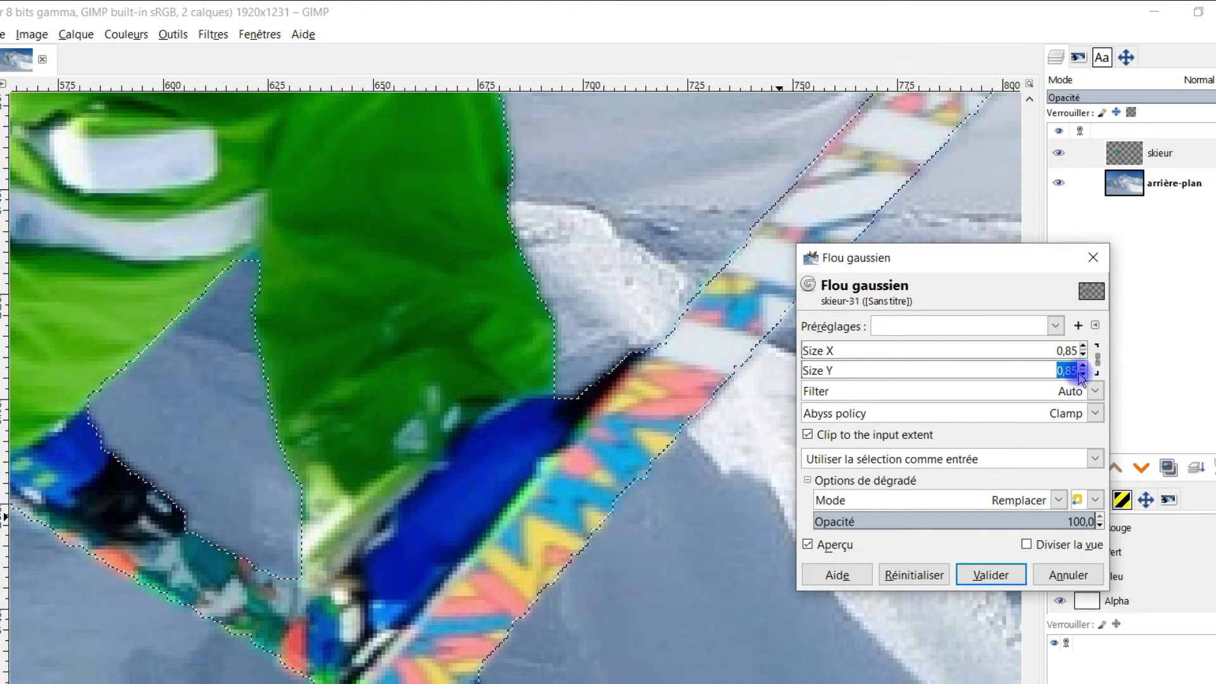
type("85,2")
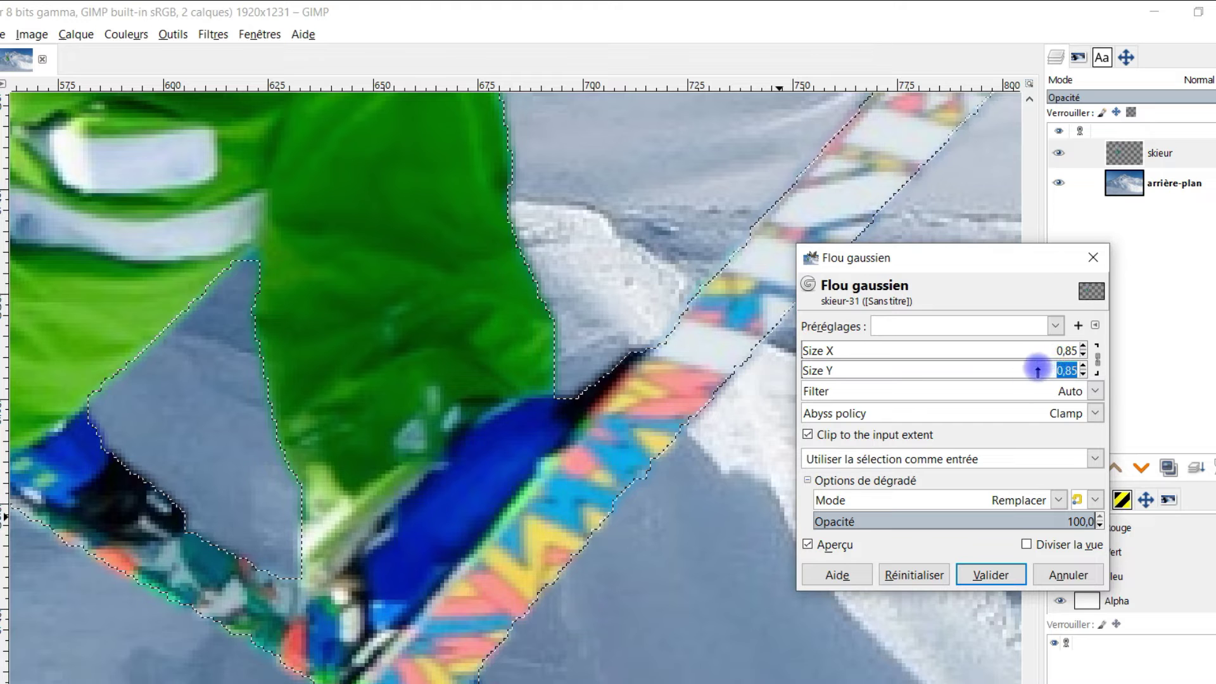
key("Return")
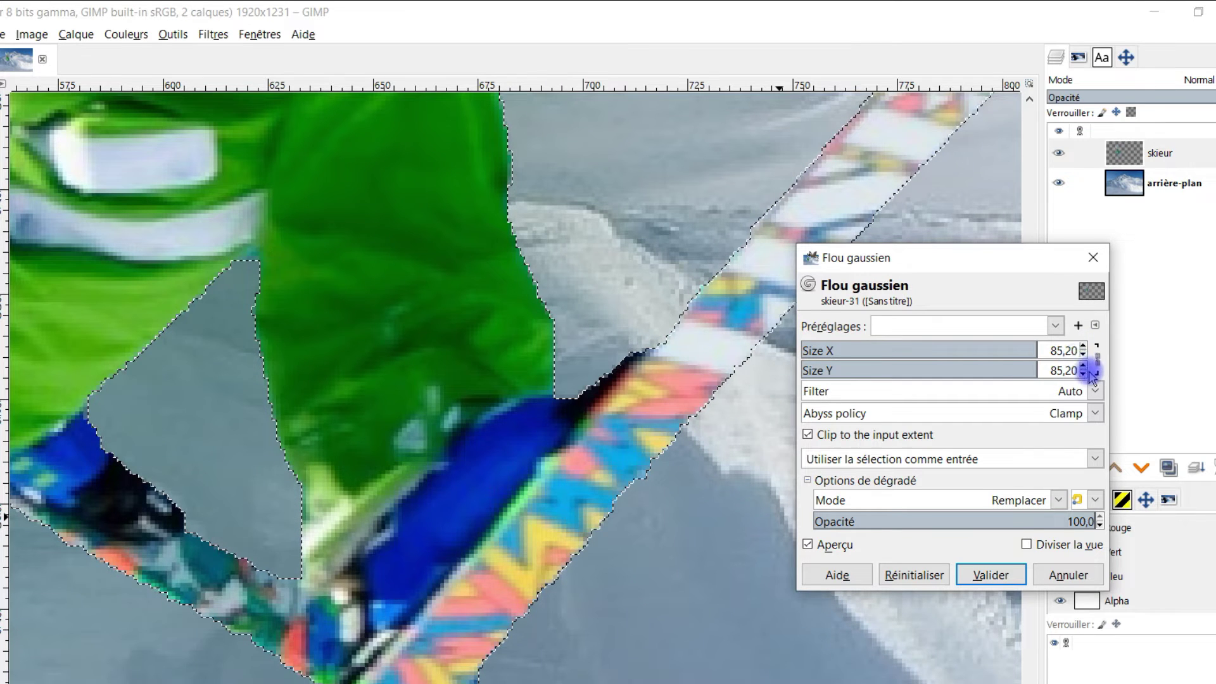
key("Delete")
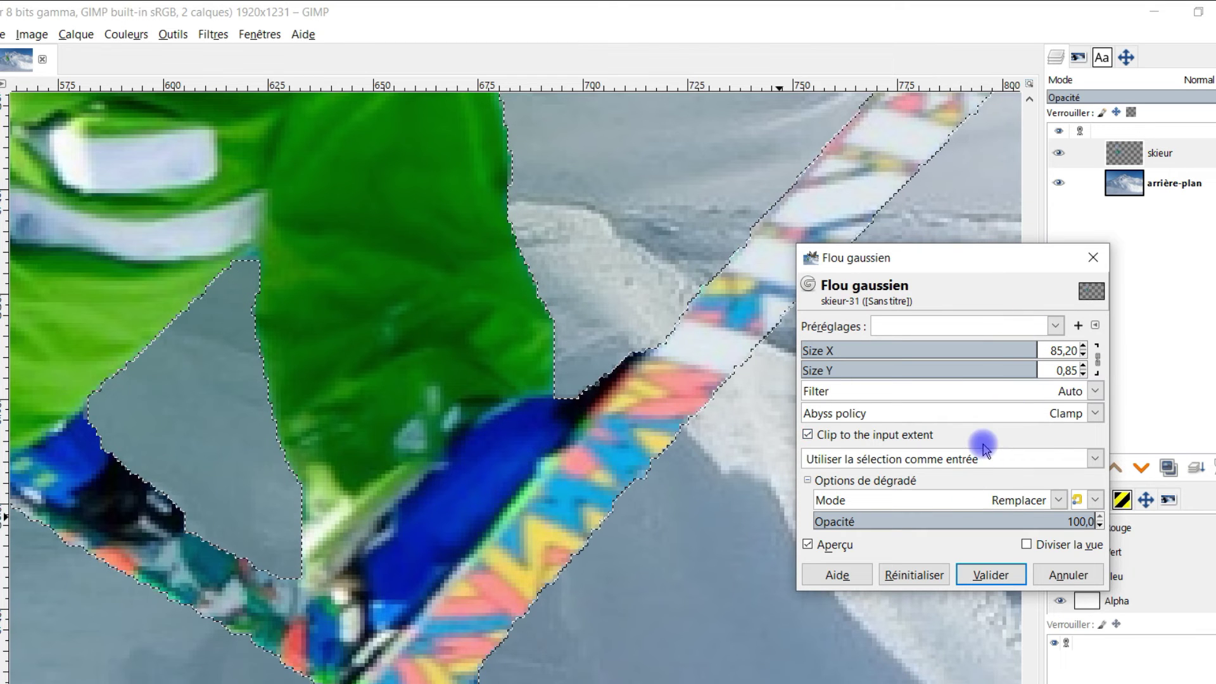
left_click(888, 545)
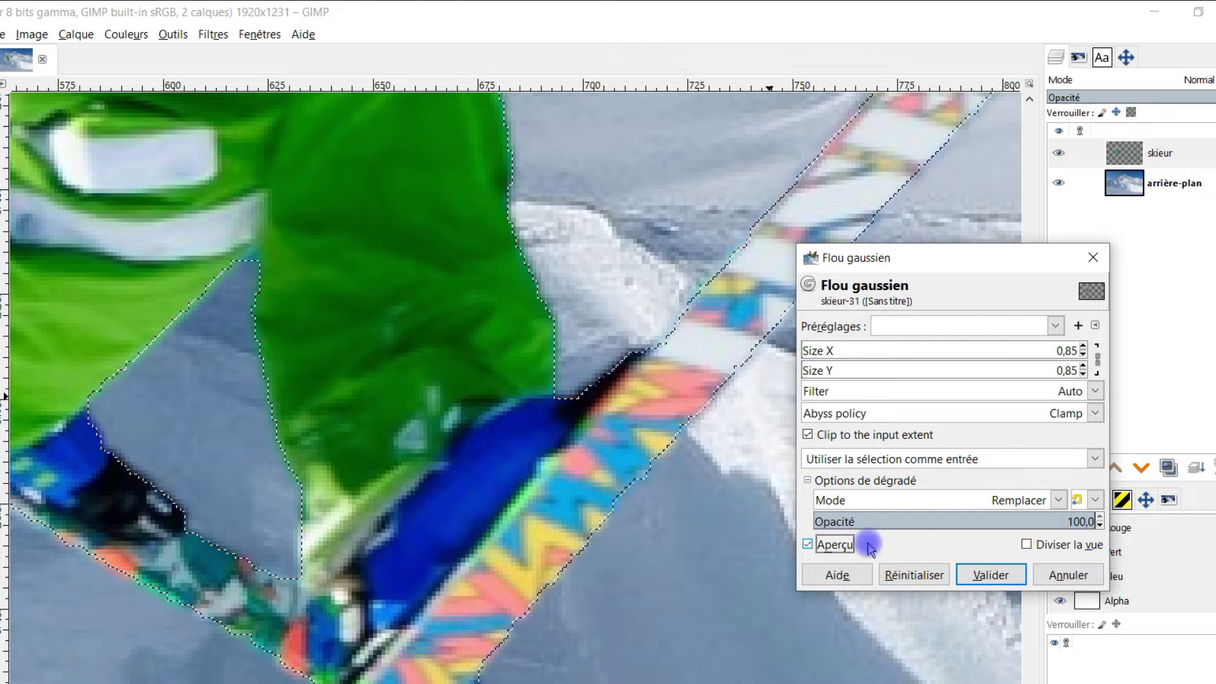
left_click(995, 575)
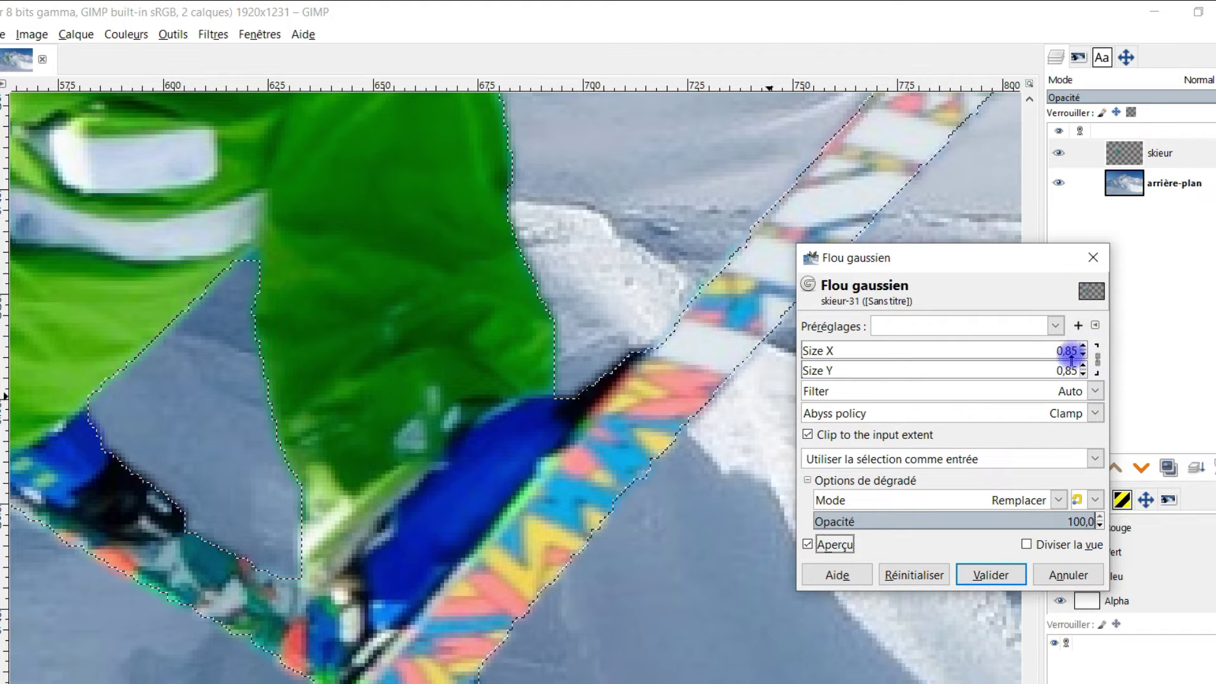
Test exaggerated Gaussian blur X and Y sizes of 750 and about 4.63 on the skier's edges.
left_click(1082, 353)
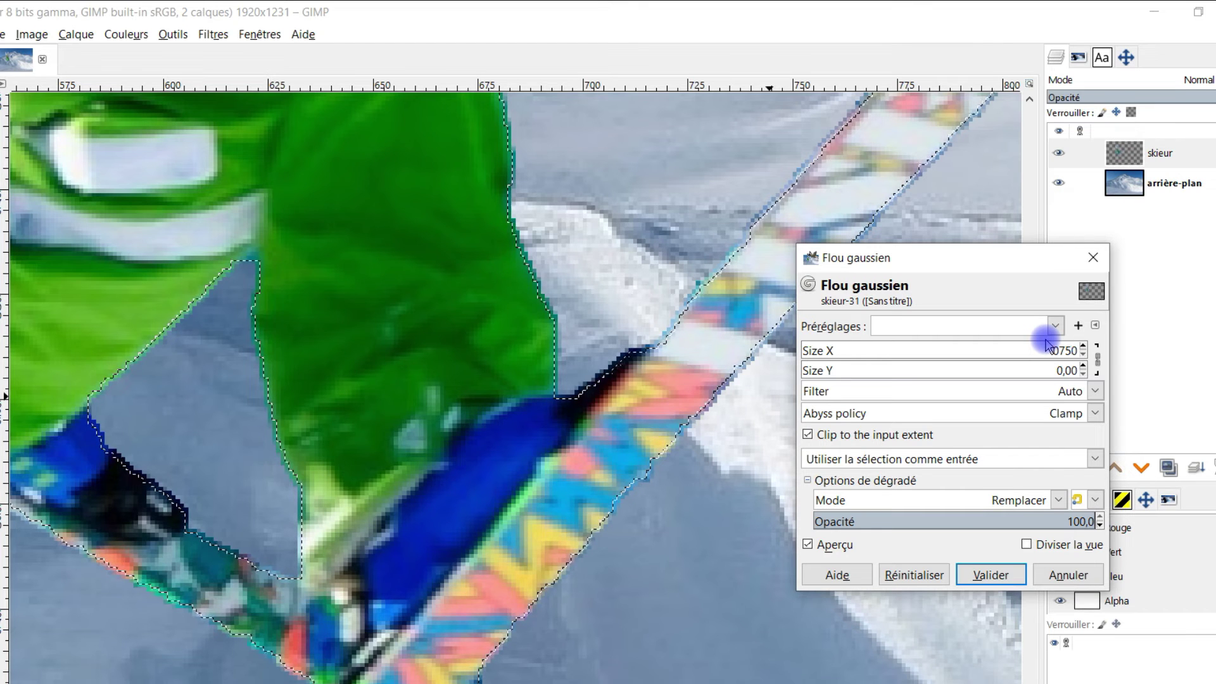
type("750")
key("Tab")
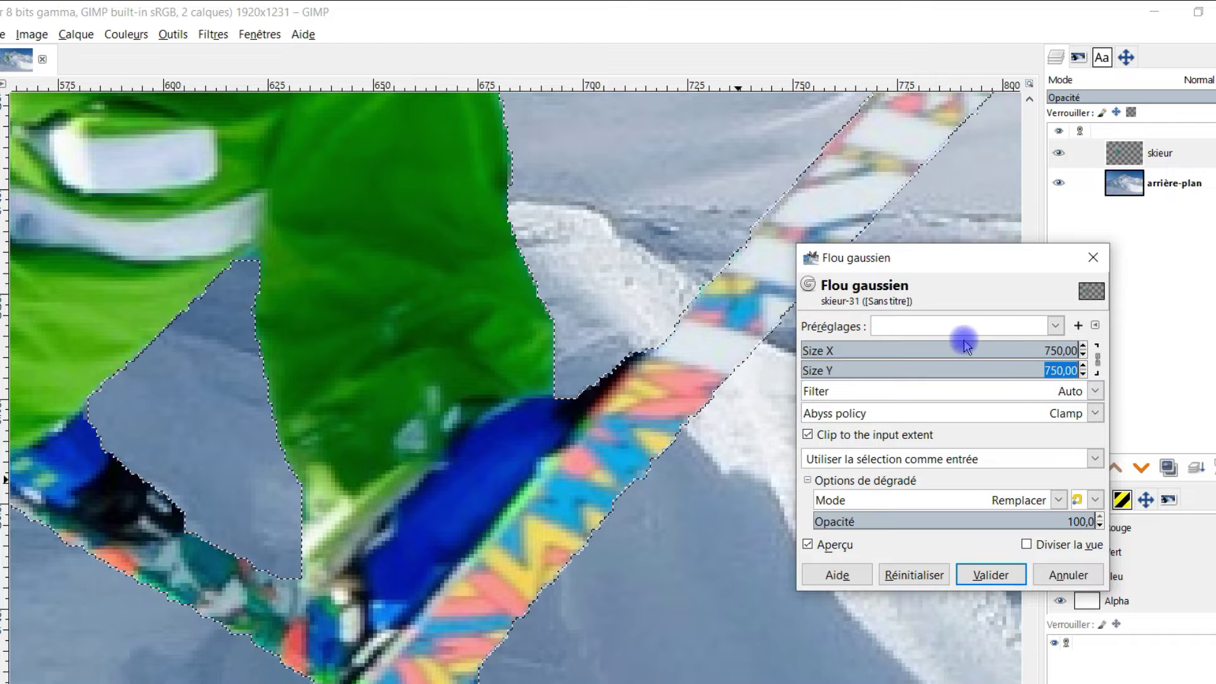
left_click_drag(939, 344, 813, 354)
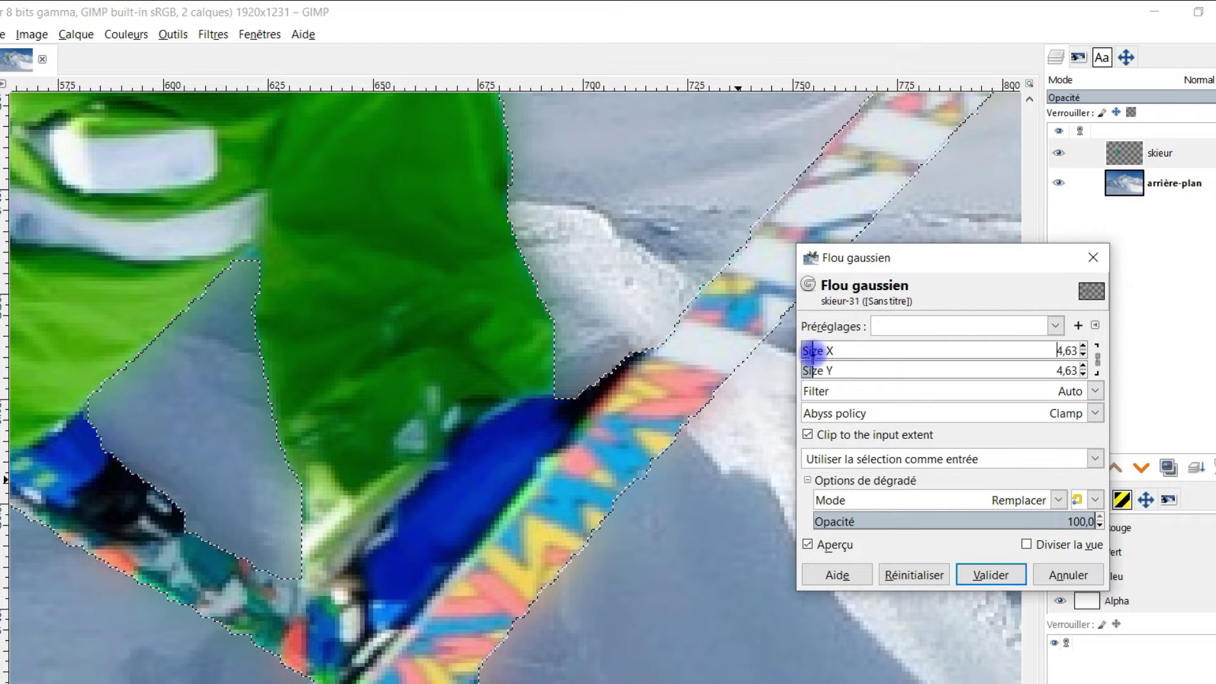
Apply the Gaussian blur to the skier's edges with X and Y sizes of 0.75, and clear the selection.
key("Delete")
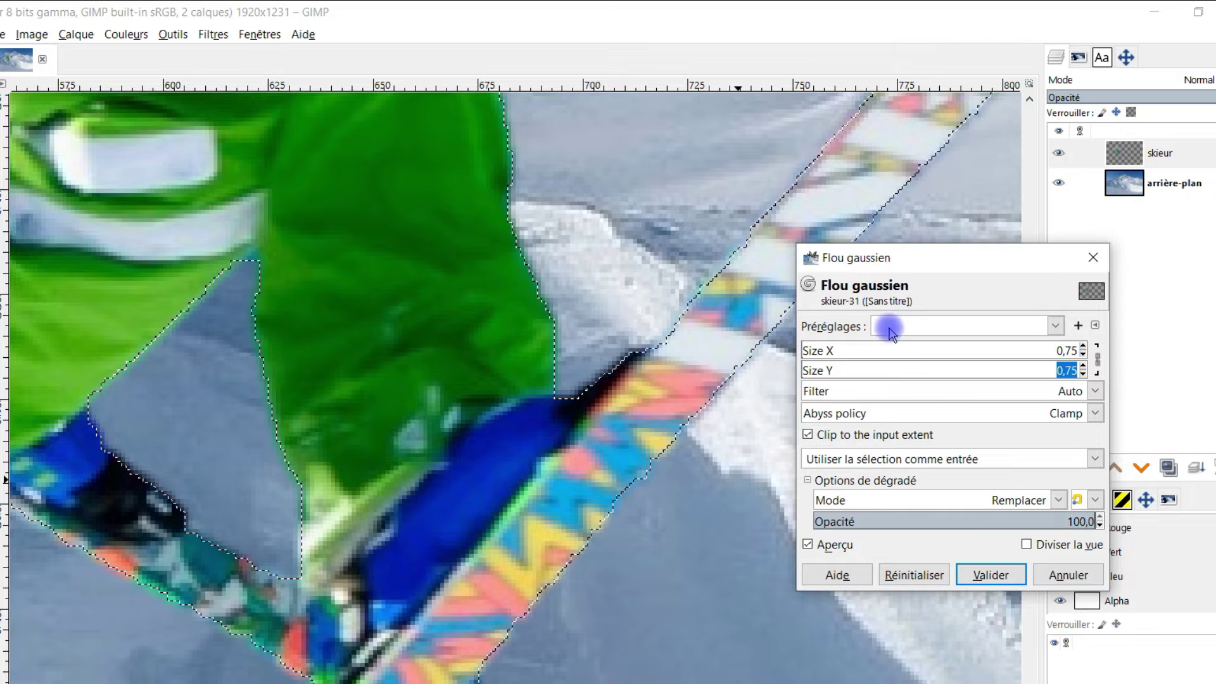
left_click(993, 575)
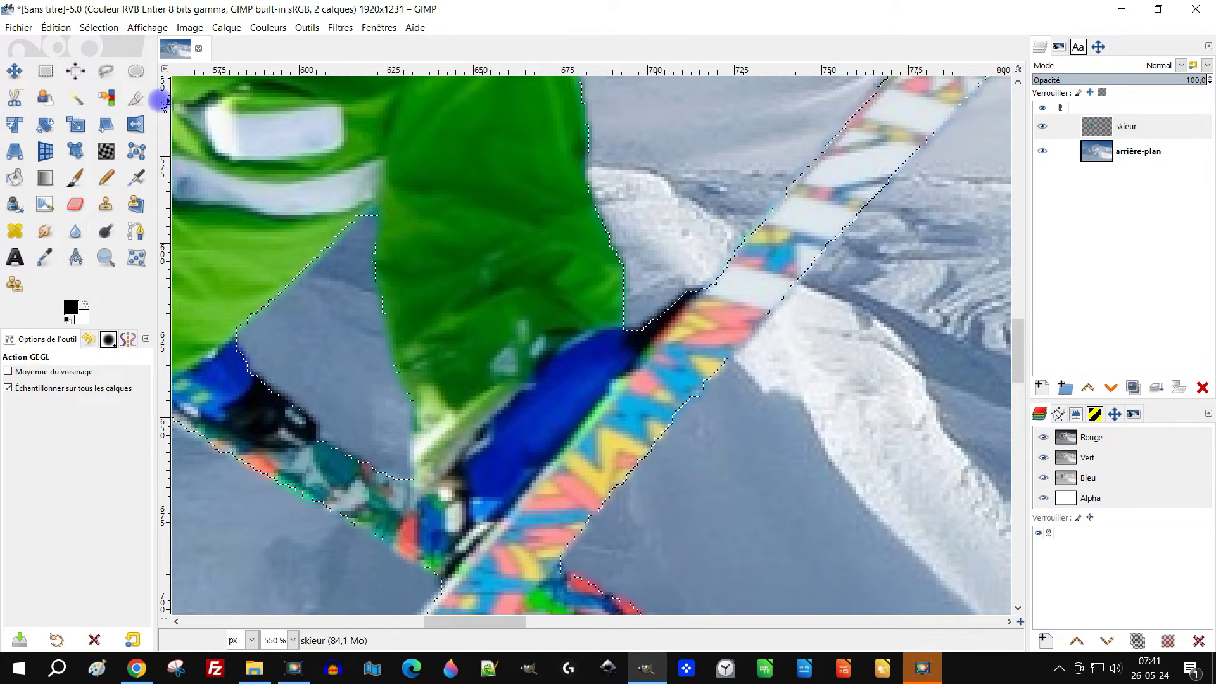
left_click(98, 28)
left_click(112, 60)
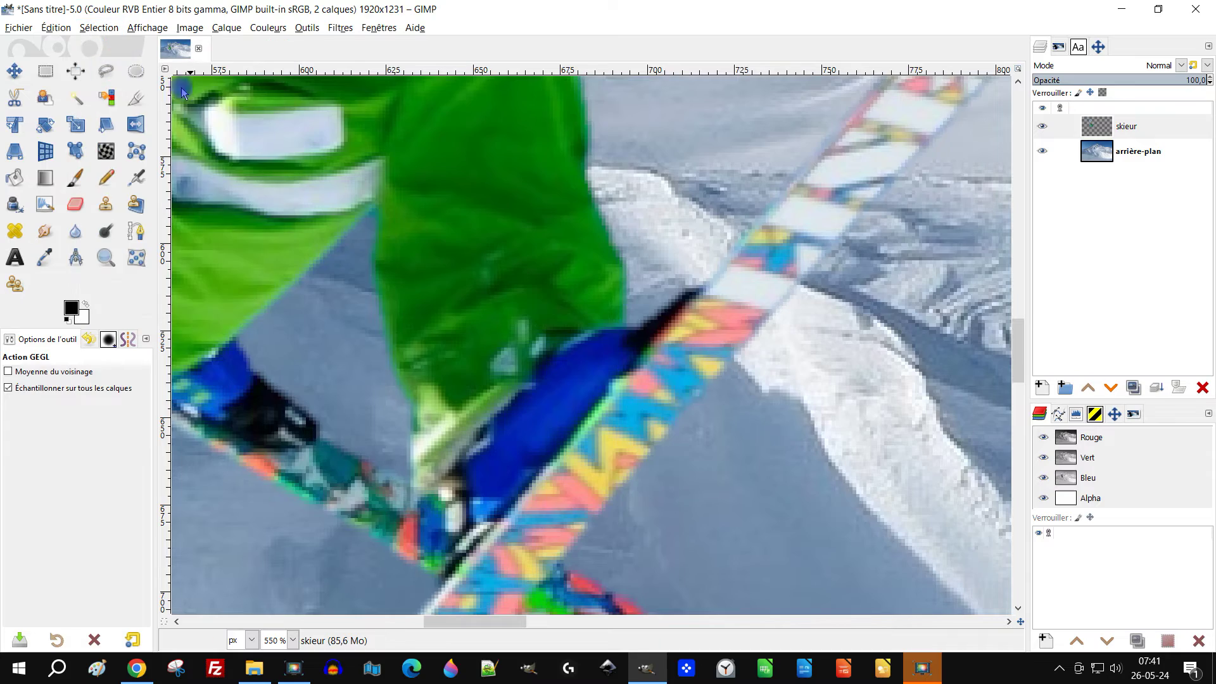
Examine how the softened edges of the skier and skis blend into the snowy background.
scroll(638, 298, "down", 6, "ctrl")
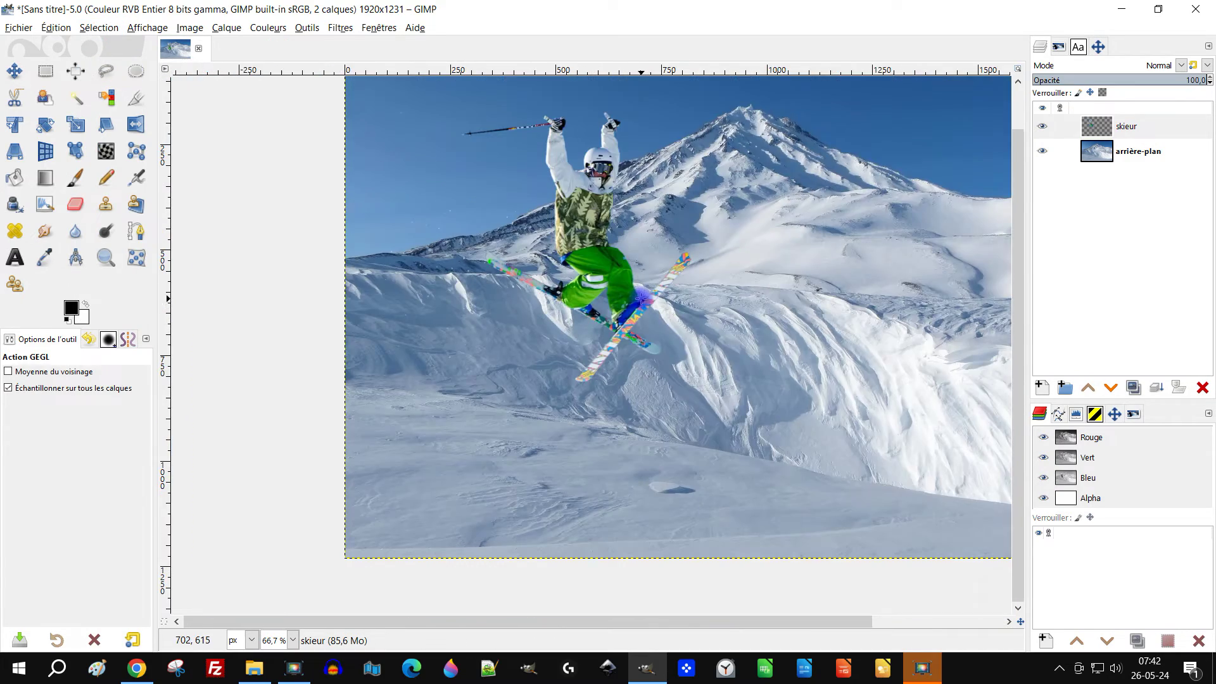
scroll(641, 297, "up", 1, "ctrl")
scroll(653, 304, "down", 1, "ctrl")
scroll(663, 315, "up", 1, "ctrl")
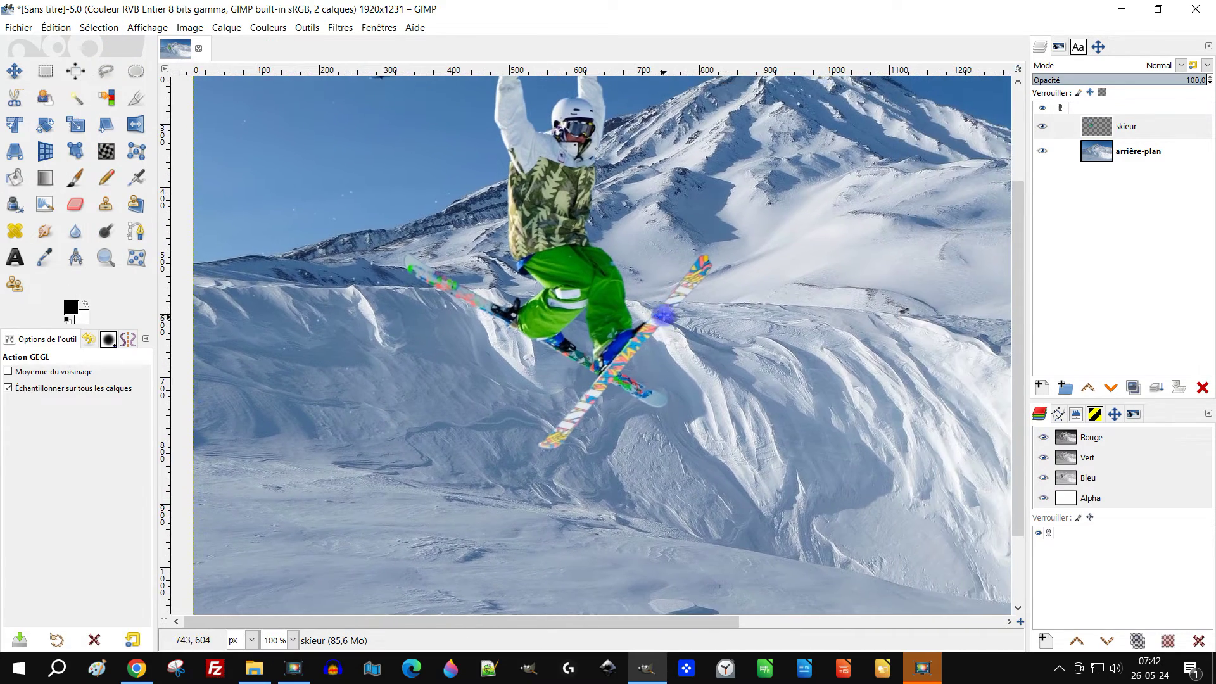
scroll(663, 315, "up", 3, "ctrl")
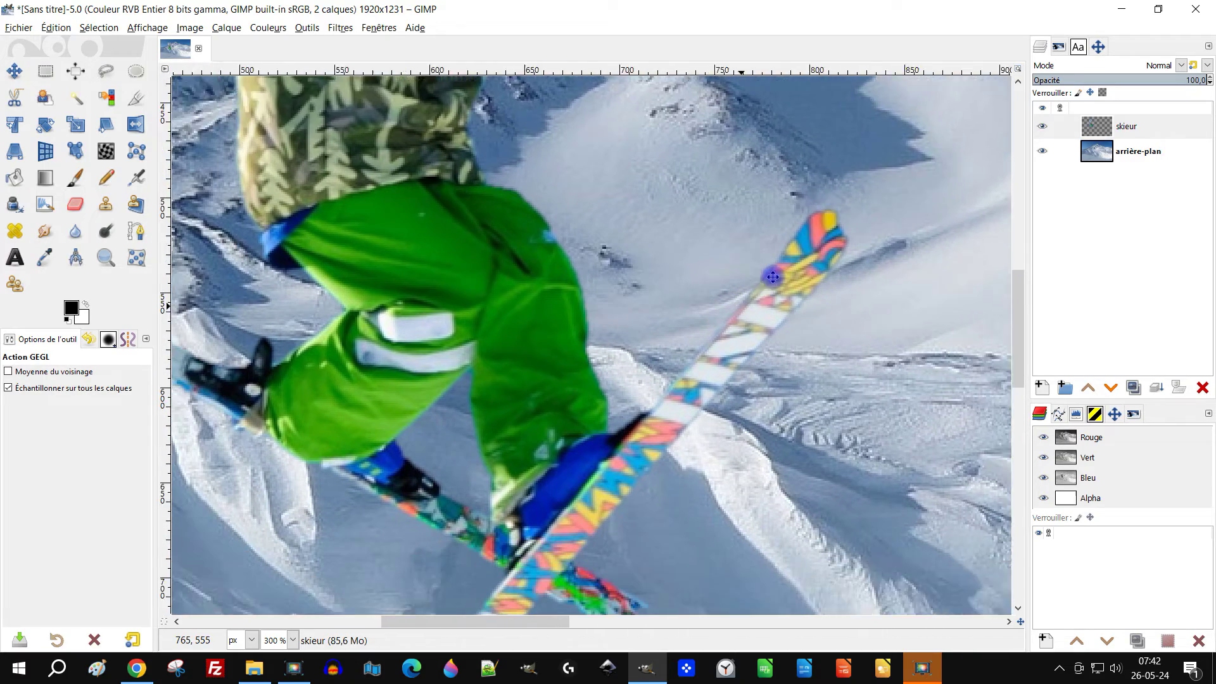
Examine the skier's legs, skis and overall placement against the snowy mountain background.
scroll(772, 277, "down", 2, "ctrl")
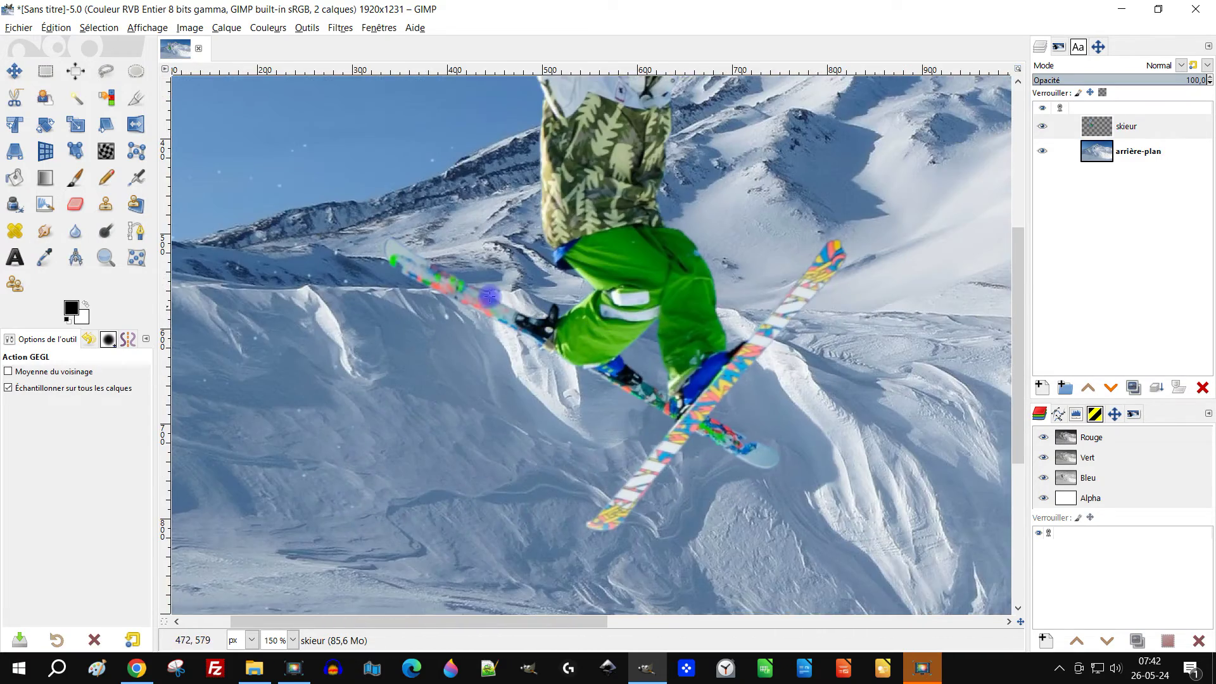
scroll(489, 295, "up", 4, "ctrl")
scroll(447, 290, "down", 4, "ctrl")
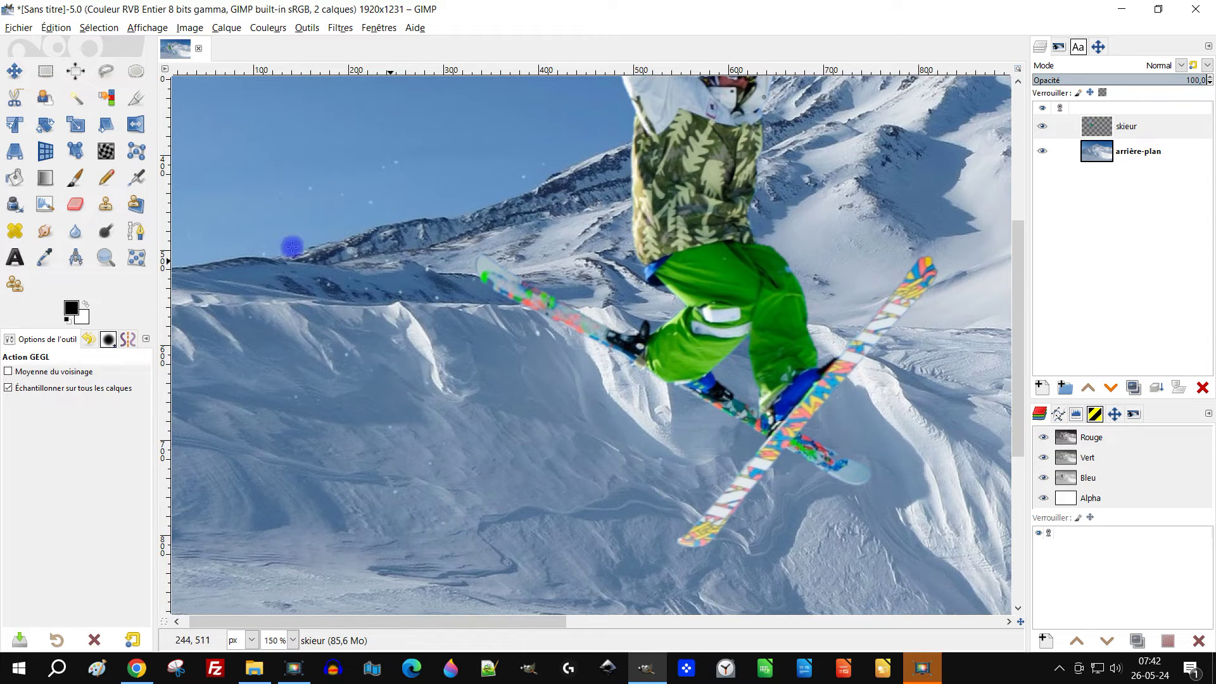
left_click(77, 126)
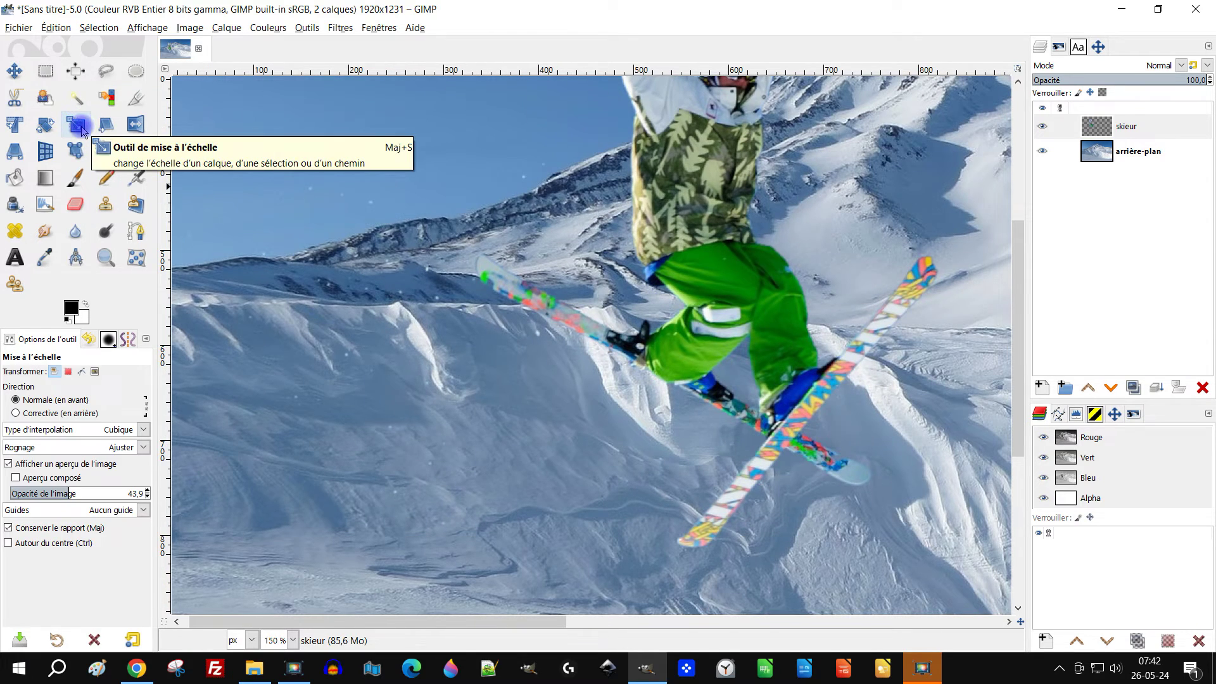
scroll(760, 297, "down", 2, "ctrl")
scroll(760, 298, "up", 1, "ctrl")
scroll(760, 297, "down", 1, "ctrl")
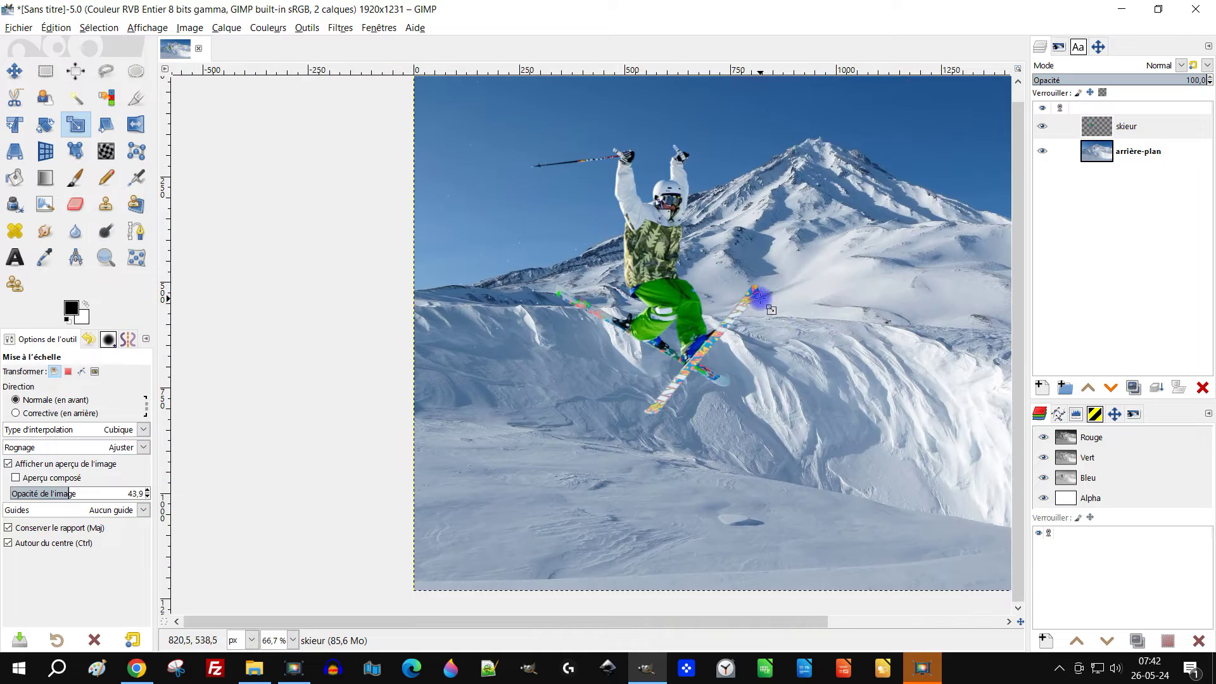
left_click_drag(800, 321, 576, 334)
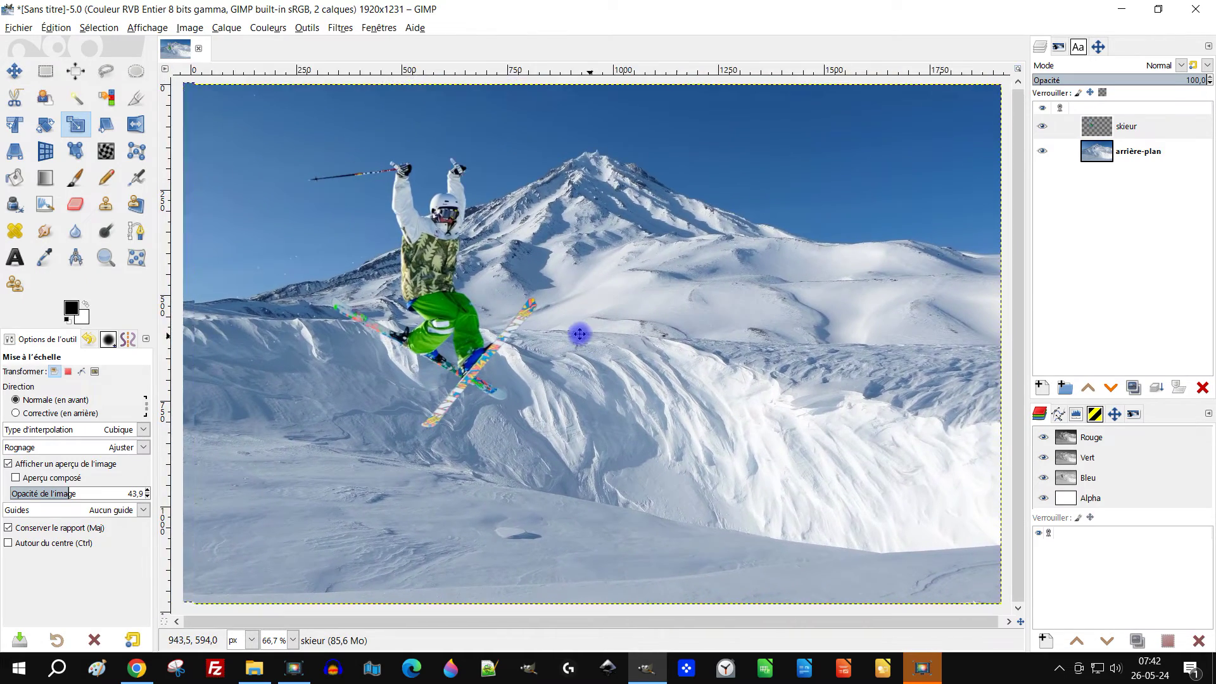
Set the eraser to brush 2. Hardness 075, size 86 and hardness 89, and trim the fringe along the hood's edge.
scroll(537, 314, "up", 4, "ctrl")
scroll(537, 443, "up", 3)
scroll(551, 238, "up", 3, "ctrl")
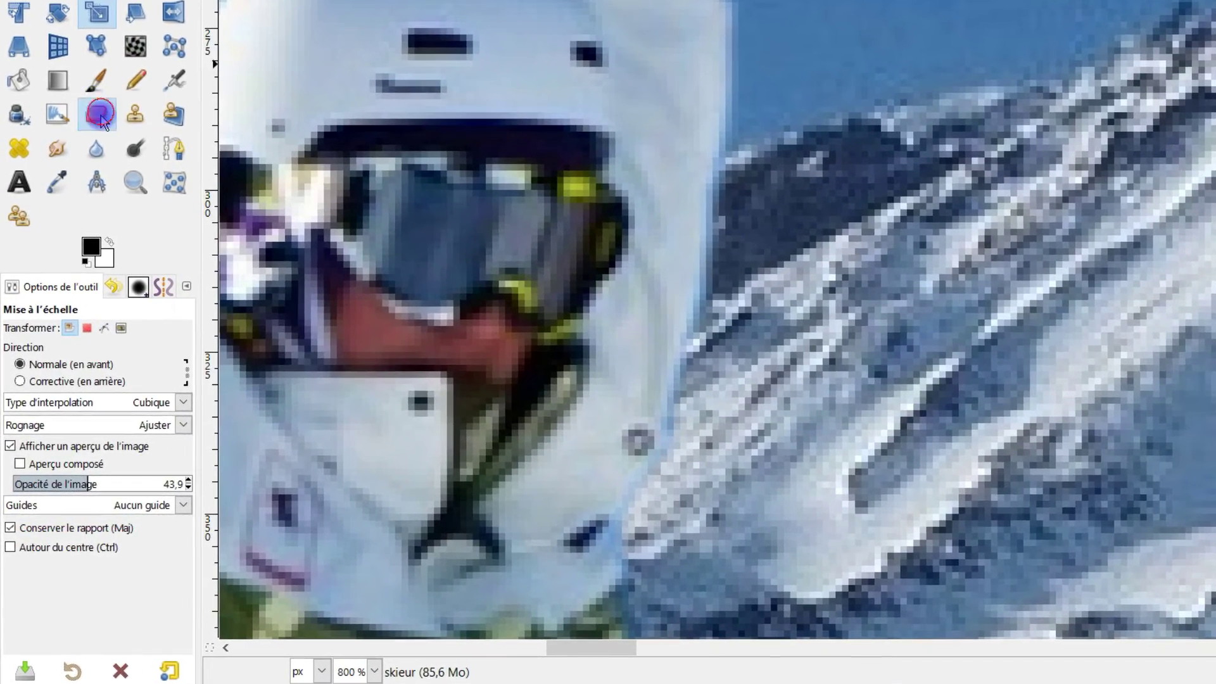
left_click(100, 117)
left_click_drag(22, 410, 24, 383)
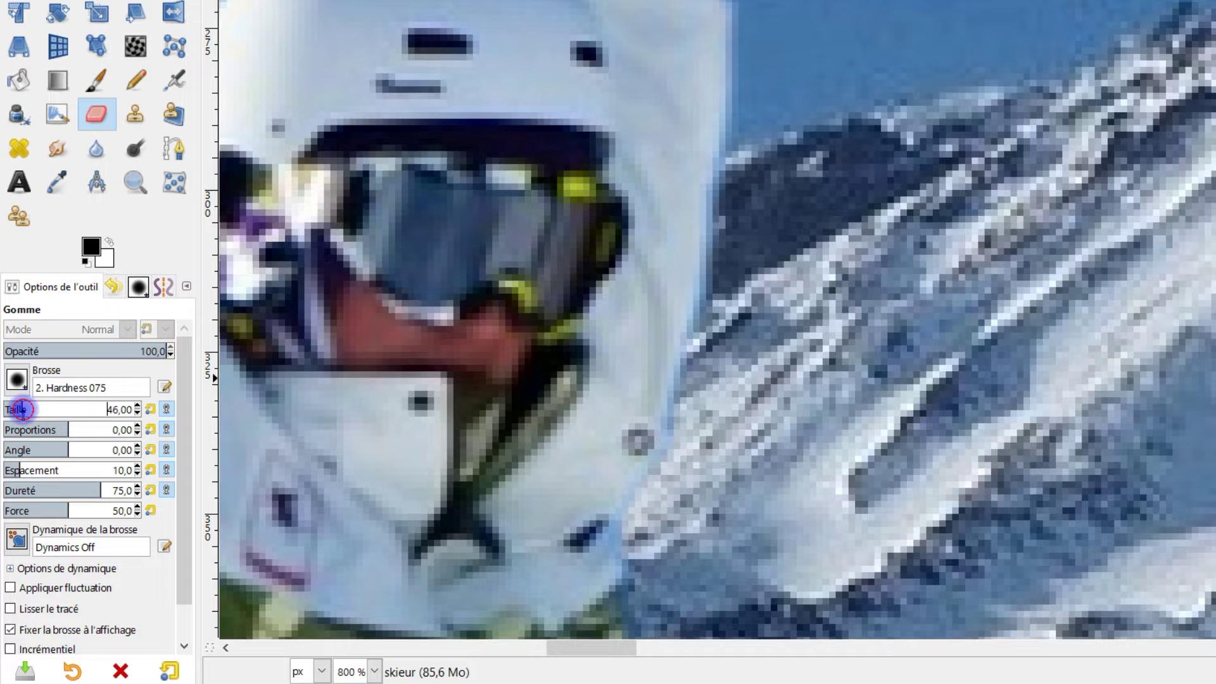
left_click(28, 382)
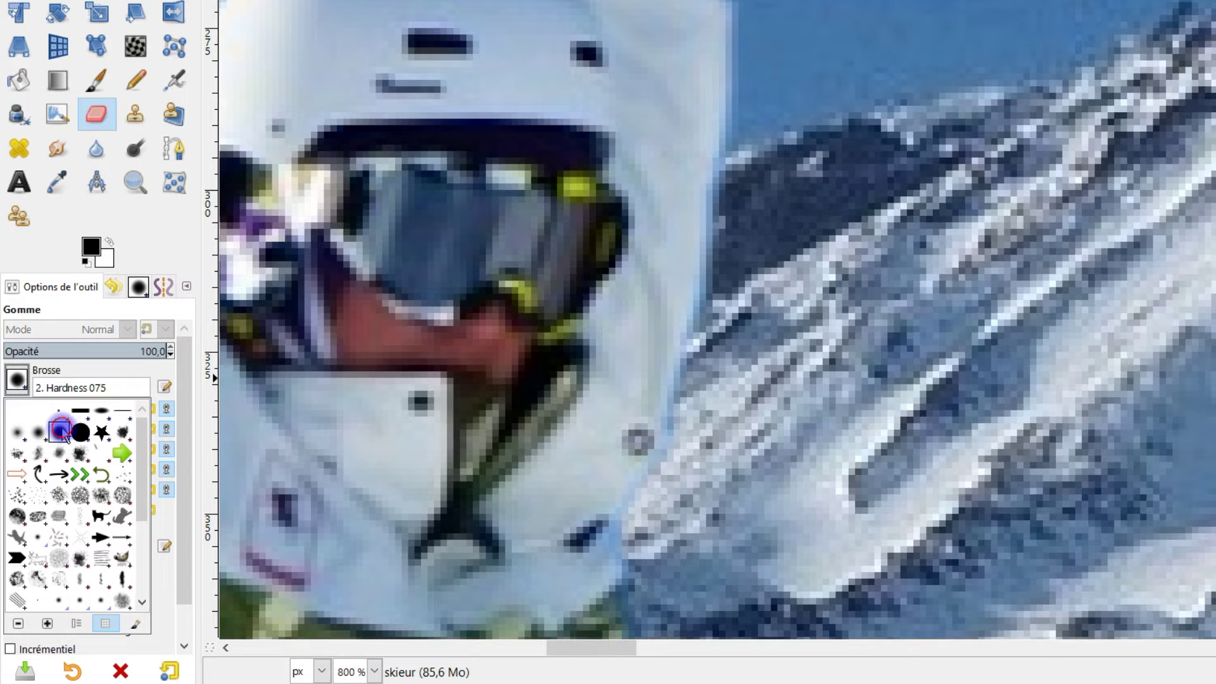
left_click(114, 371)
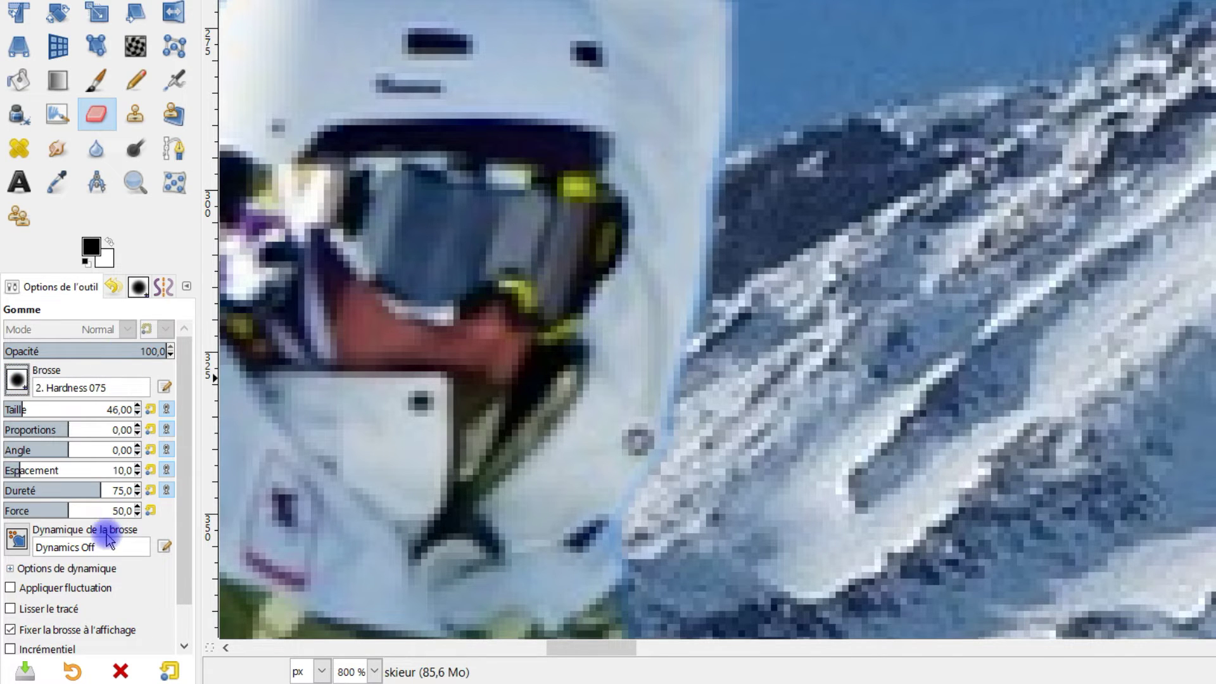
left_click(117, 491)
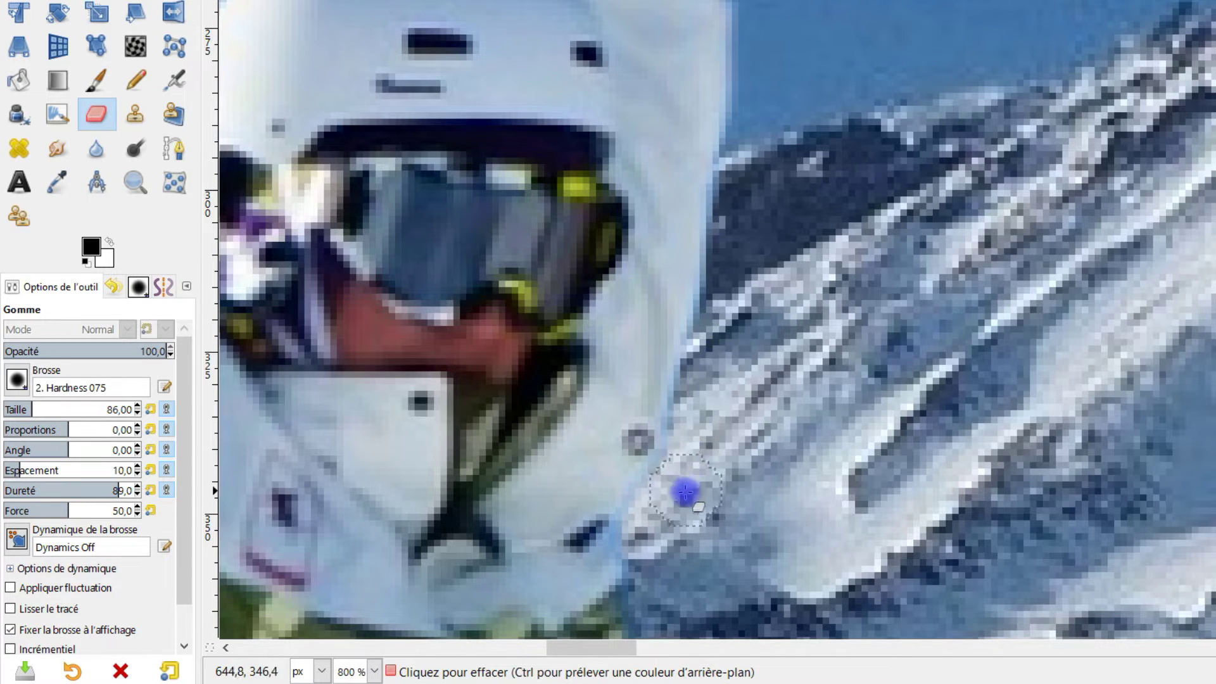
left_click(660, 577)
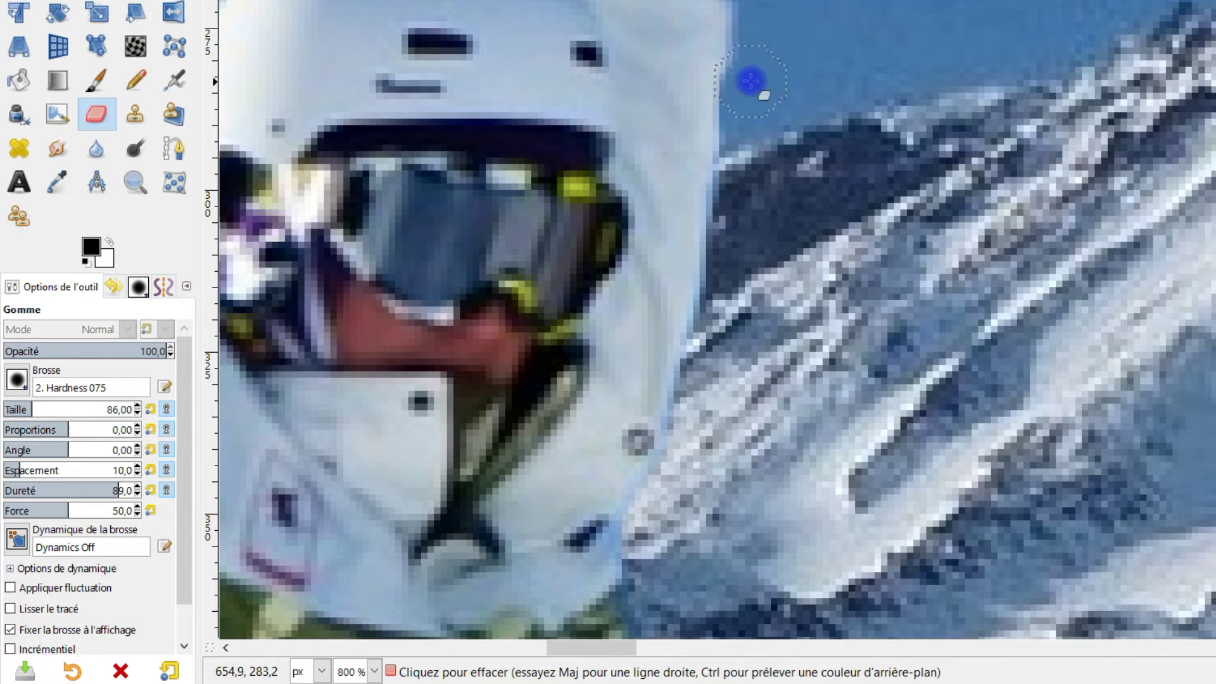
Enable the eraser's anti-erase option and restore the edge at the tip of the raised multicoloured ski.
scroll(848, 142, "down", 5)
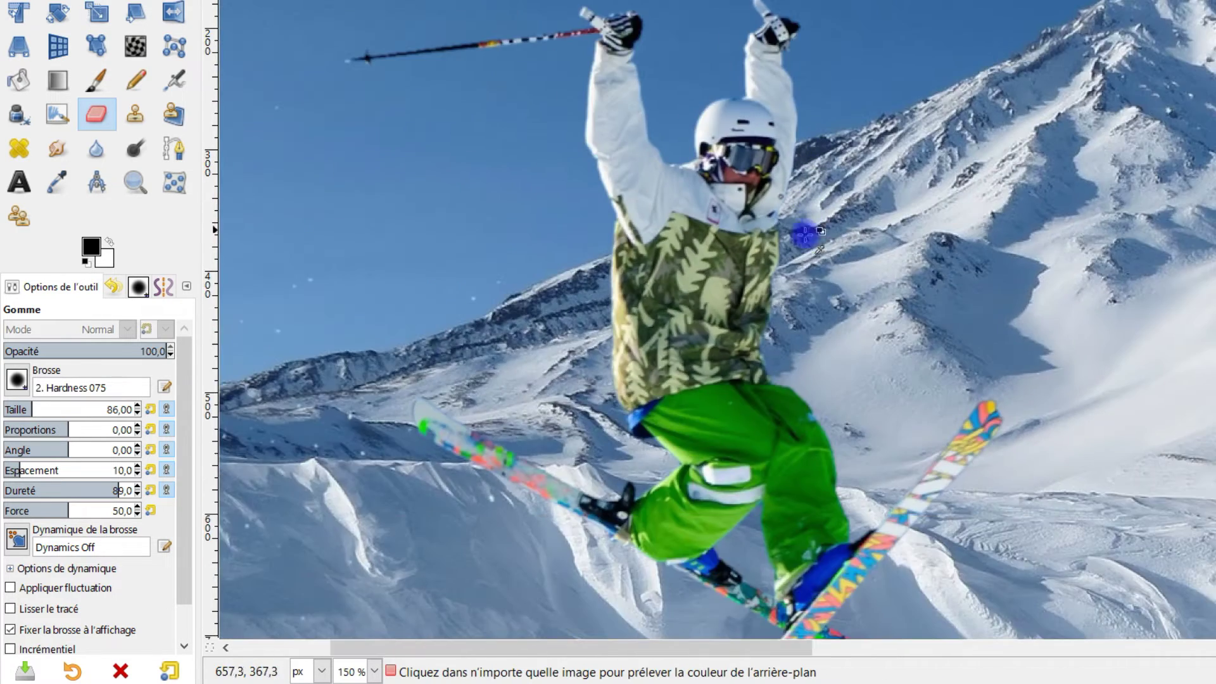
scroll(808, 236, "up", 2)
scroll(916, 348, "down", 4)
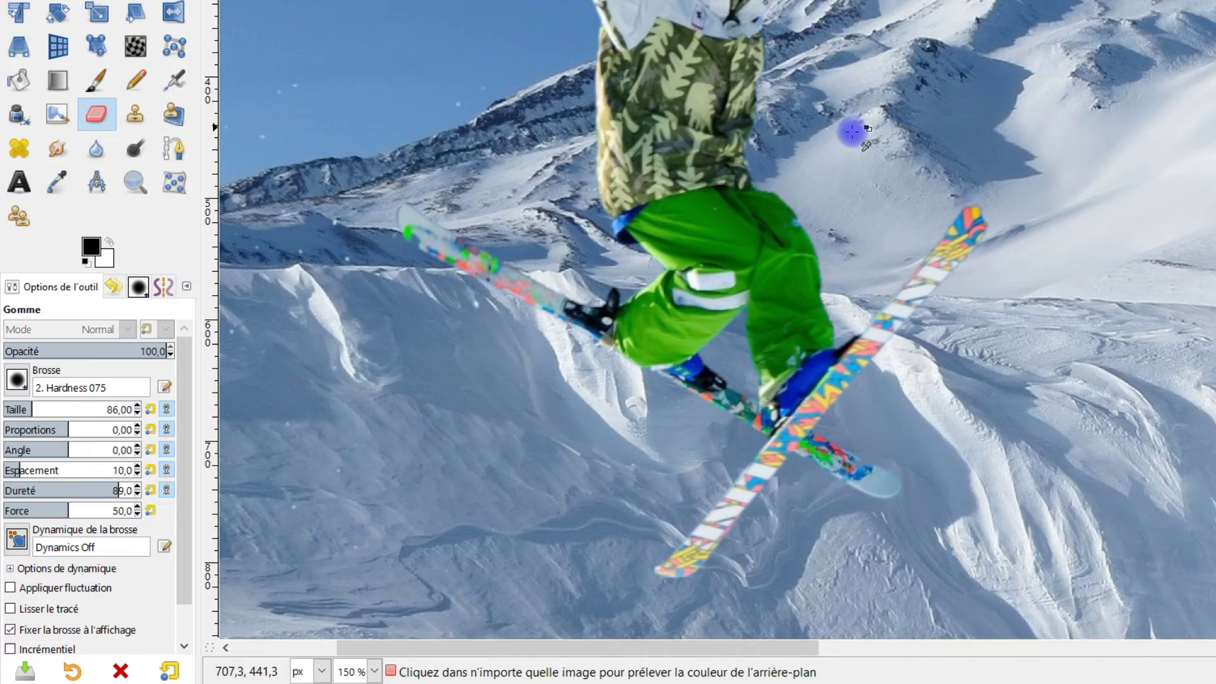
scroll(972, 440, "up", 3)
scroll(814, 463, "up", 1)
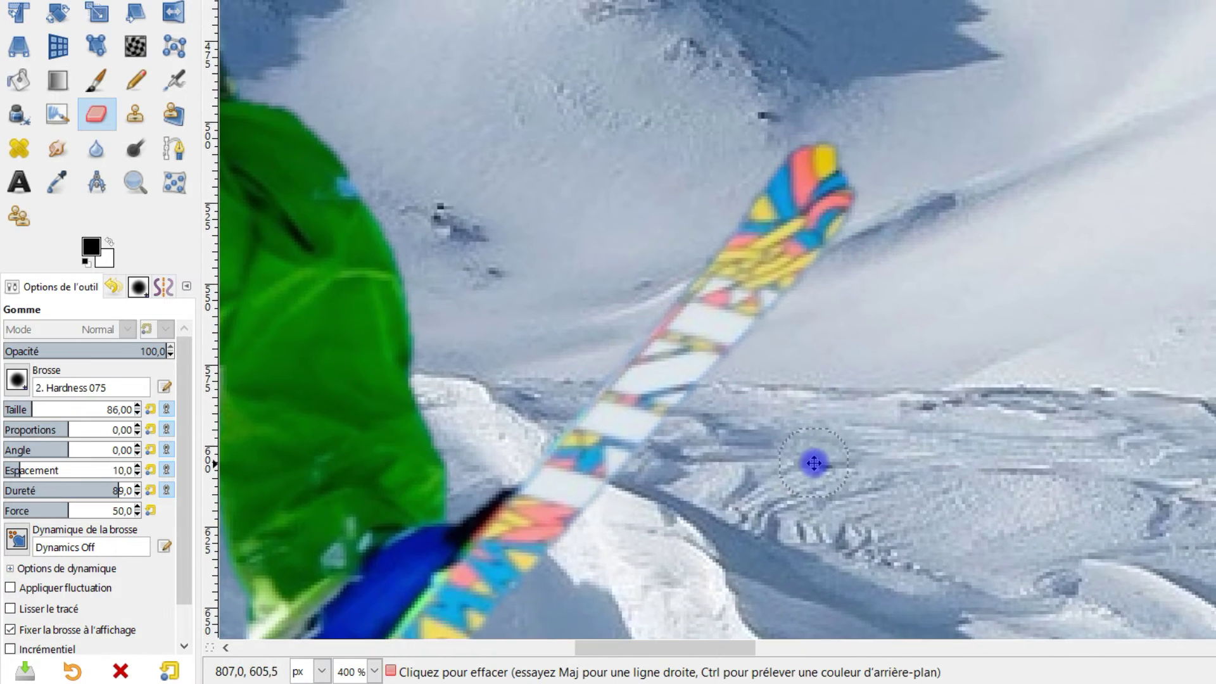
scroll(914, 108, "up", 3)
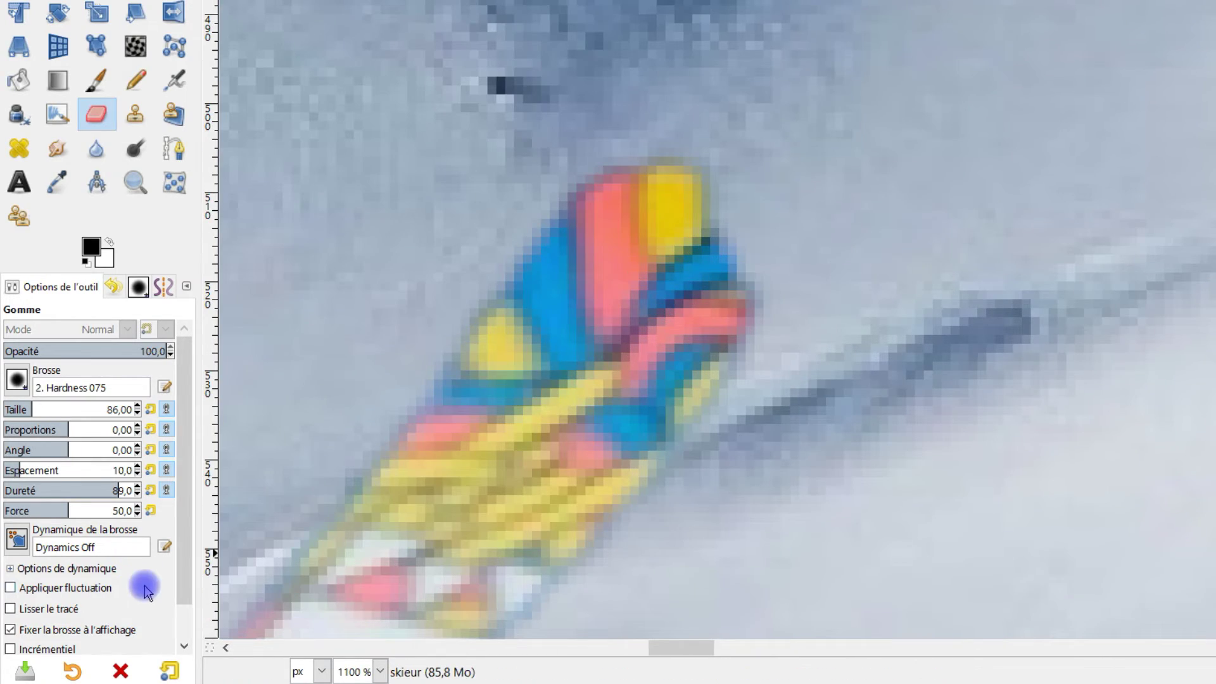
scroll(159, 642, "down", 2)
left_click(34, 647)
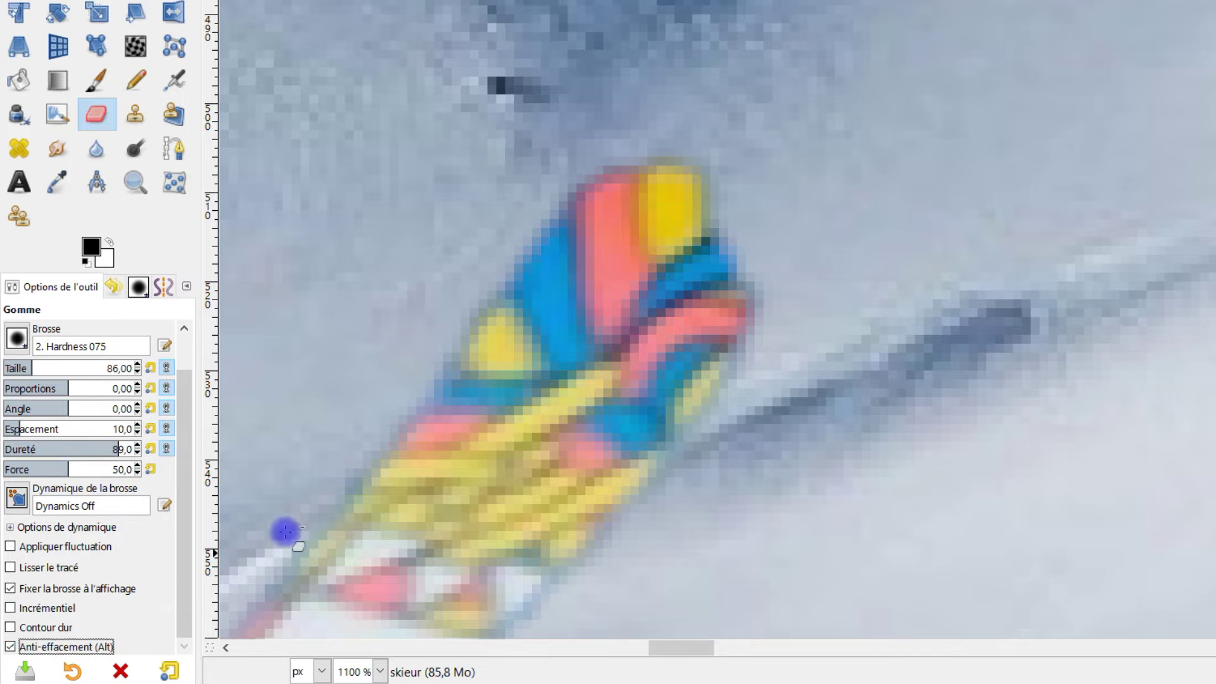
mouse_move(685, 267)
left_mouse_down()
mouse_move(711, 250)
mouse_move(701, 228)
mouse_move(721, 286)
mouse_move(710, 237)
mouse_move(693, 224)
left_mouse_up()
Restore the lower edge of the other ski's pale translucent end with anti-erase strokes.
scroll(693, 224, "down", 3)
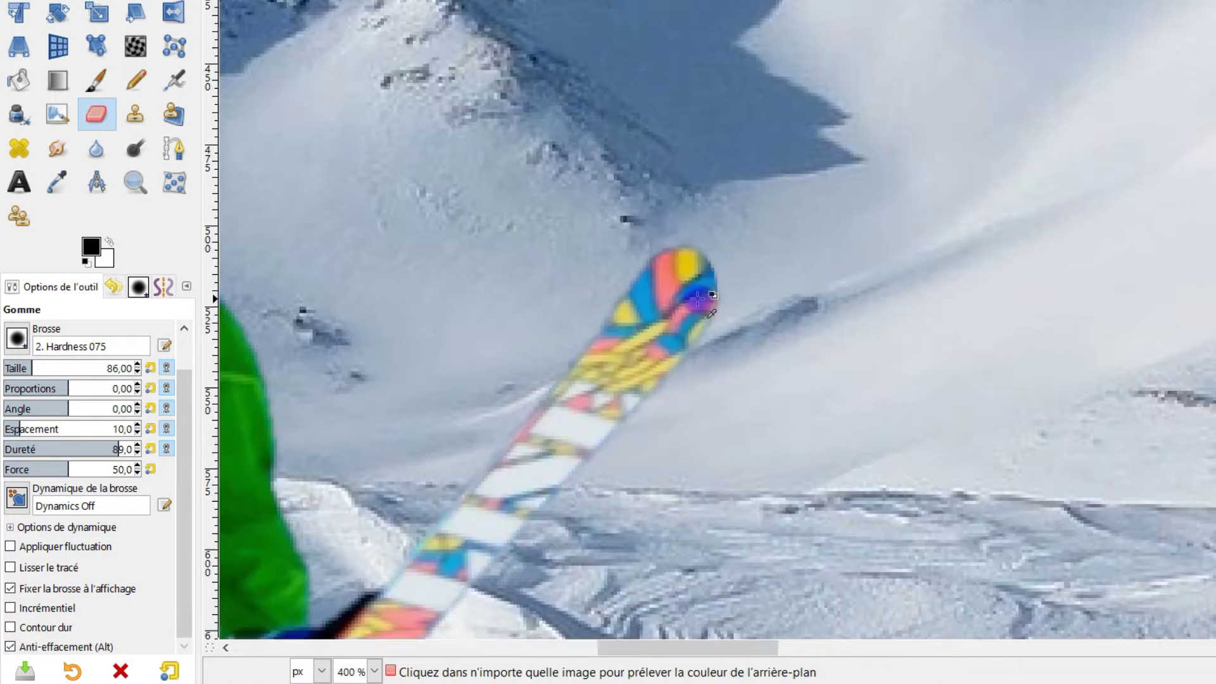
scroll(701, 288, "down", 2)
scroll(803, 287, "up", 5)
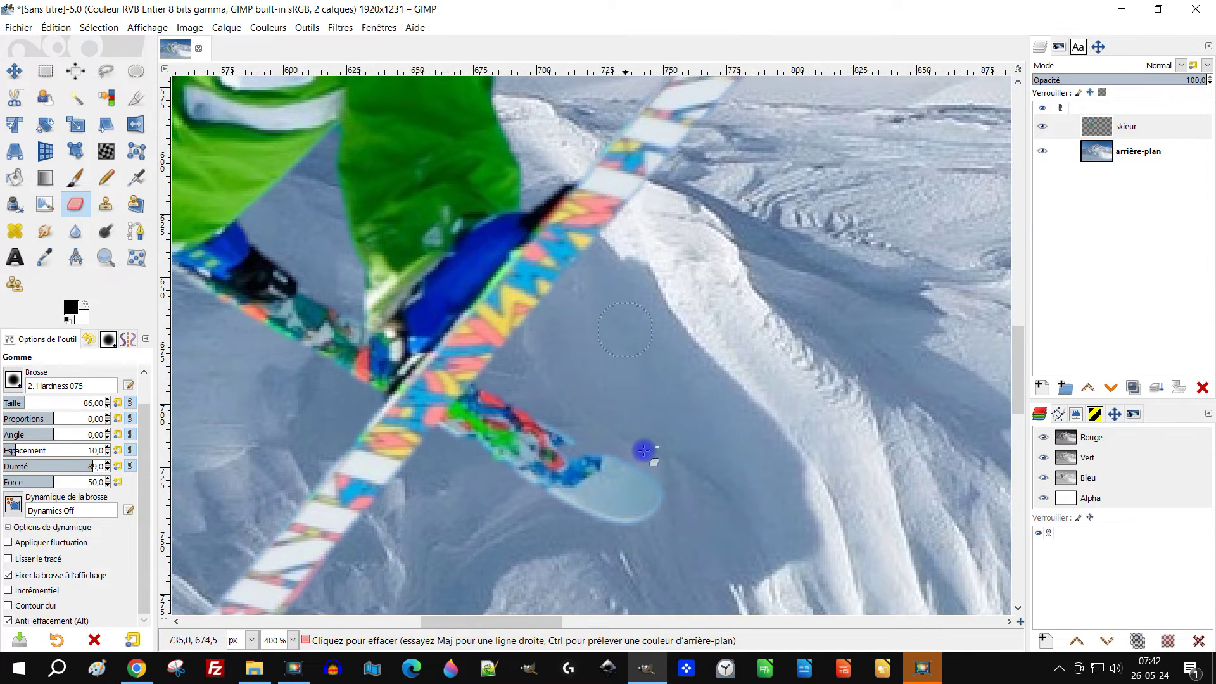
mouse_move(599, 517)
left_mouse_down()
mouse_move(537, 437)
mouse_move(622, 461)
mouse_move(514, 418)
mouse_move(424, 432)
mouse_move(471, 511)
mouse_move(429, 483)
left_mouse_up()
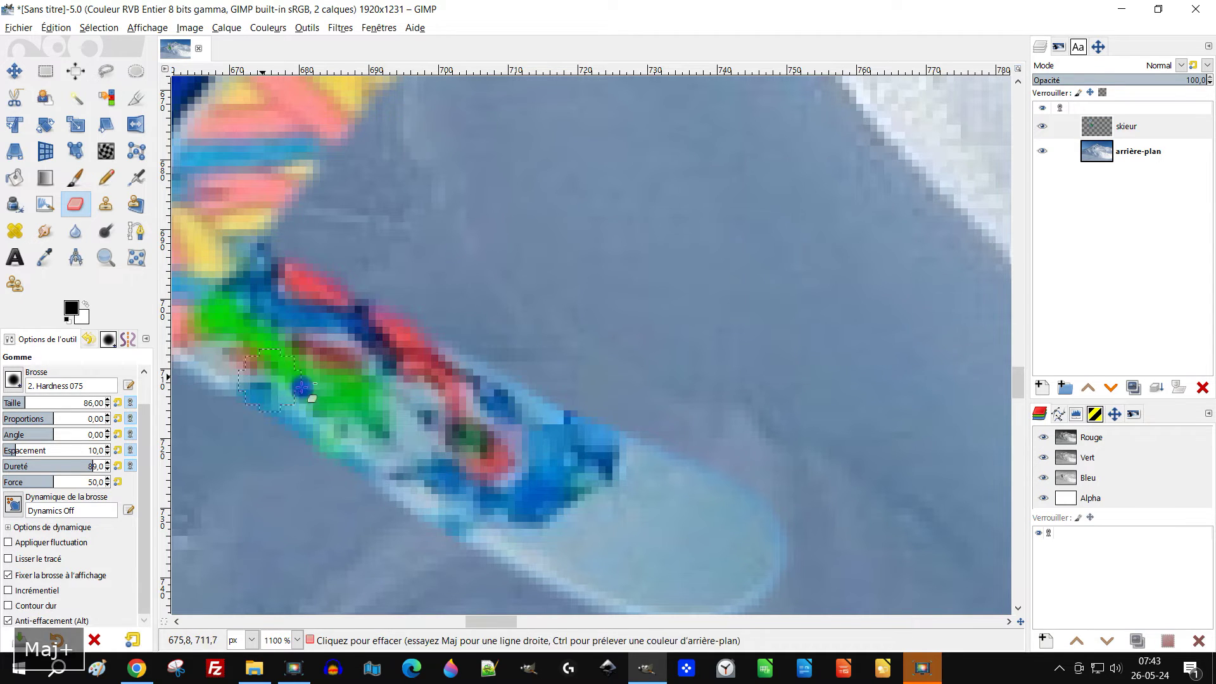
Turn off anti-erase and erase the fringe in a straight line along the upper edge of the pale rear ski.
scroll(391, 387, "down", 2)
scroll(391, 387, "left", 10)
scroll(803, 461, "up", 5)
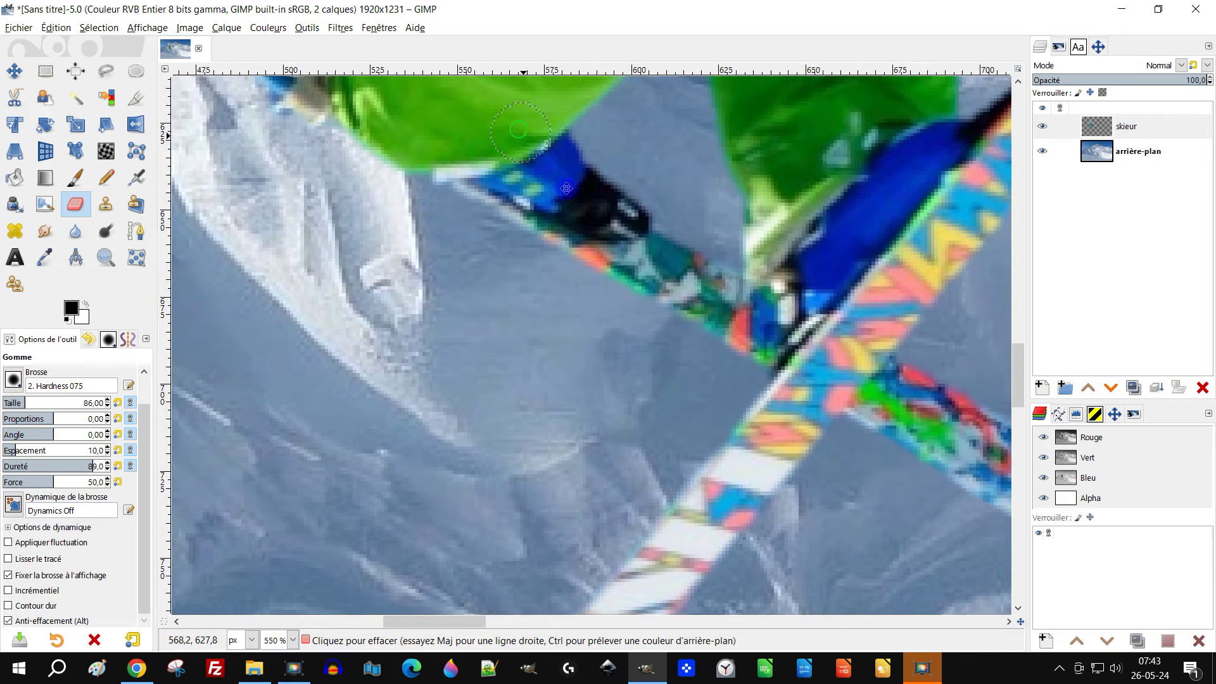
scroll(803, 461, "up", 5)
scroll(728, 450, "left", 8)
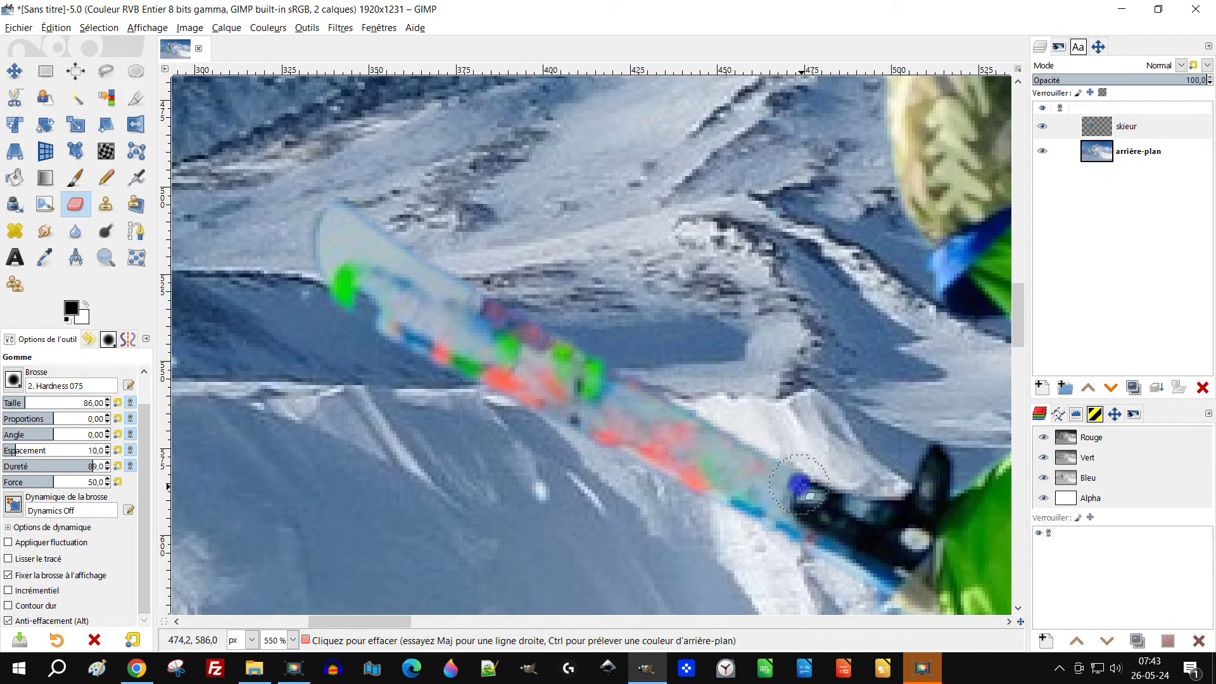
scroll(728, 466, "up", 2)
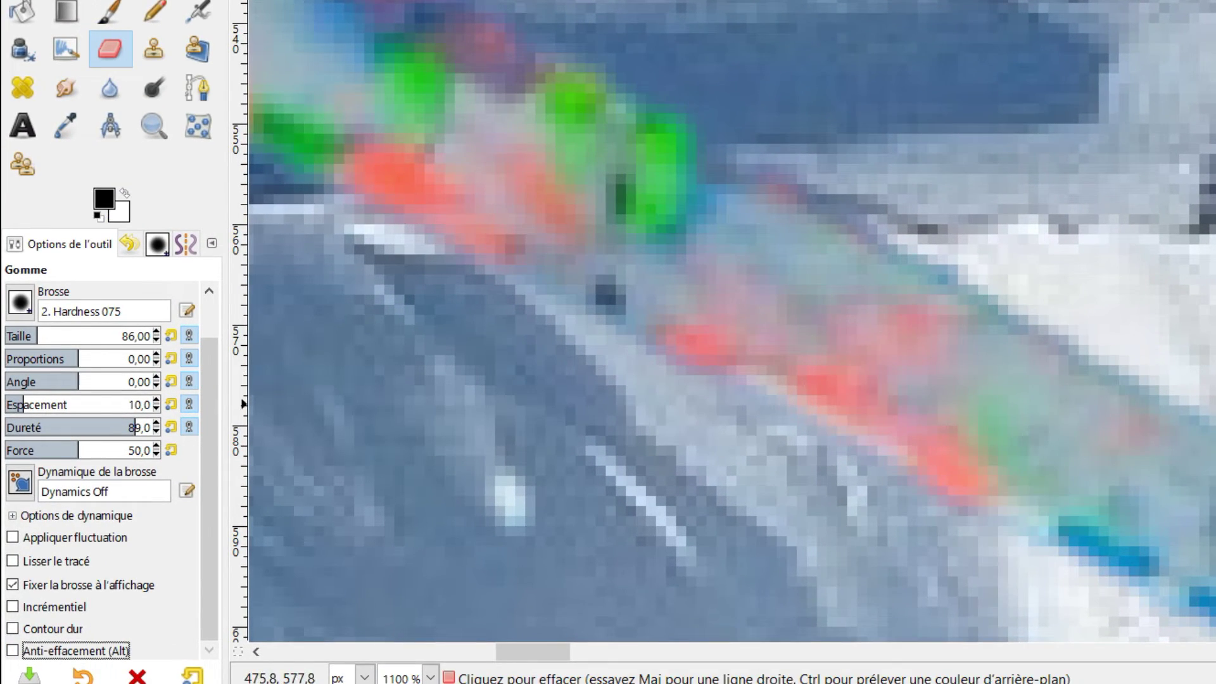
left_click(695, 89, "shift")
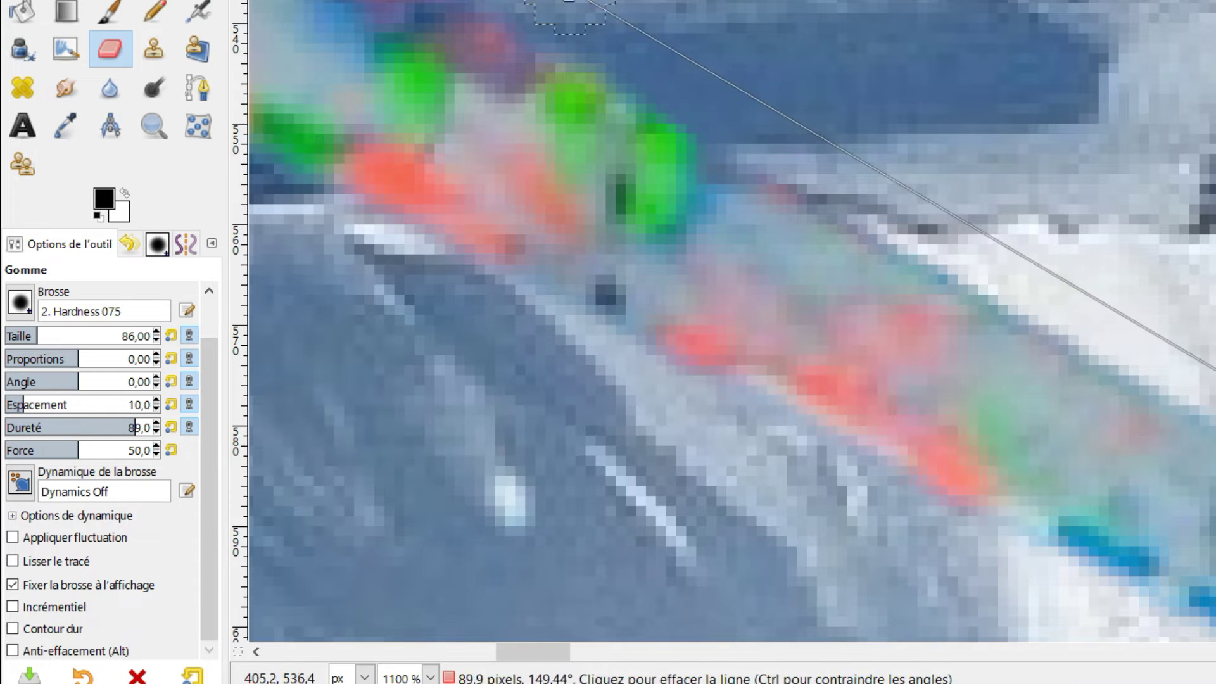
Add a transparent layer named "ombre" directly above the arrière-plan layer.
scroll(759, 7, "down", 5)
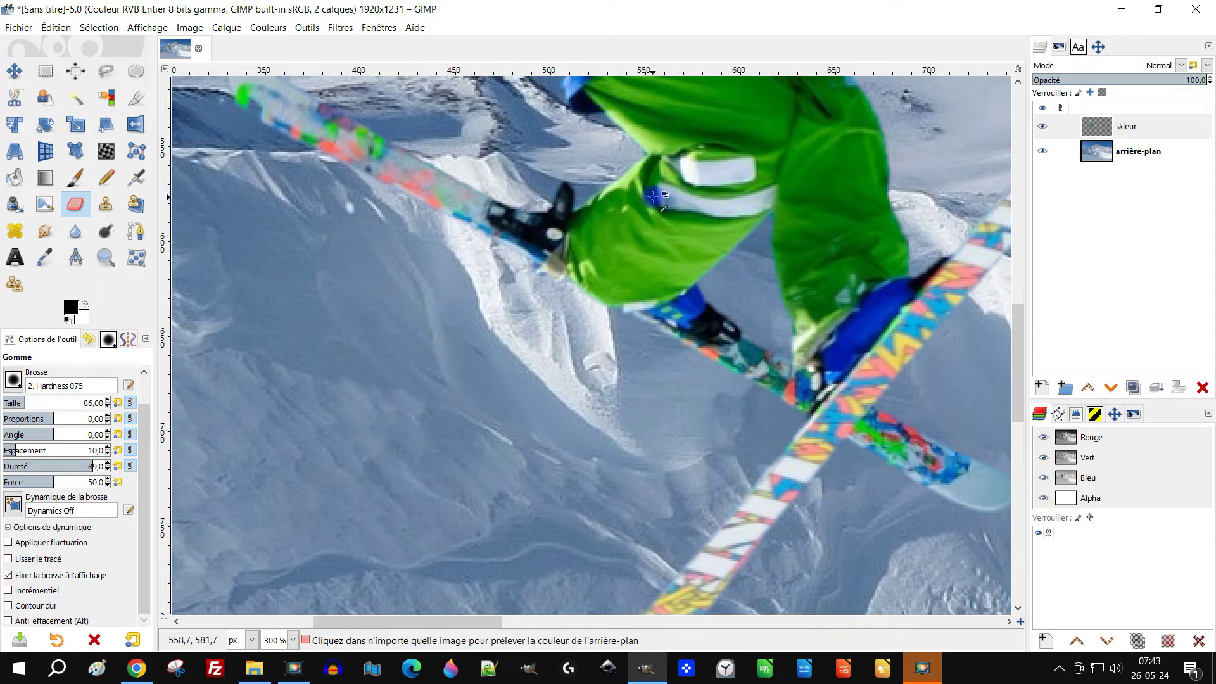
scroll(652, 198, "down", 4)
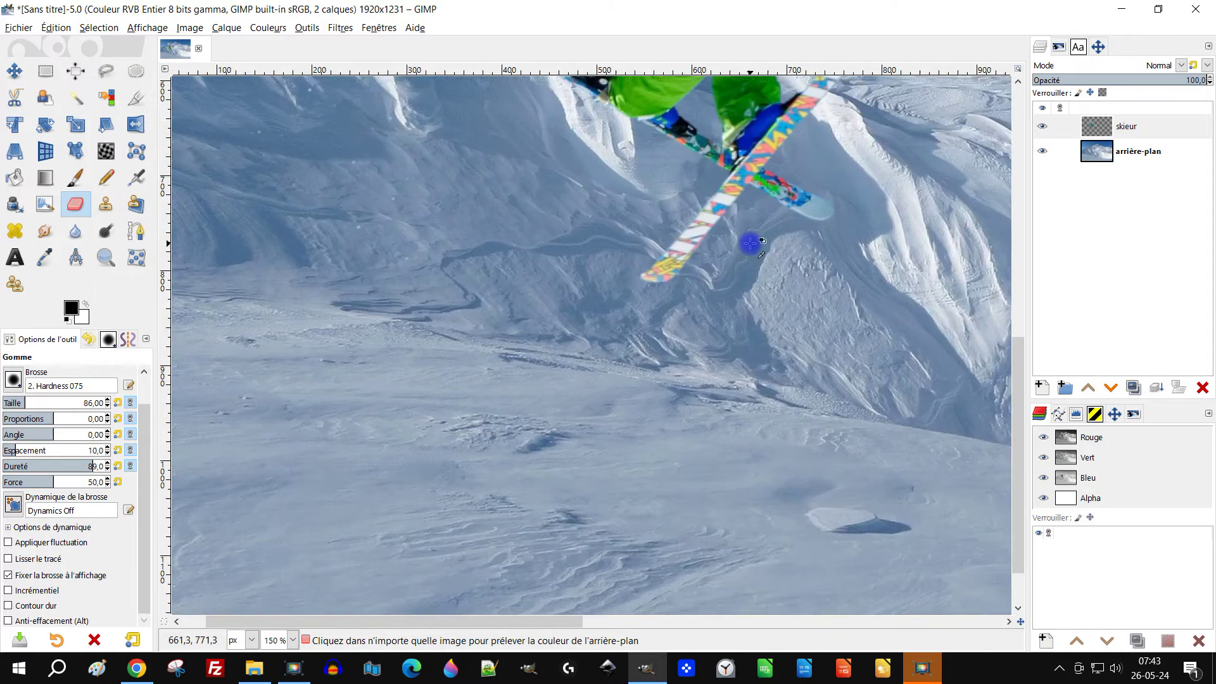
scroll(543, 307, "up", 3)
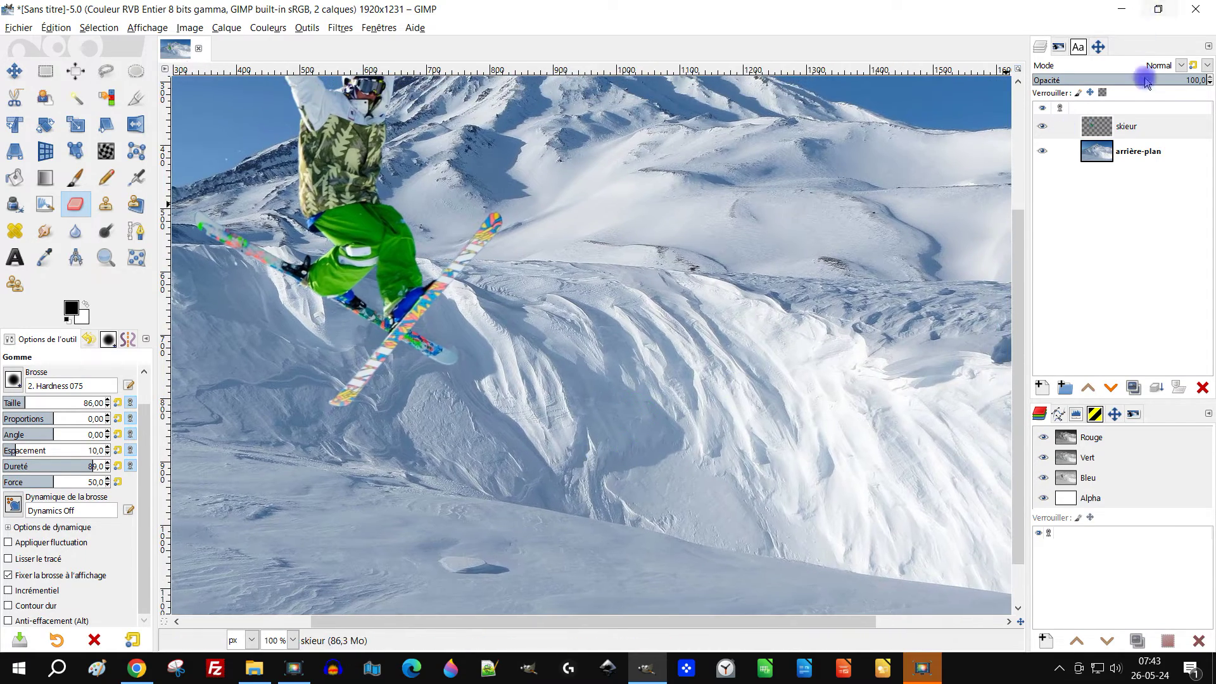
left_click(1143, 152)
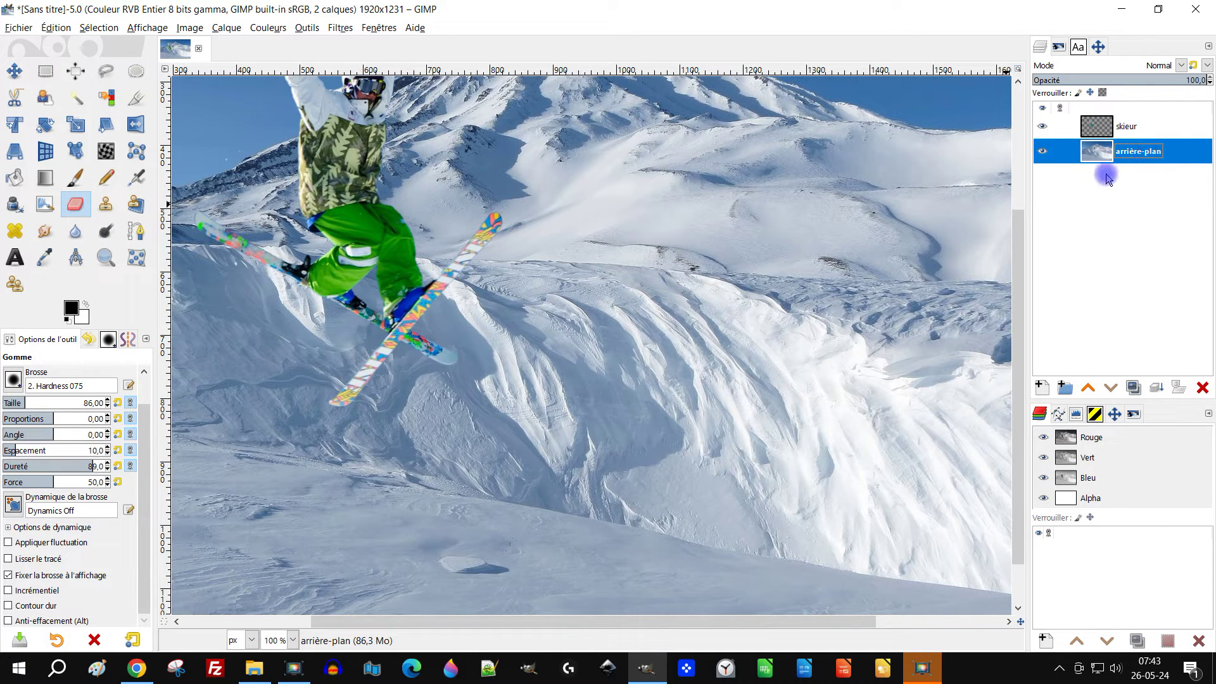
left_click(1043, 388)
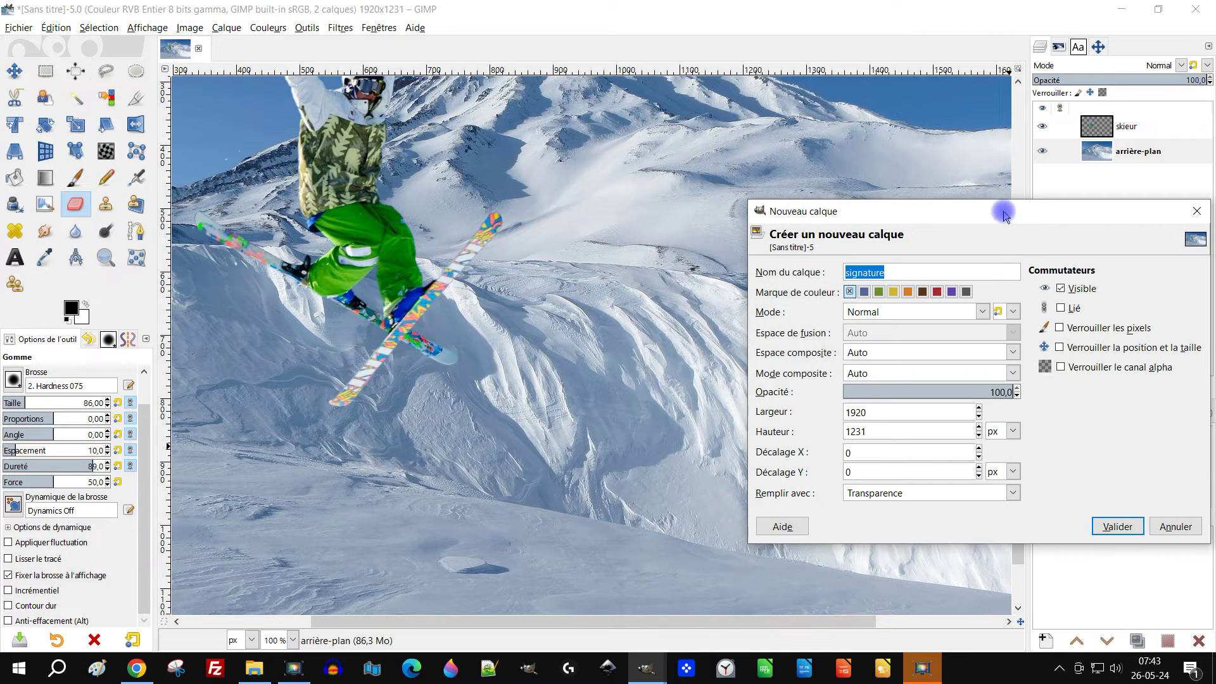
type("ombre")
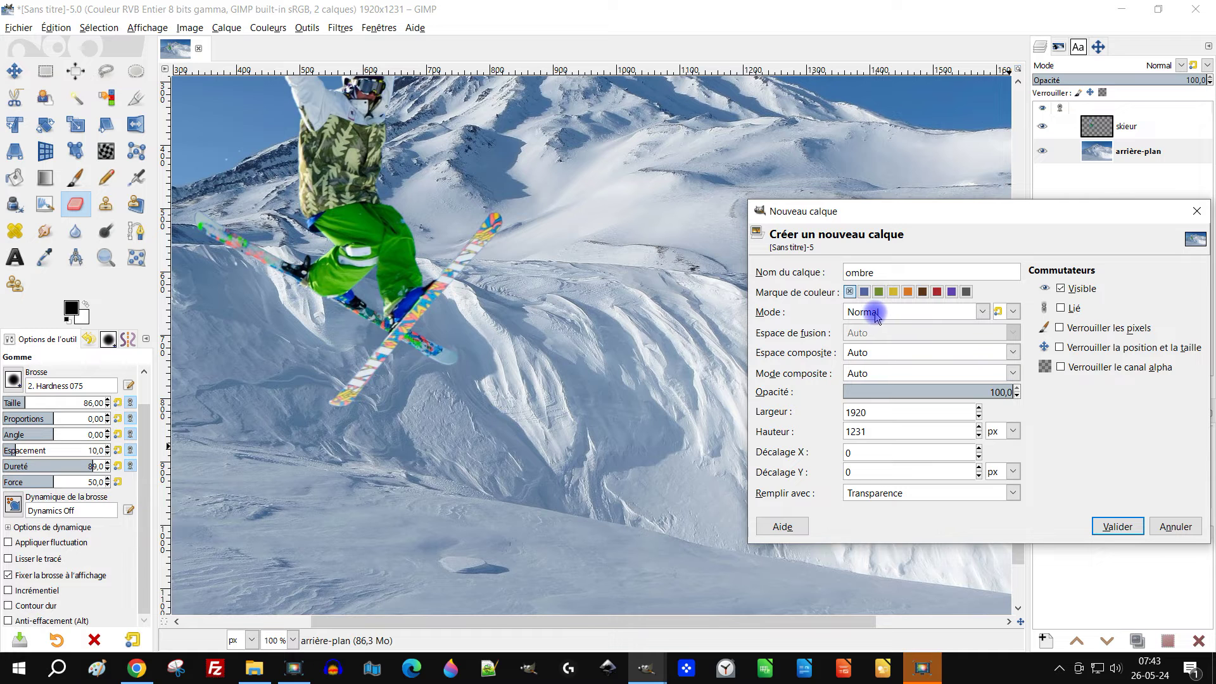
left_click(1115, 527)
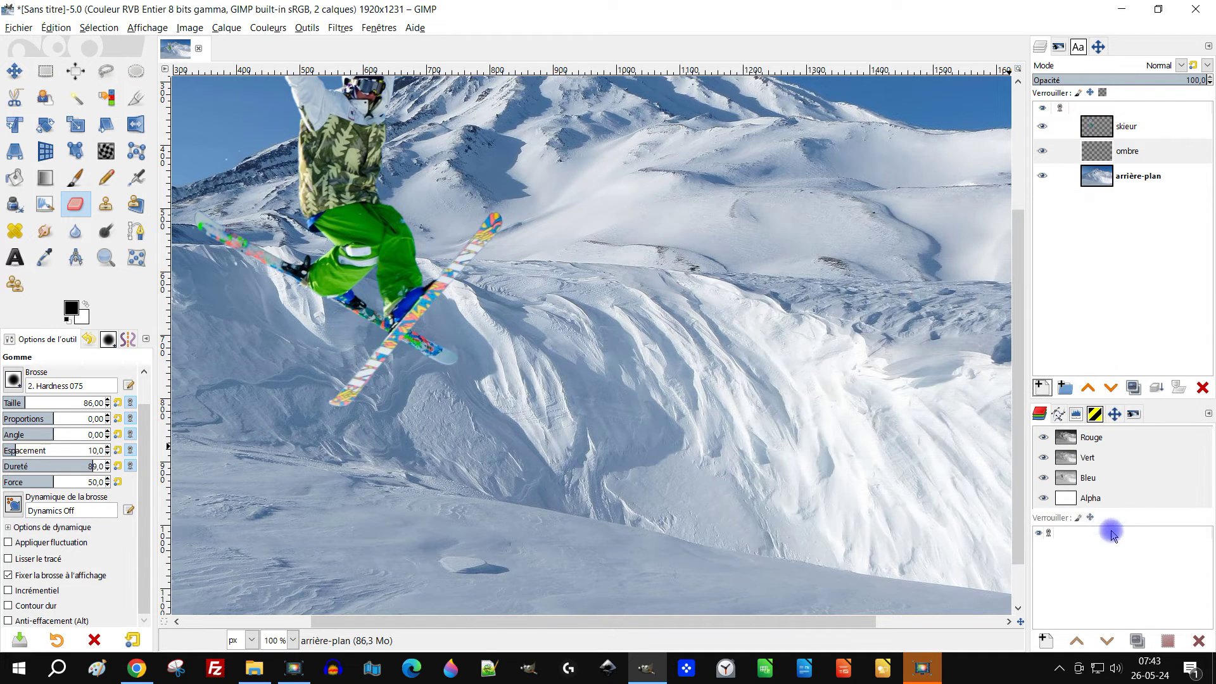
Sample the snow mound's dark blue shadow as the paintbrush colour, and set the brush proportions to 11 and size to 373.
left_click(75, 180)
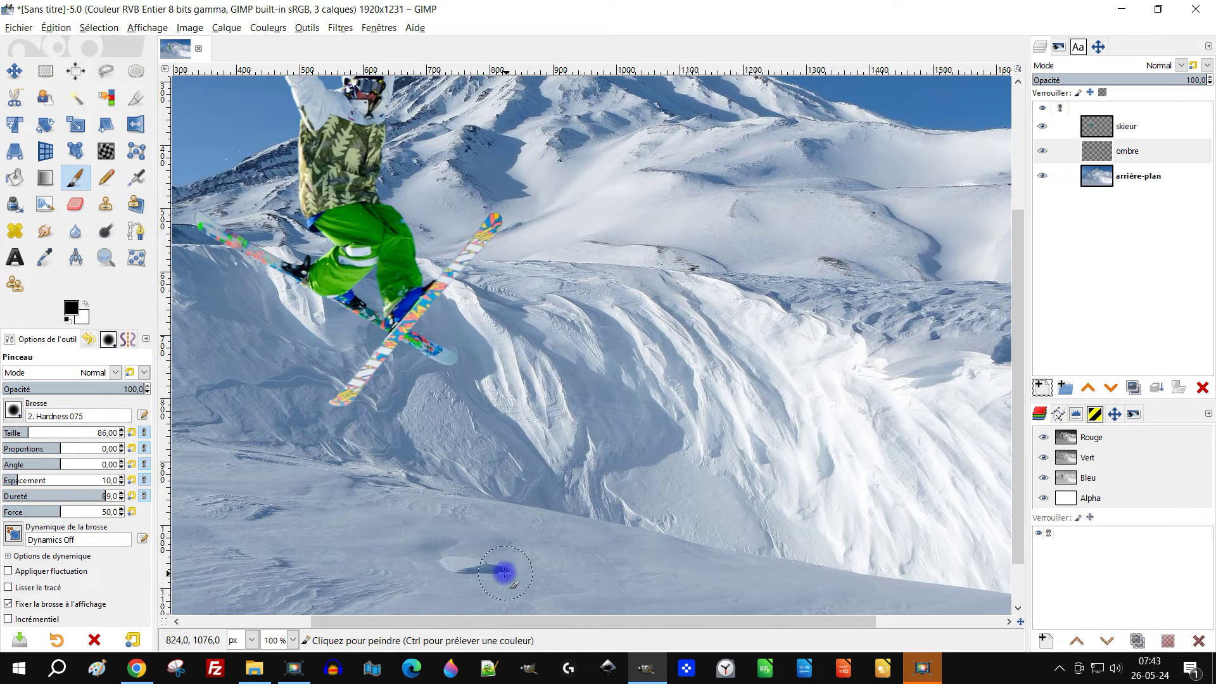
scroll(493, 578, "up", 3)
scroll(493, 578, "up", 1)
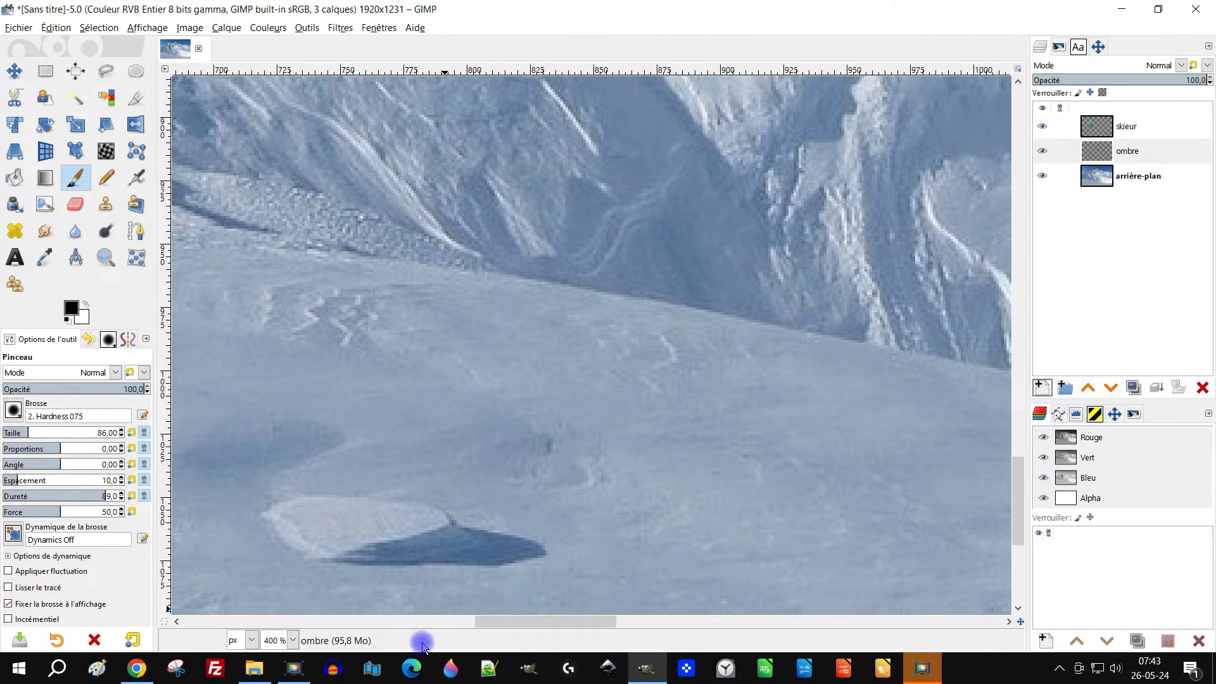
left_click(502, 552, "ctrl")
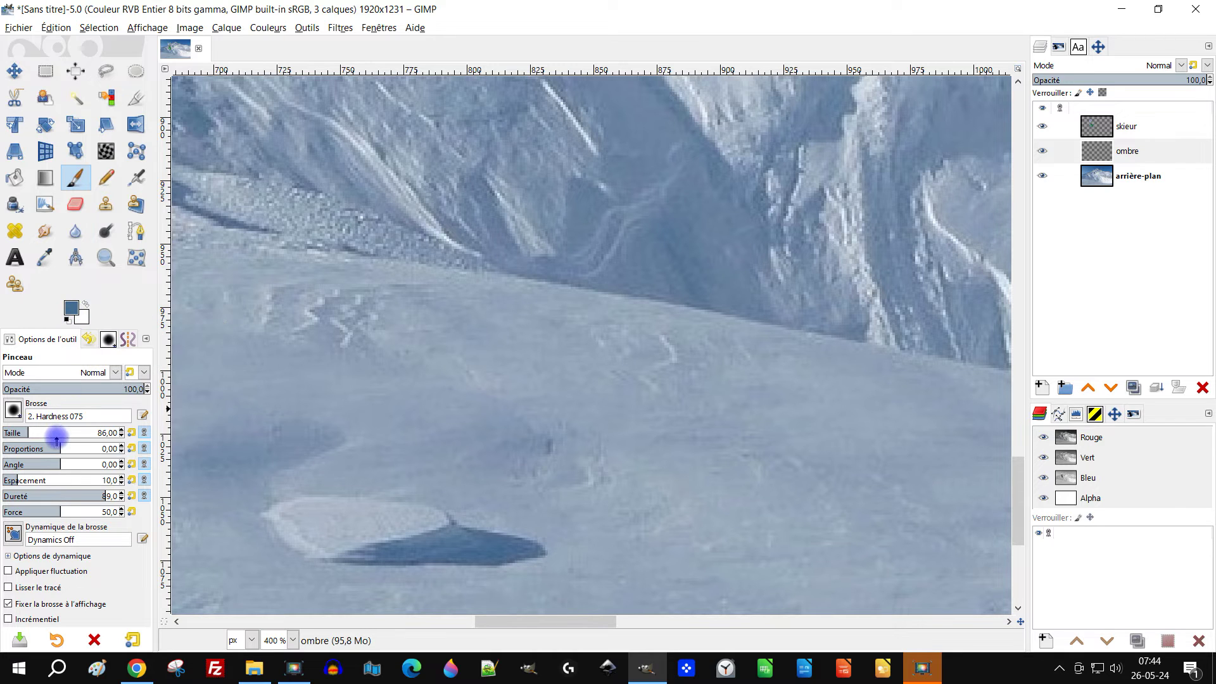
left_click(83, 448)
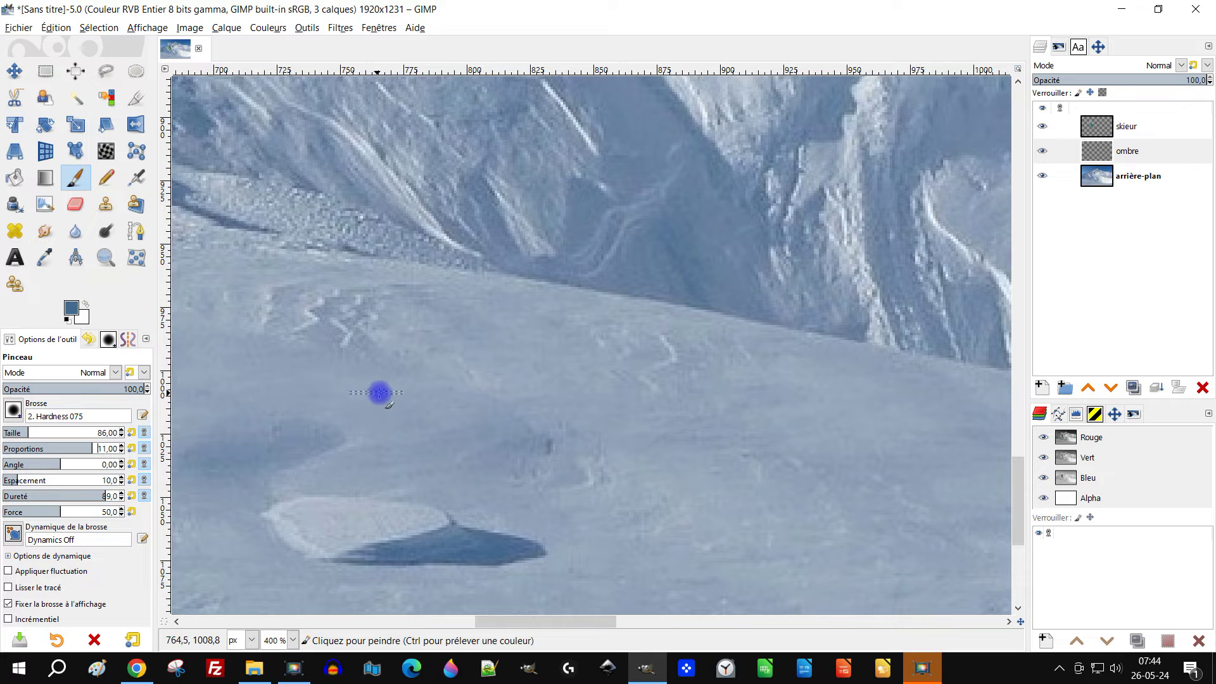
left_click(64, 433)
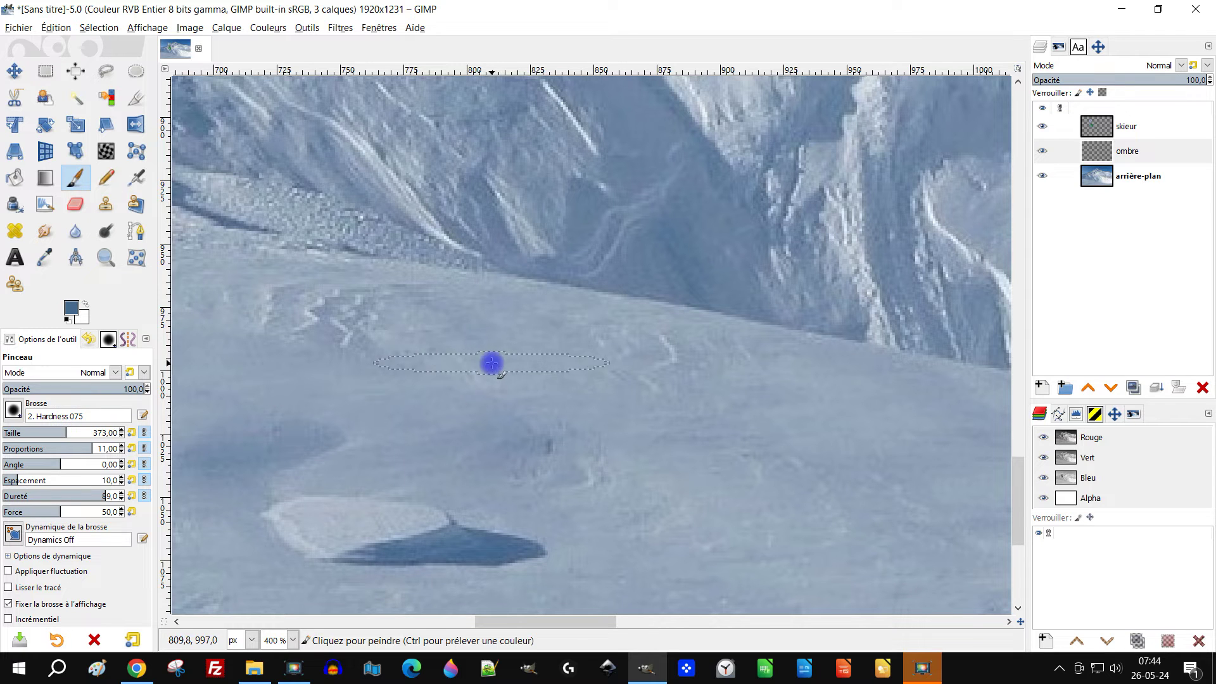
Try a single shadow dab on the snow below the skier with the 2. Hardness 075 brush, and undo it.
key("1")
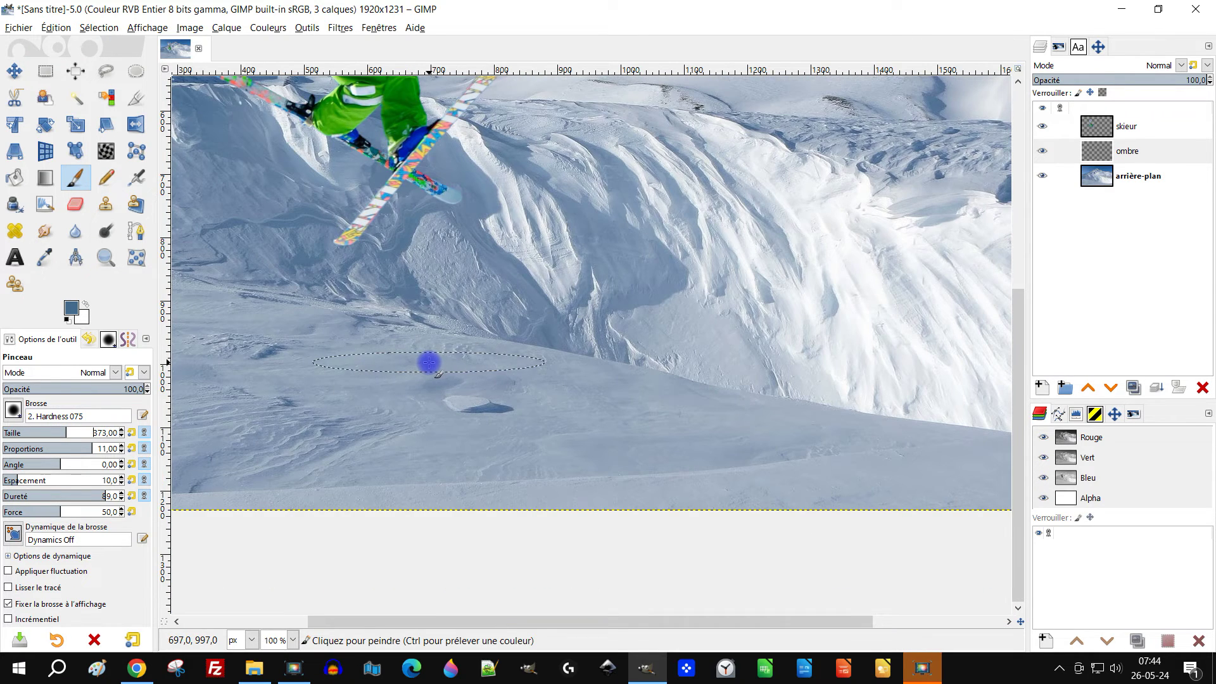
key("minus")
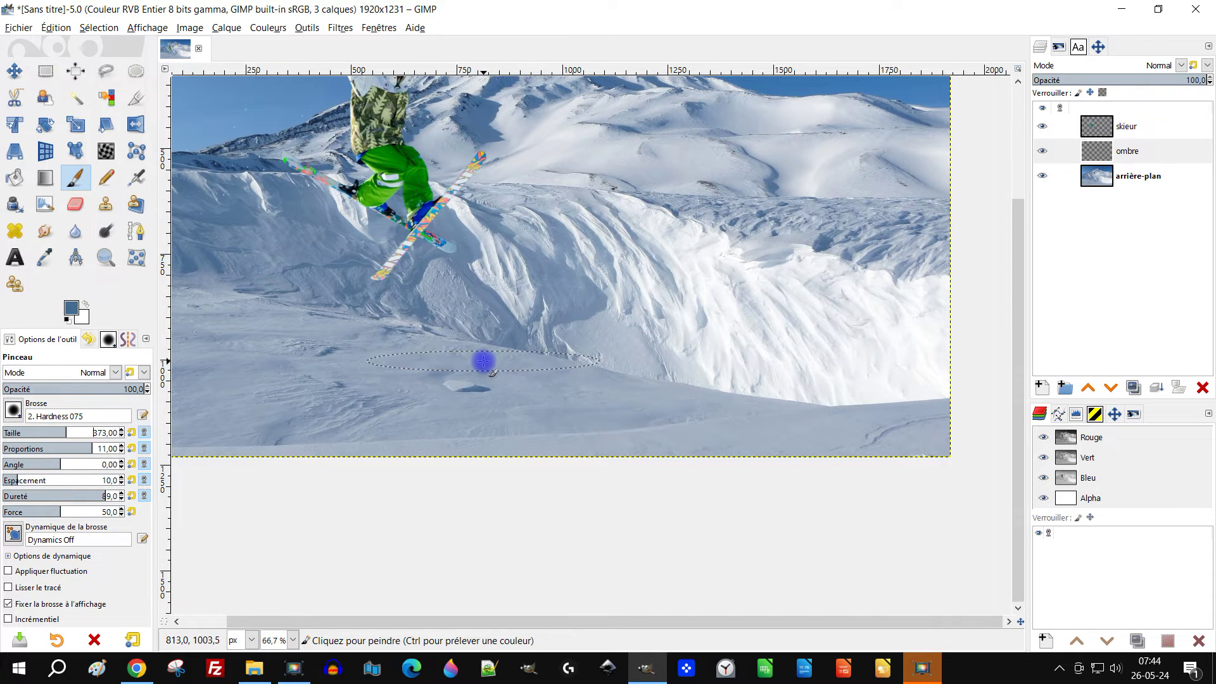
left_click(483, 361)
scroll(552, 338, "up", 2, "ctrl")
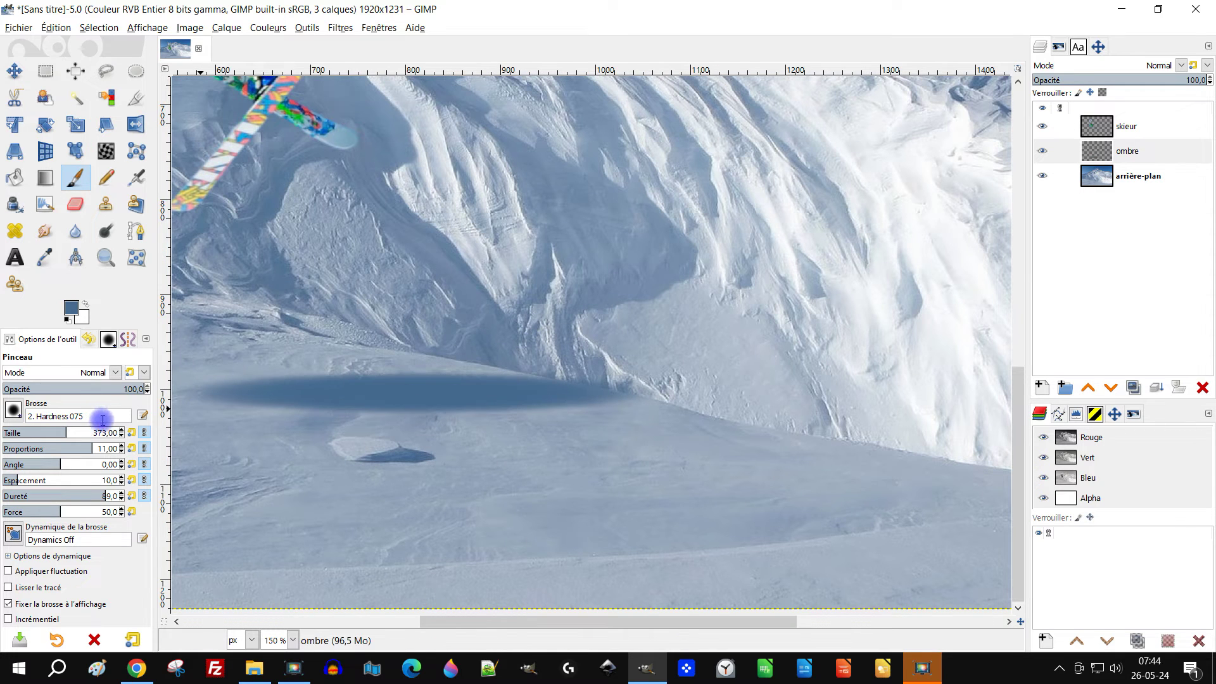
key("ctrl+z")
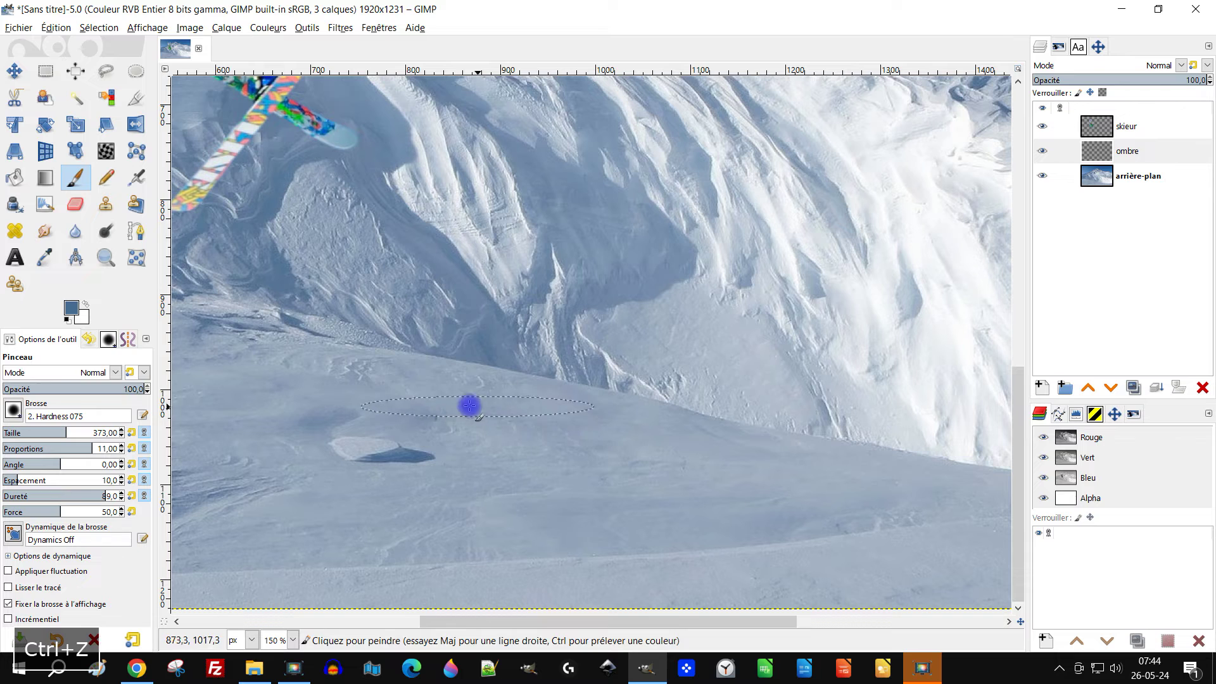
Switch the paintbrush to the softer 2. Hardness 025 brush, with proportions set to 13 and size to 455.
left_click(13, 409)
left_click(13, 444)
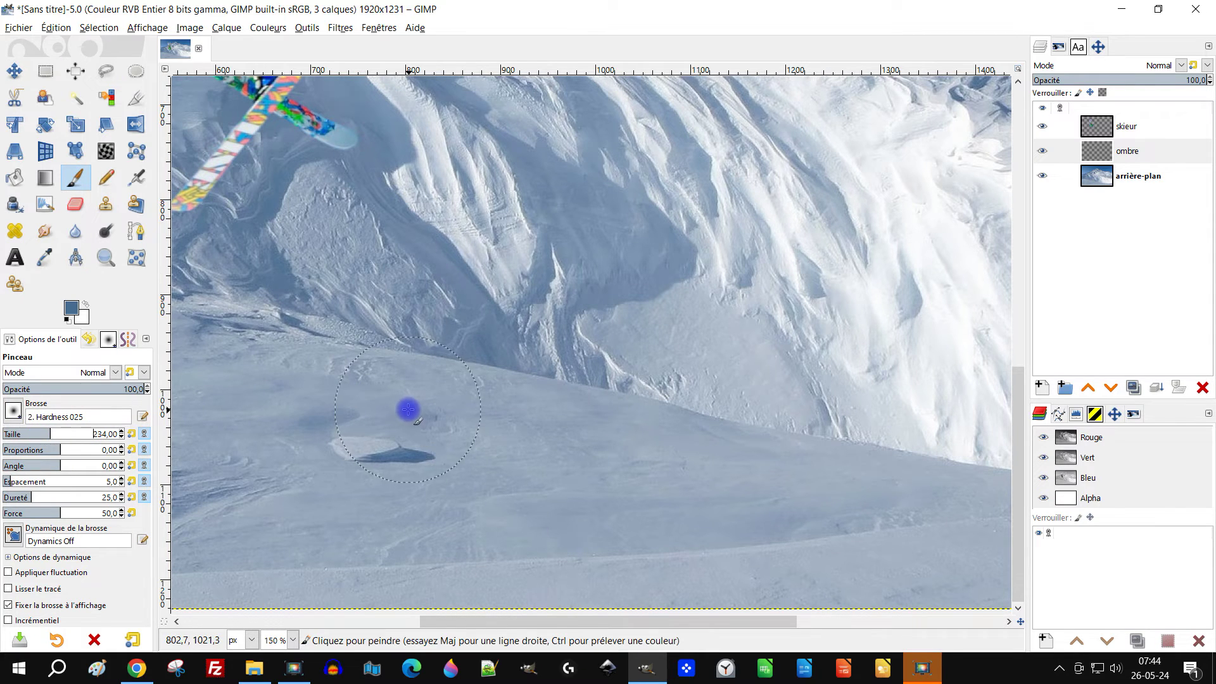
left_click(91, 448)
left_click(98, 448)
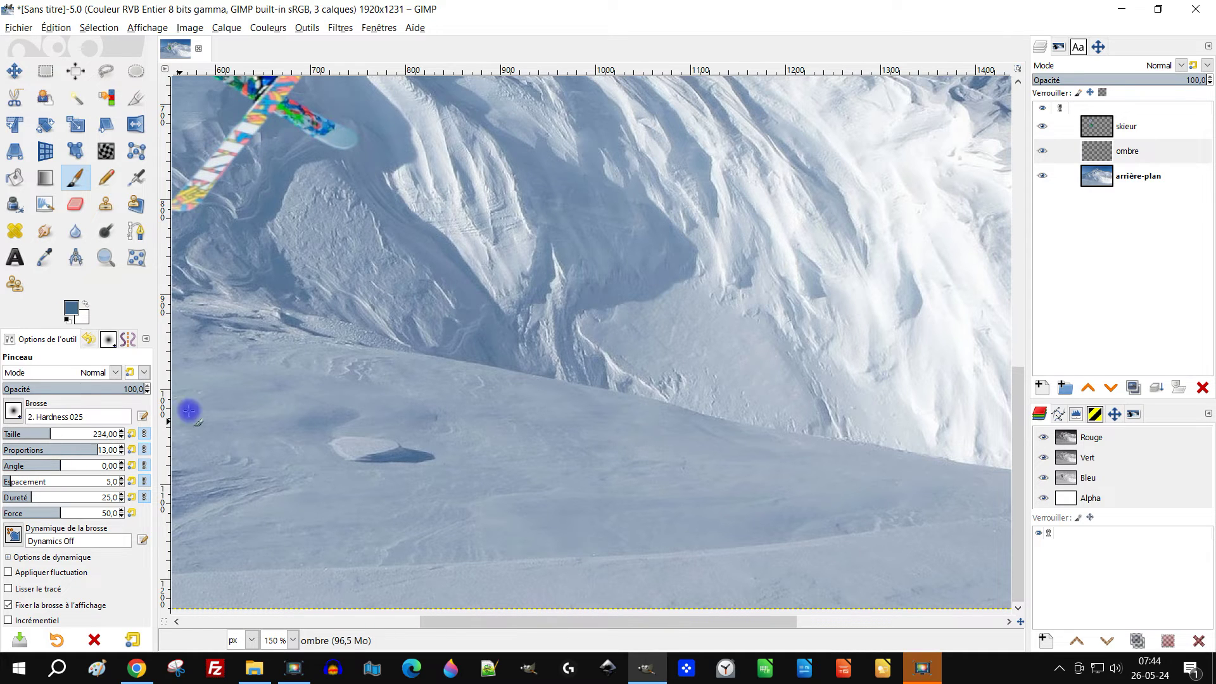
left_click(72, 433)
Paint a soft, flat shadow on the snow below the skier, just above the small snow mound, extending it slightly to the right.
scroll(334, 380, "down", 2, "ctrl")
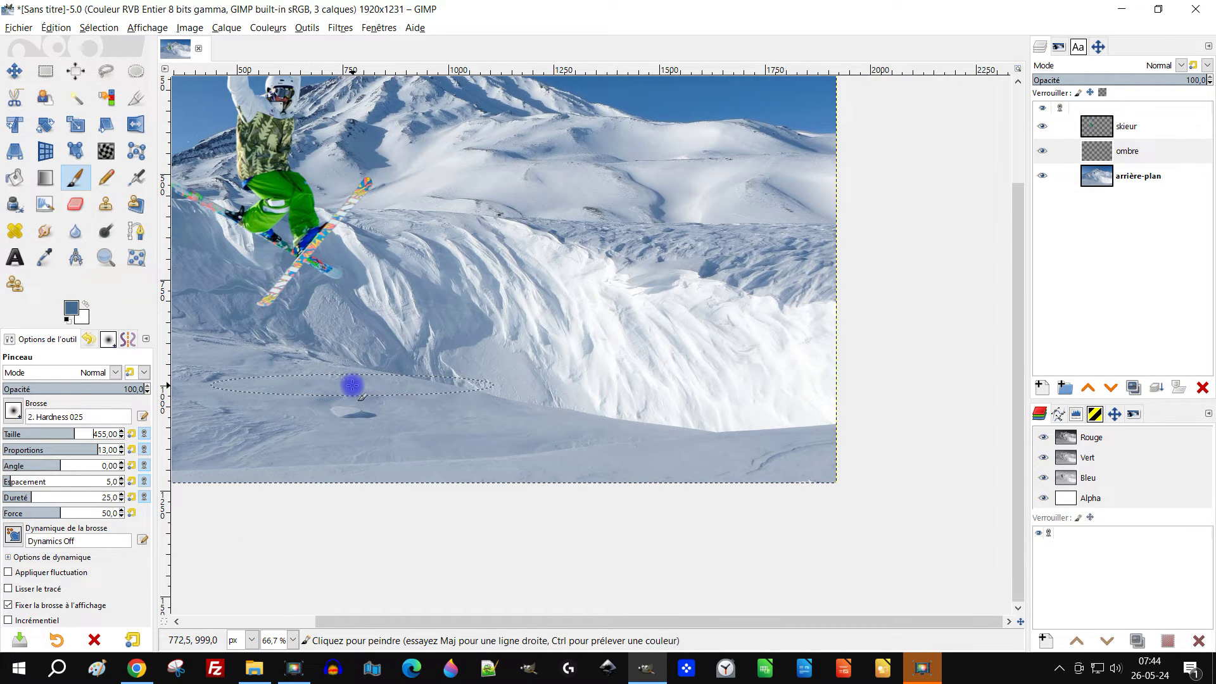
left_click(360, 387)
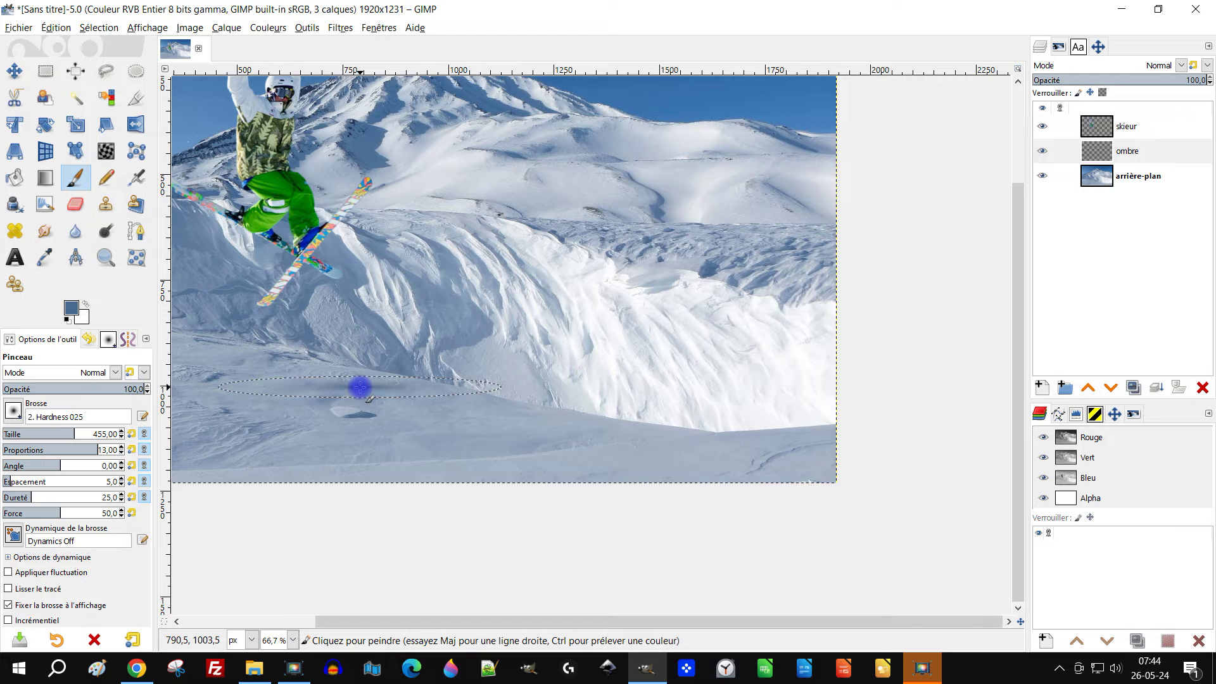
left_click_drag(359, 387, 389, 390)
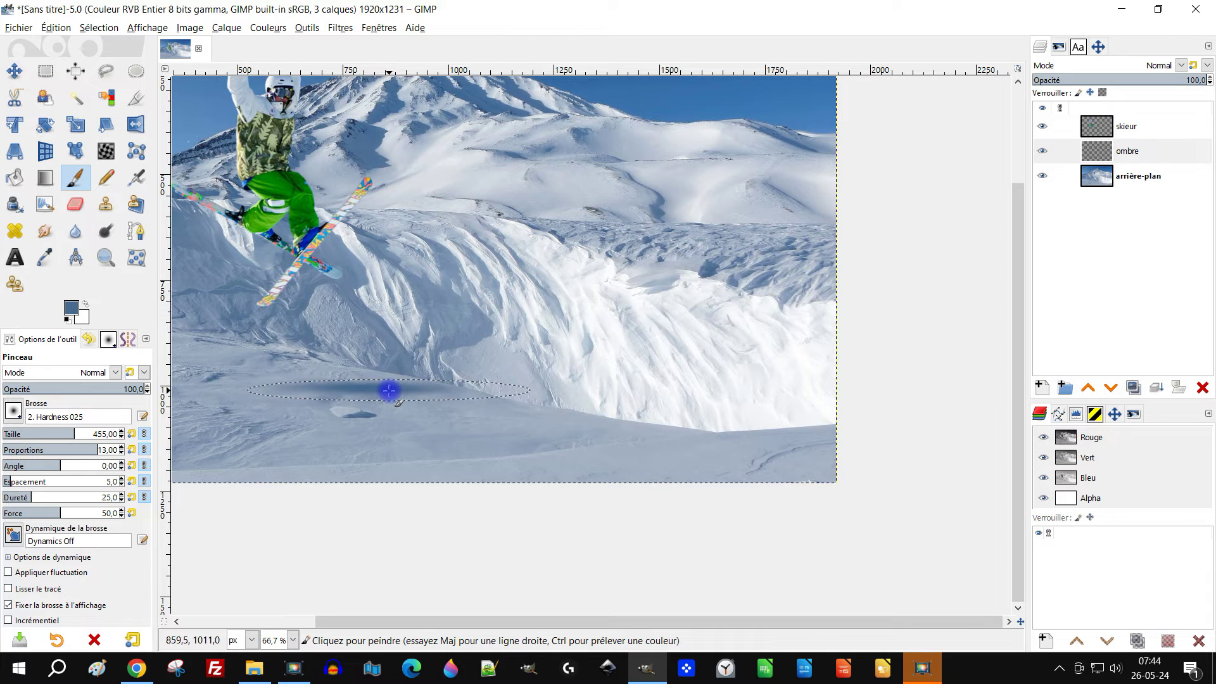
key("ctrl+shift+a")
scroll(389, 391, "up", 2)
scroll(475, 380, "down", 3)
scroll(450, 355, "up", 4)
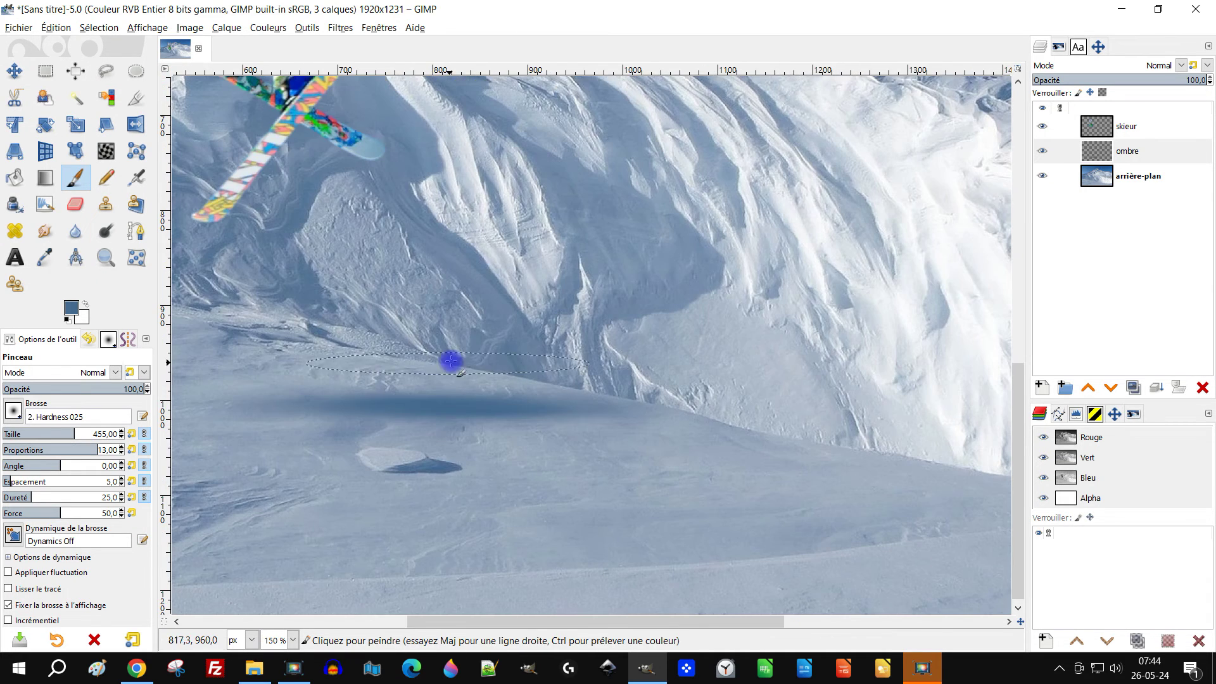
scroll(478, 347, "down", 4)
key("ctrl+z")
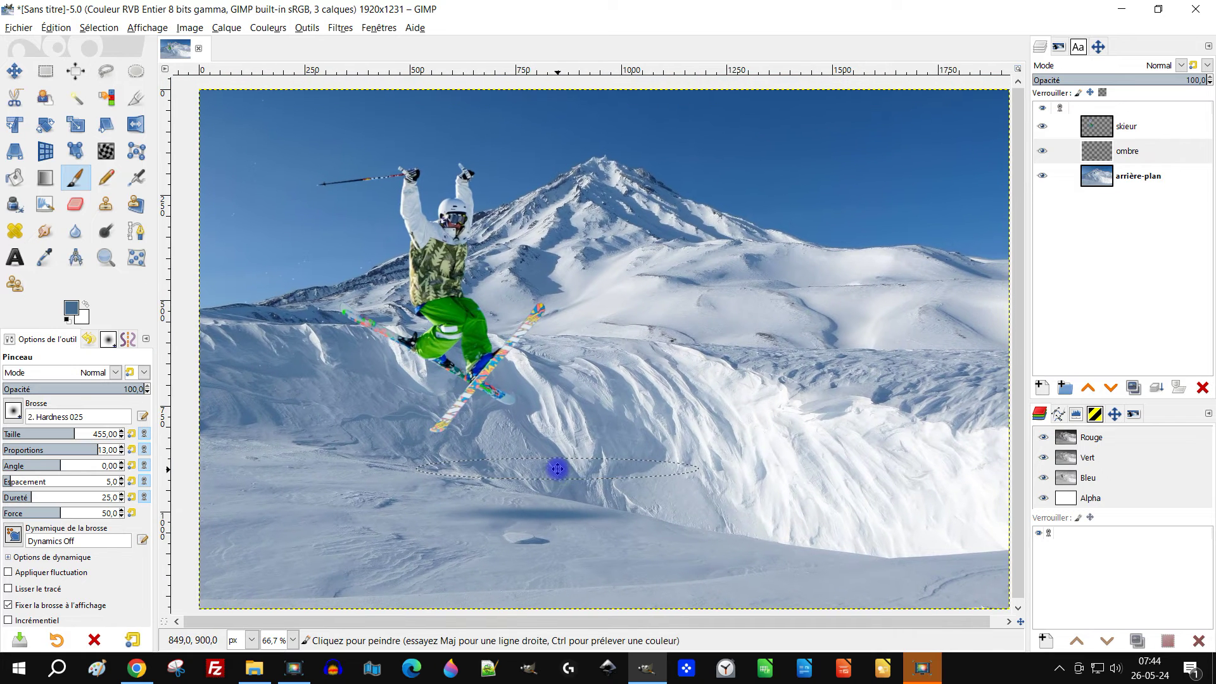
key("ctrl+shift+a")
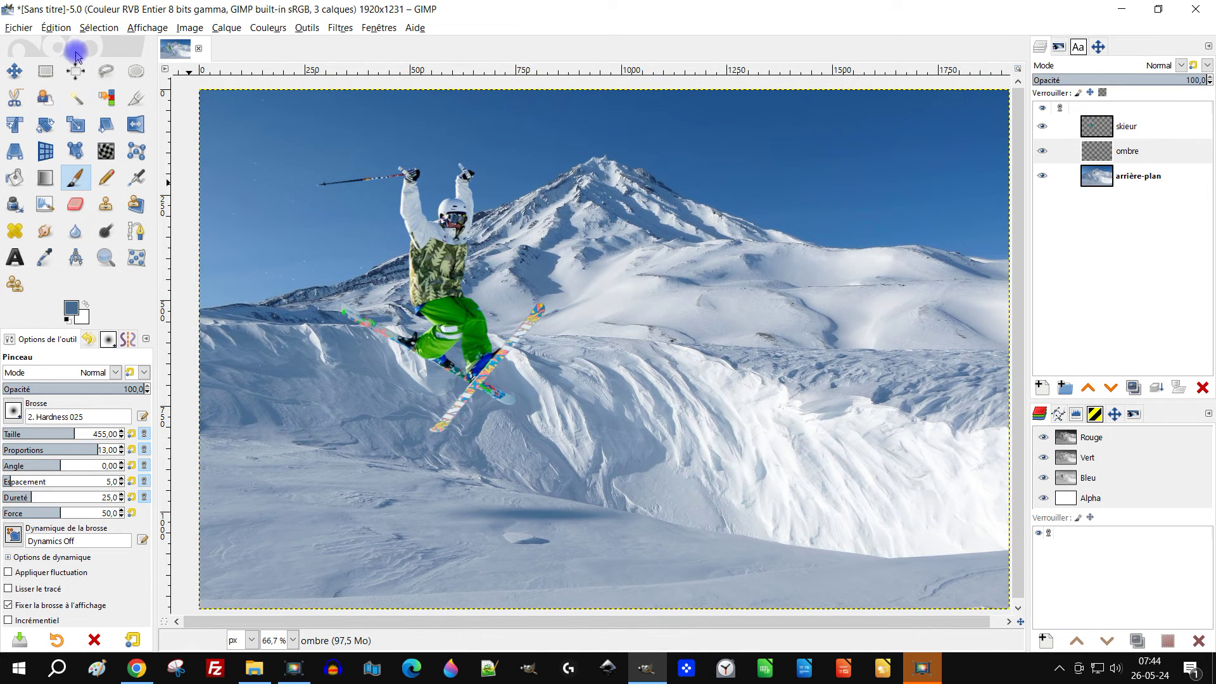
Apply a Gaussian blur of 5.72 in both X and Y to the ombre layer.
left_click(338, 28)
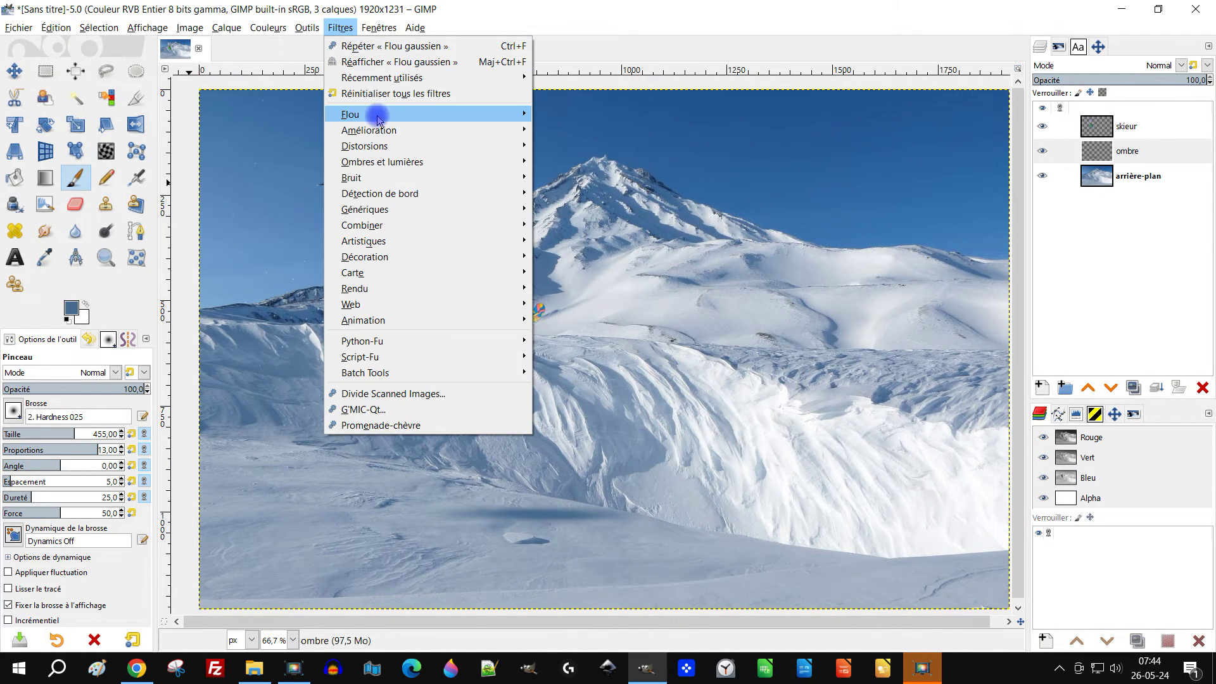
mouse_move(388, 117)
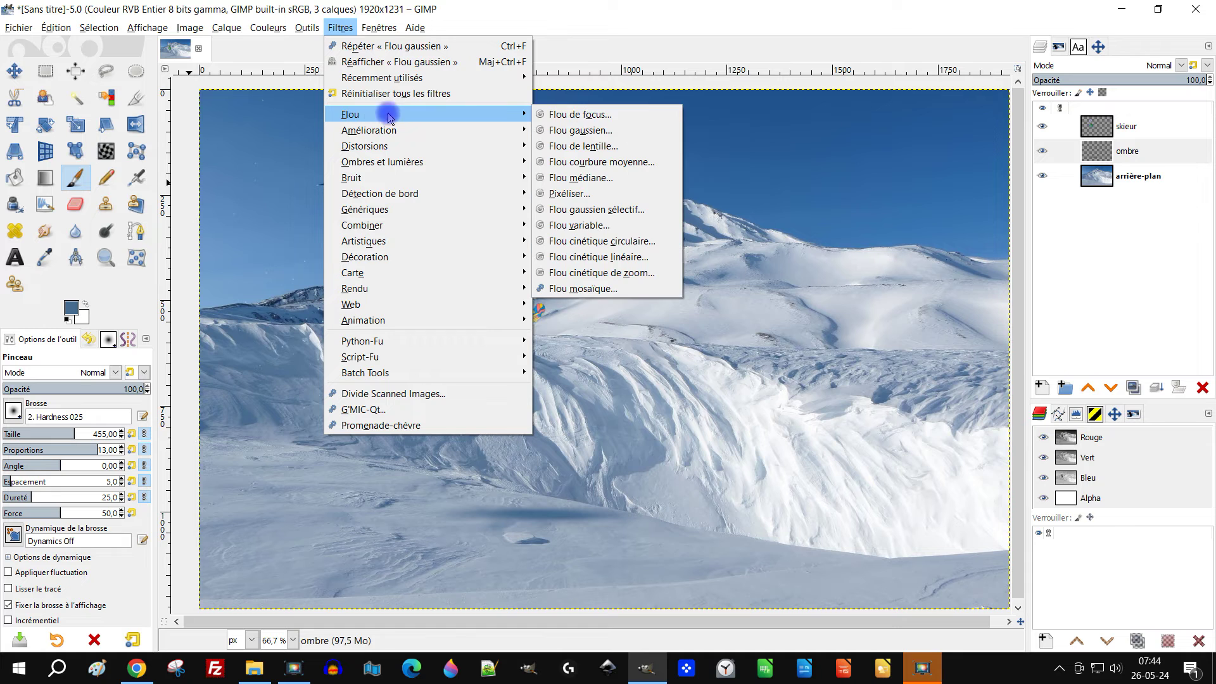
left_click(612, 132)
left_click(847, 290)
left_click_drag(847, 290, 840, 290)
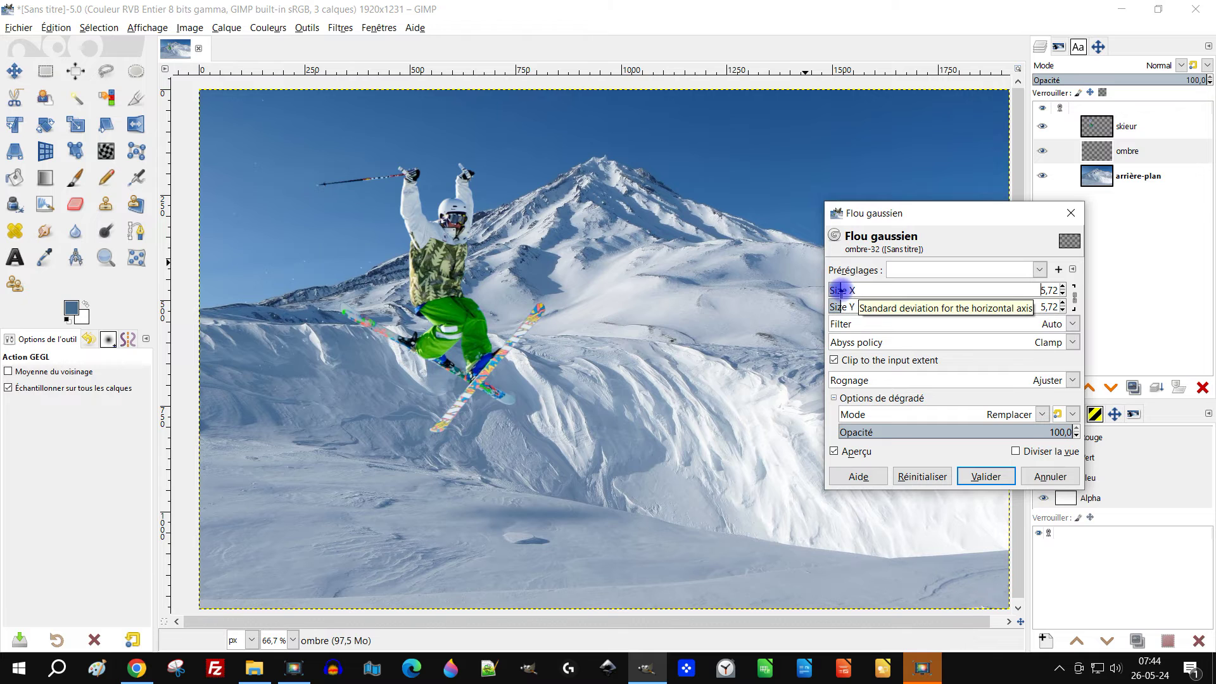
left_click(986, 476)
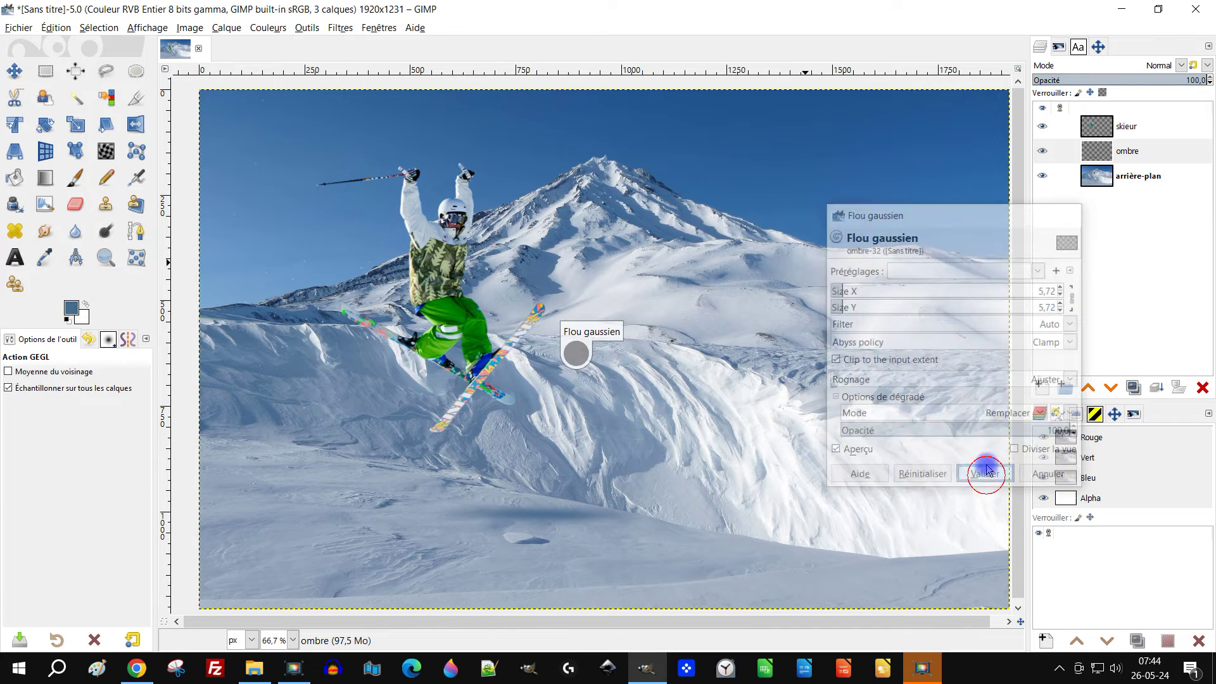
mouse_move(608, 323)
left_mouse_down()
mouse_move(581, 326)
mouse_move(598, 325)
left_mouse_up()
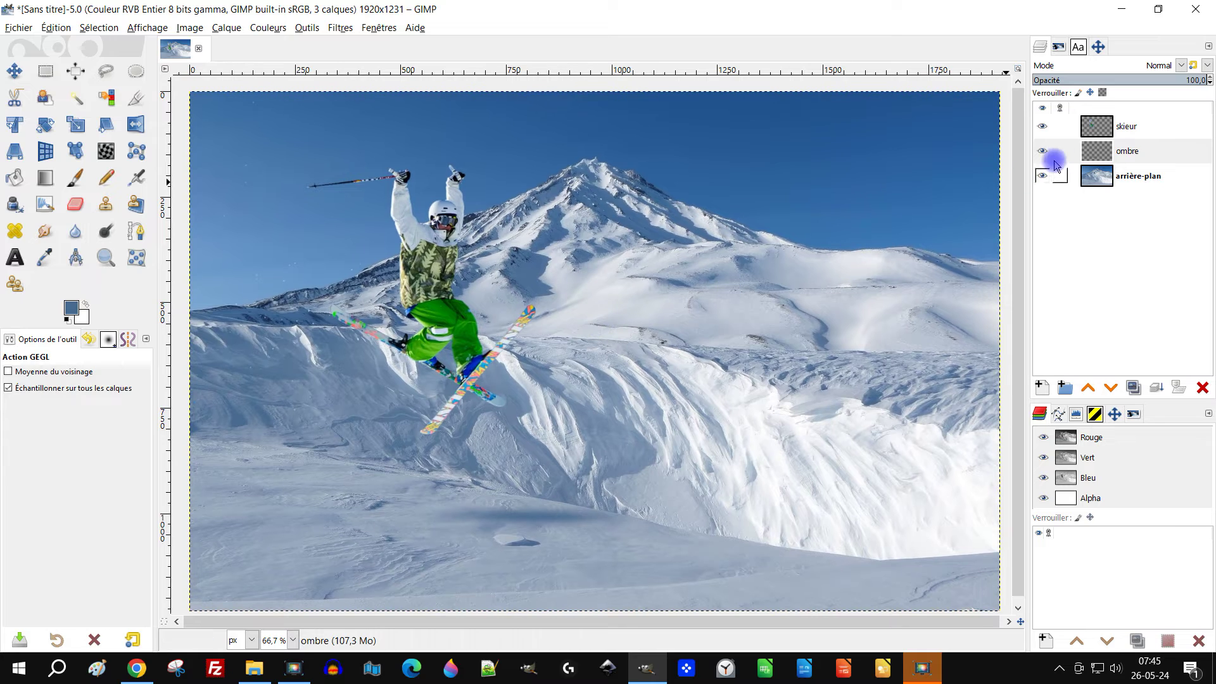
Reduce the skieur layer's saturation to -12.4 with the Hue-Saturation adjustment.
left_click(1097, 128)
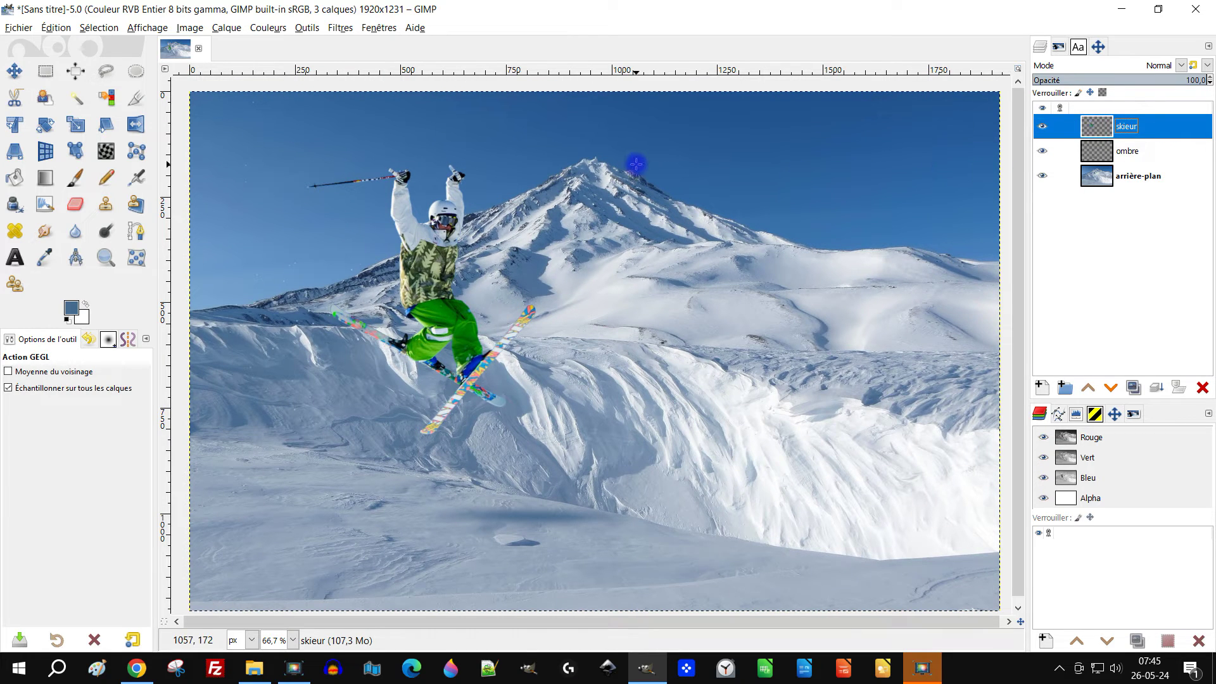
left_click(259, 28)
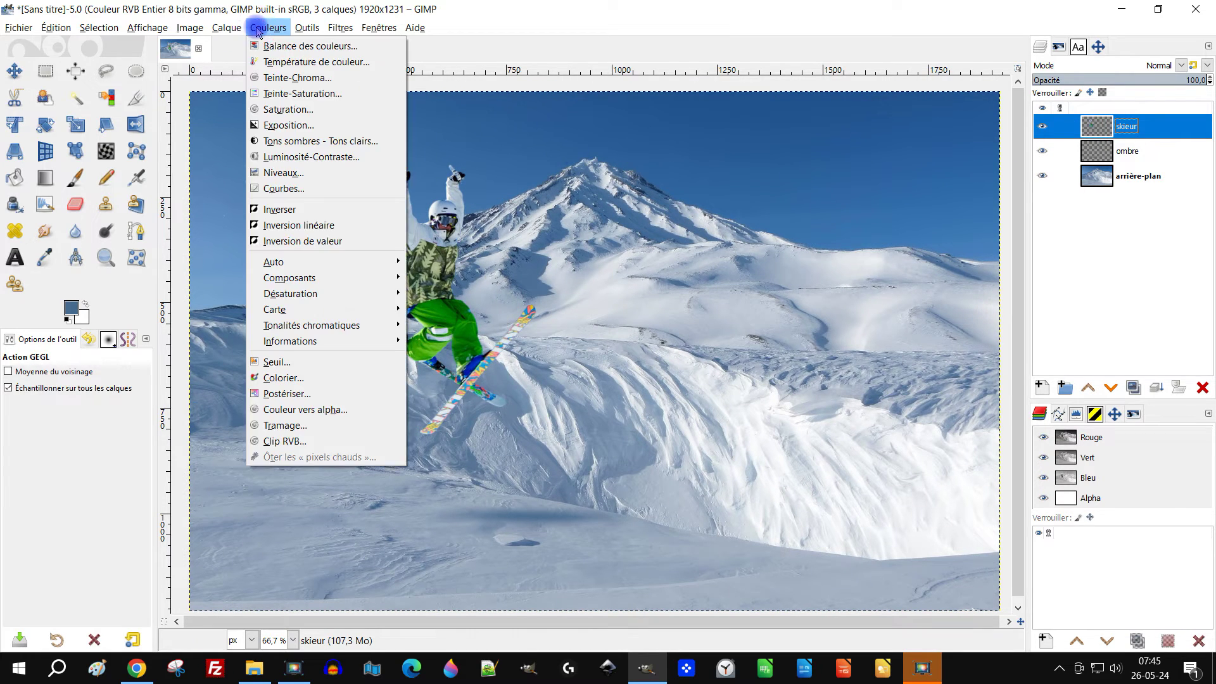
left_click(341, 95)
left_click_drag(952, 497, 943, 495)
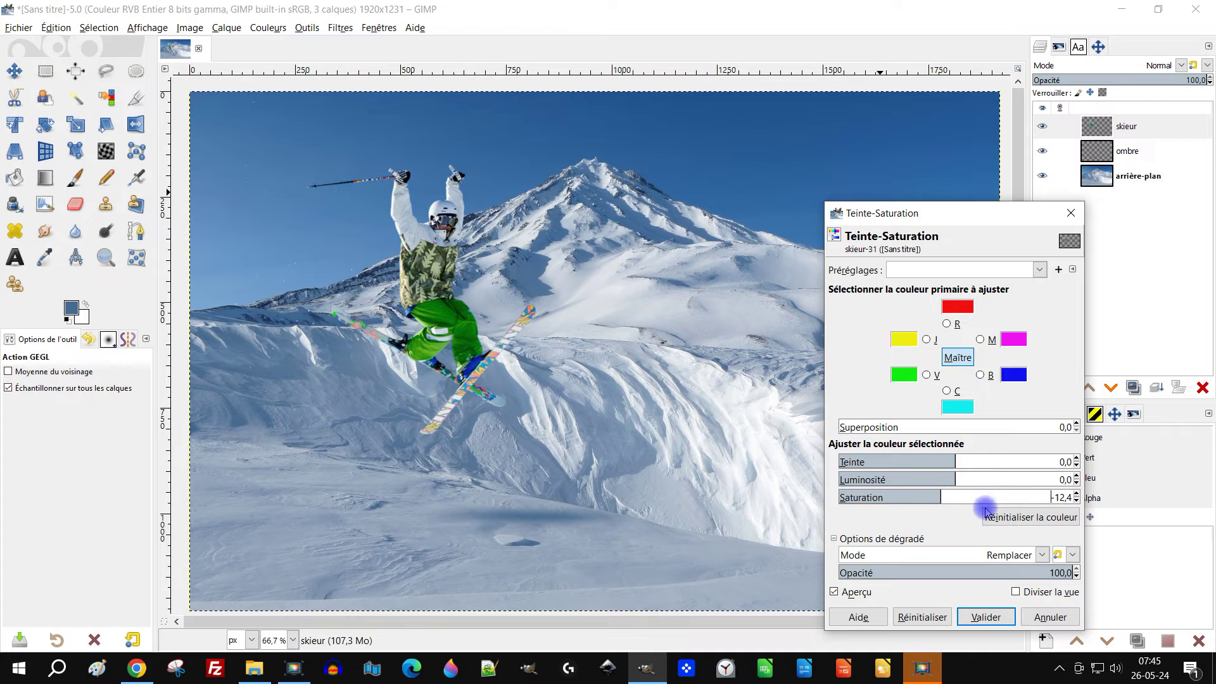
left_click(998, 619)
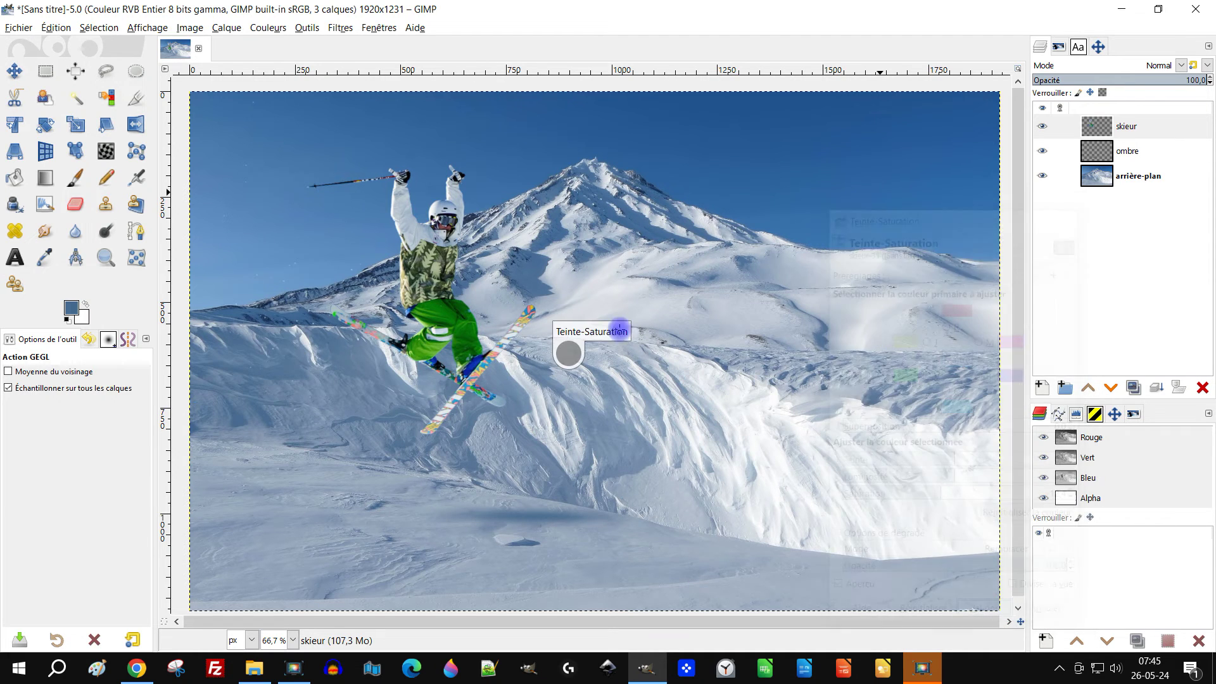
Raise the skieur layer's contrast with a value curve mapping input 41 to output 33 and input 217 to output 227.
left_click(254, 29)
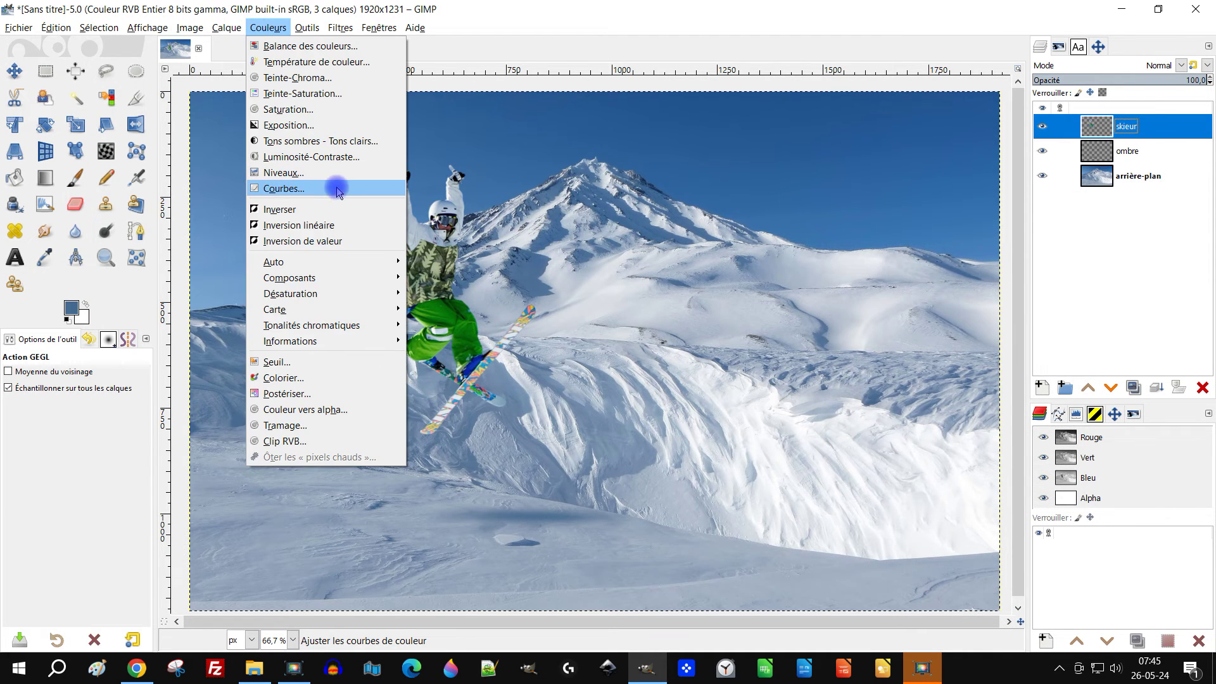
left_click(340, 189)
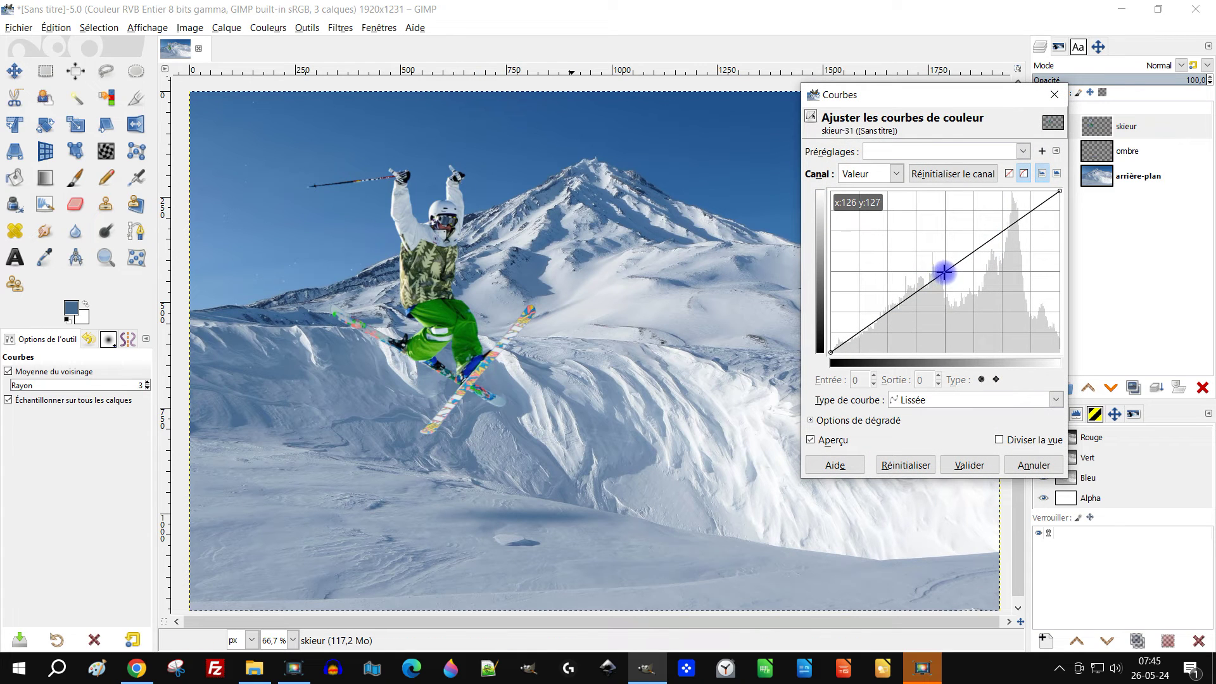
left_click_drag(943, 272, 944, 279)
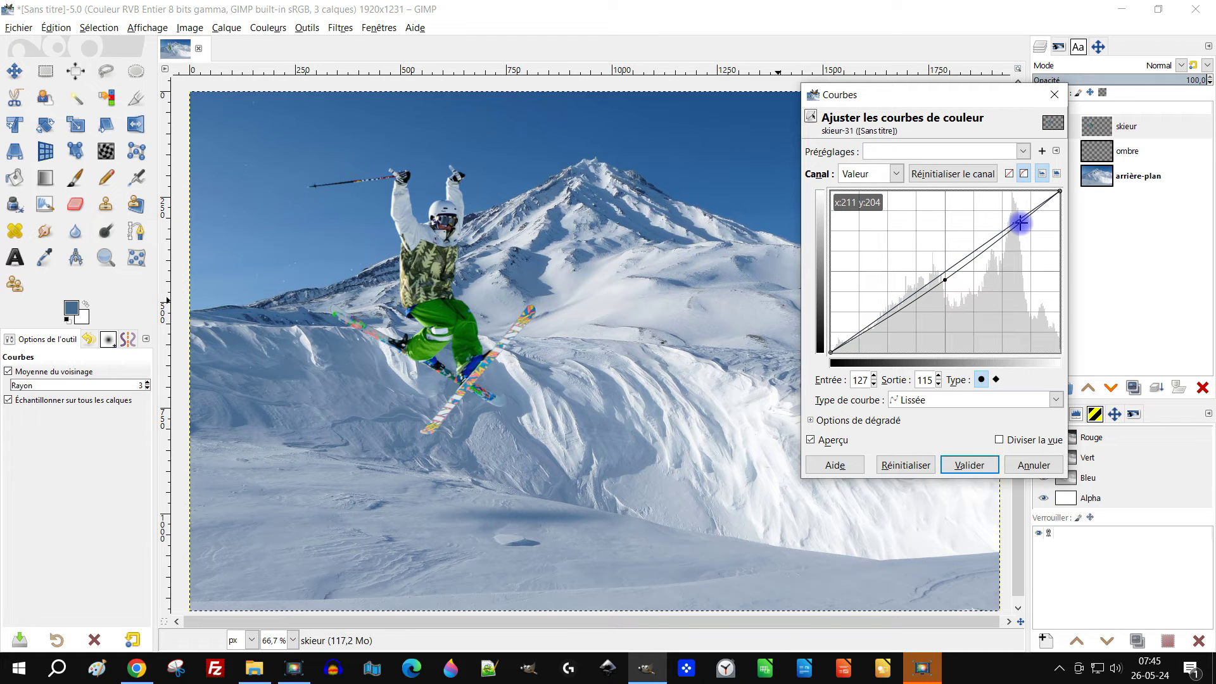
left_click_drag(1020, 223, 1022, 217)
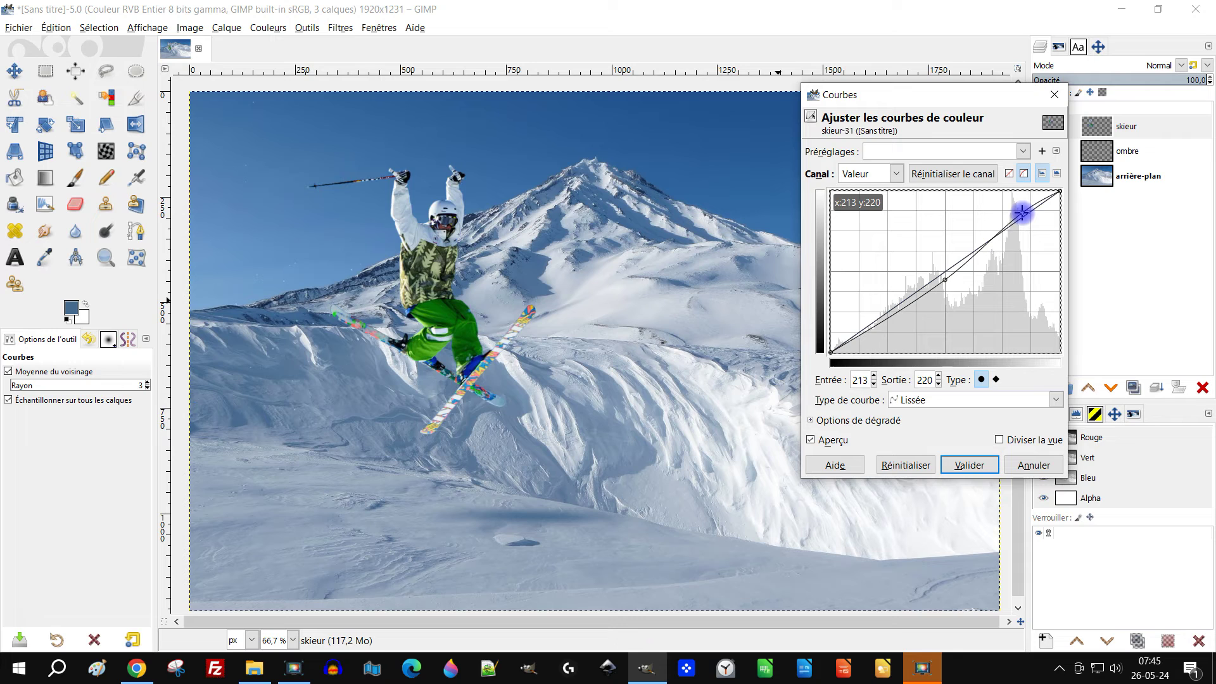
left_click_drag(943, 280, 867, 331)
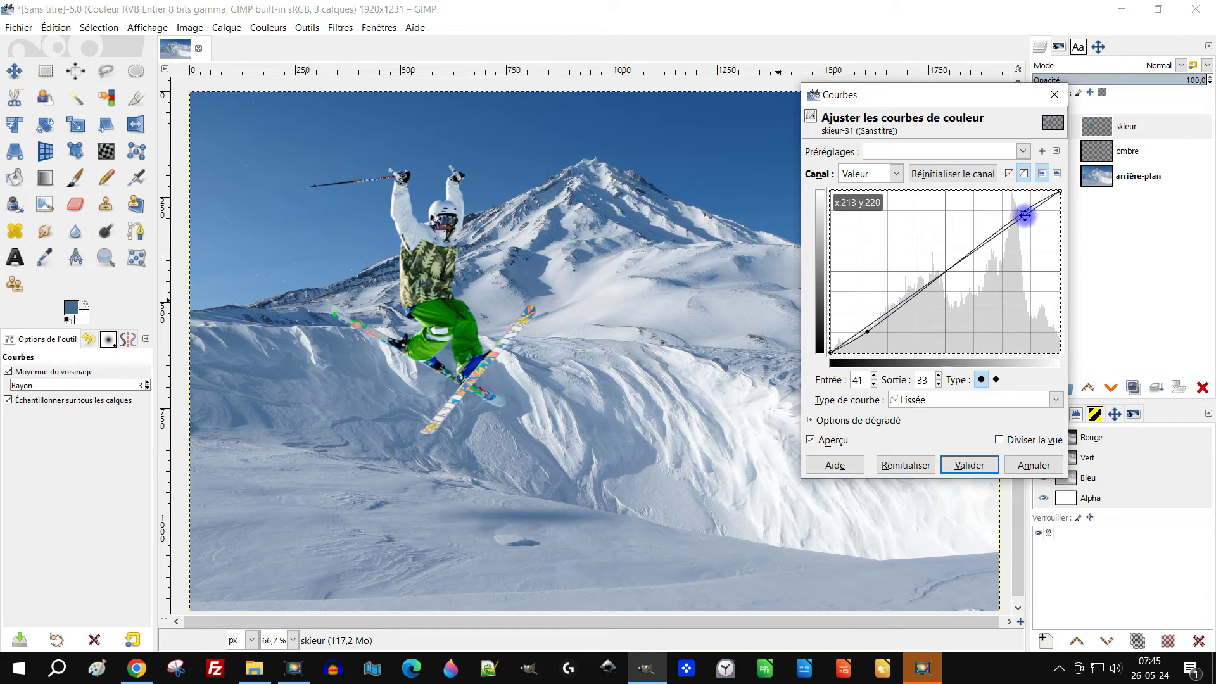
left_click_drag(1018, 215, 1022, 208)
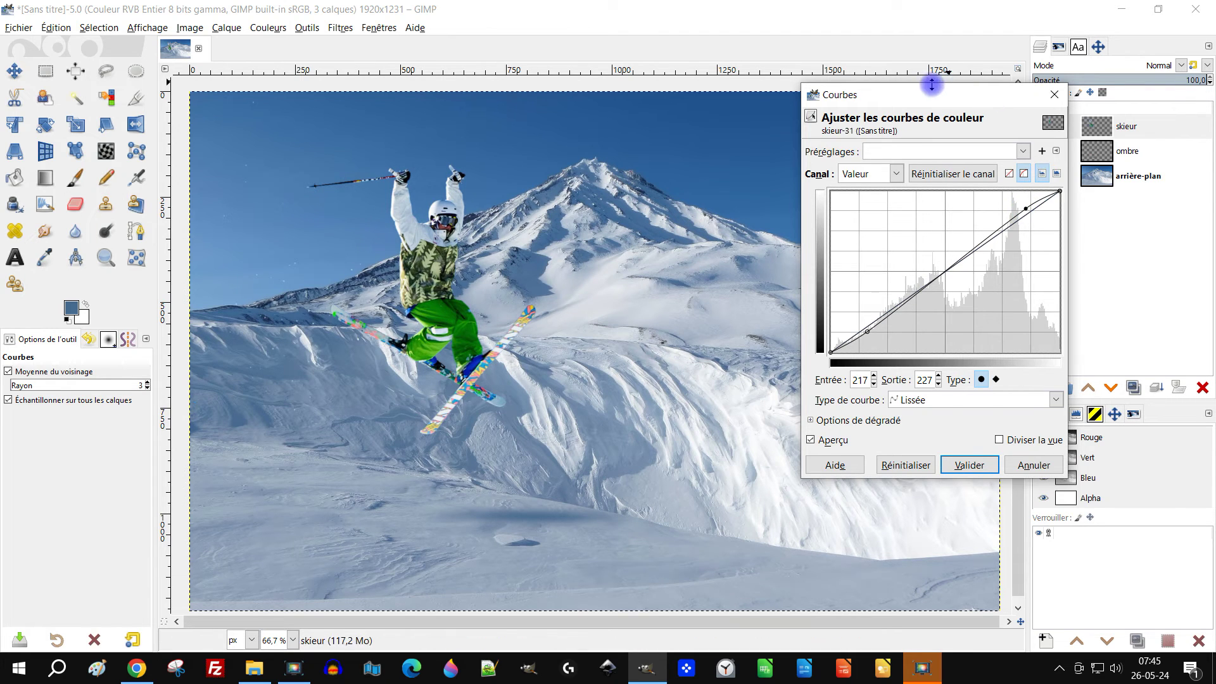
left_click(981, 467)
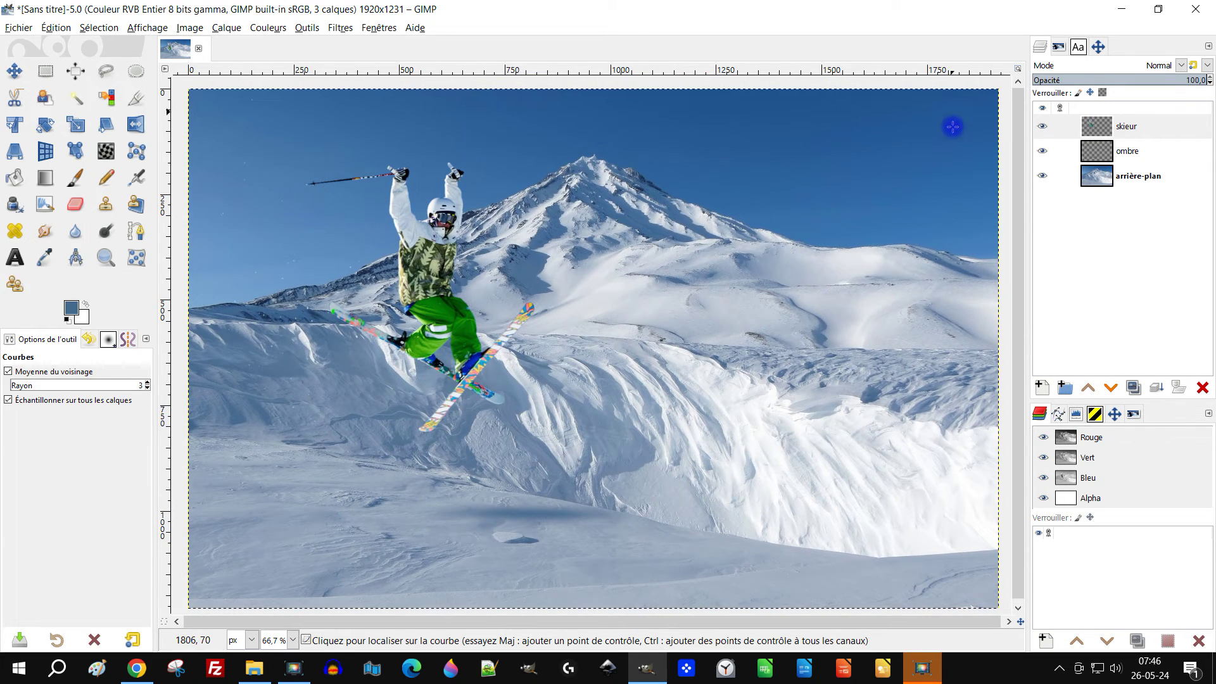
Set up the Smudge tool with brush proportions 0 and size 123.
left_click(44, 231)
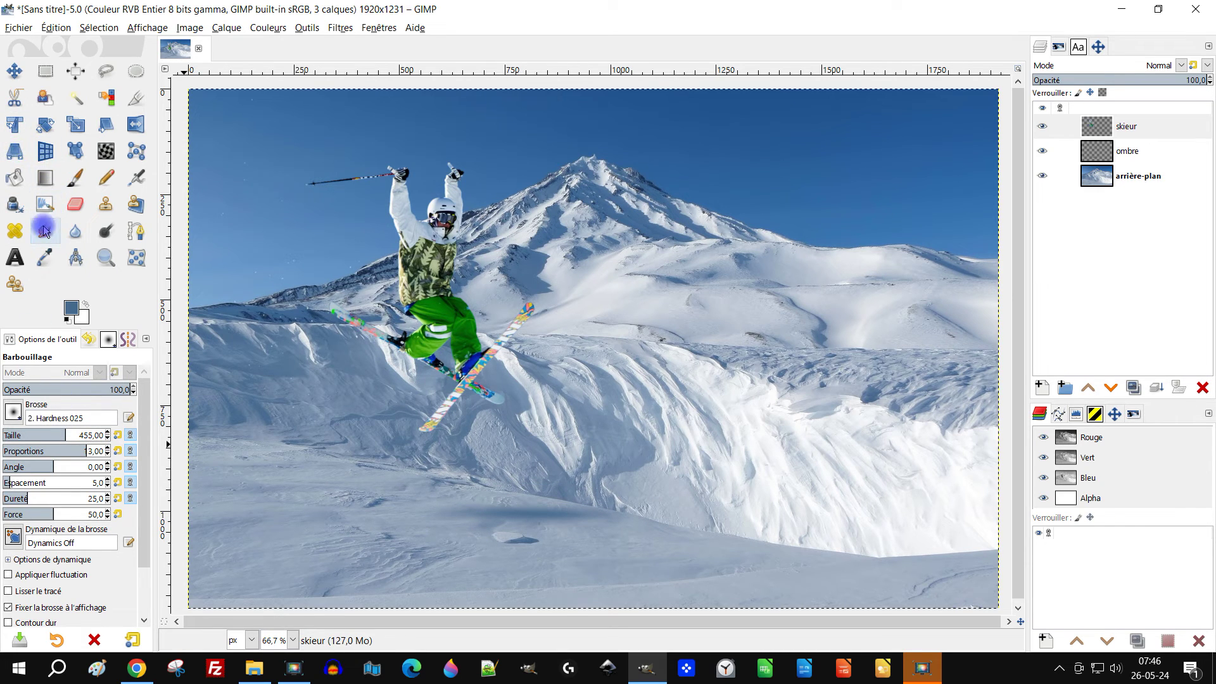
left_click(117, 452)
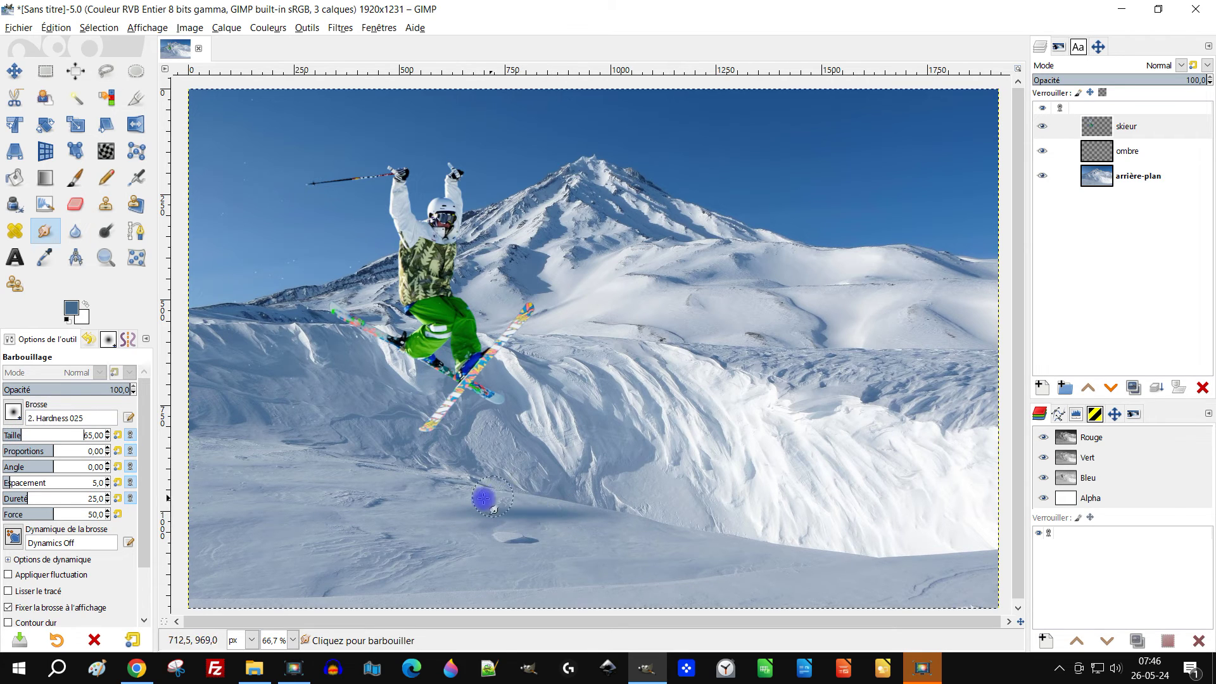
left_click(30, 433)
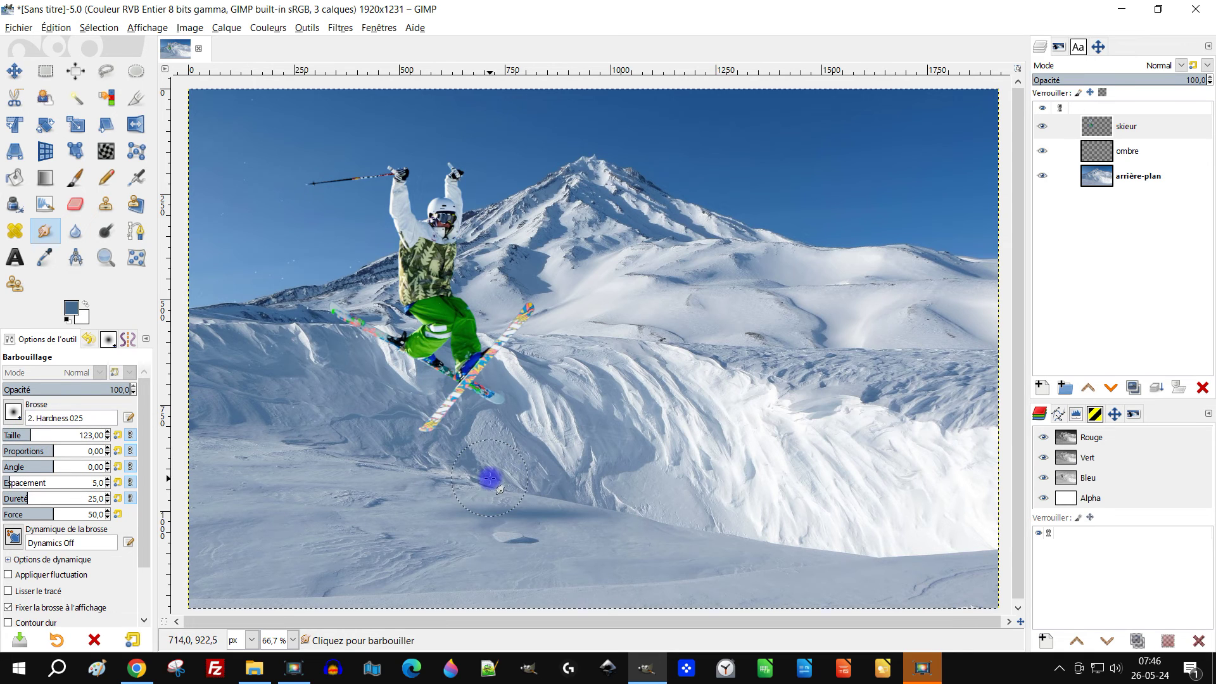
Smudge the edges of the painted shadow on the ombre layer to reshape it on the snow.
left_click_drag(518, 497, 498, 480)
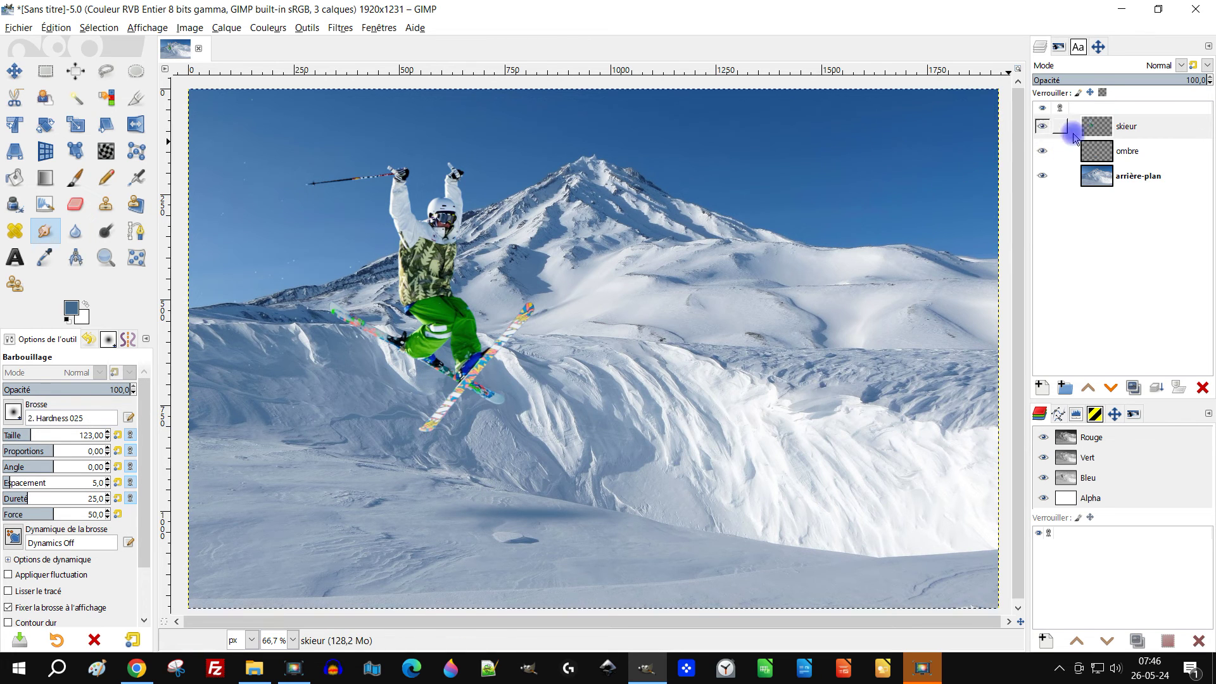
left_click(1098, 157)
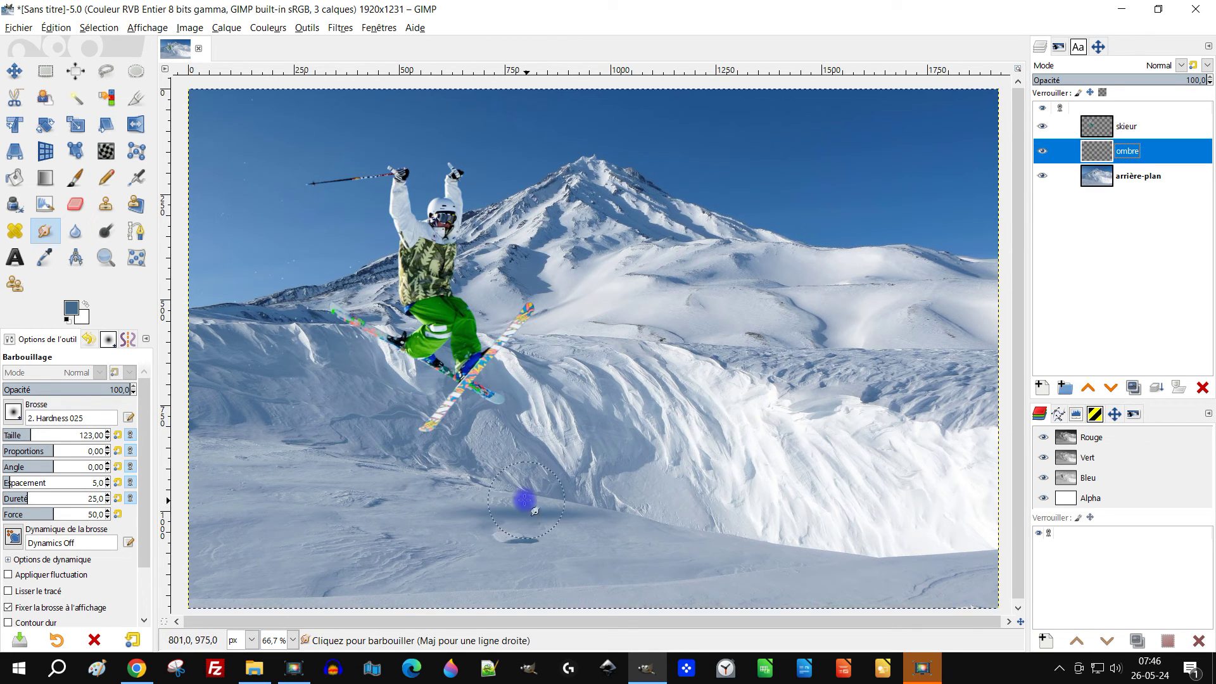
left_click_drag(500, 486, 503, 496)
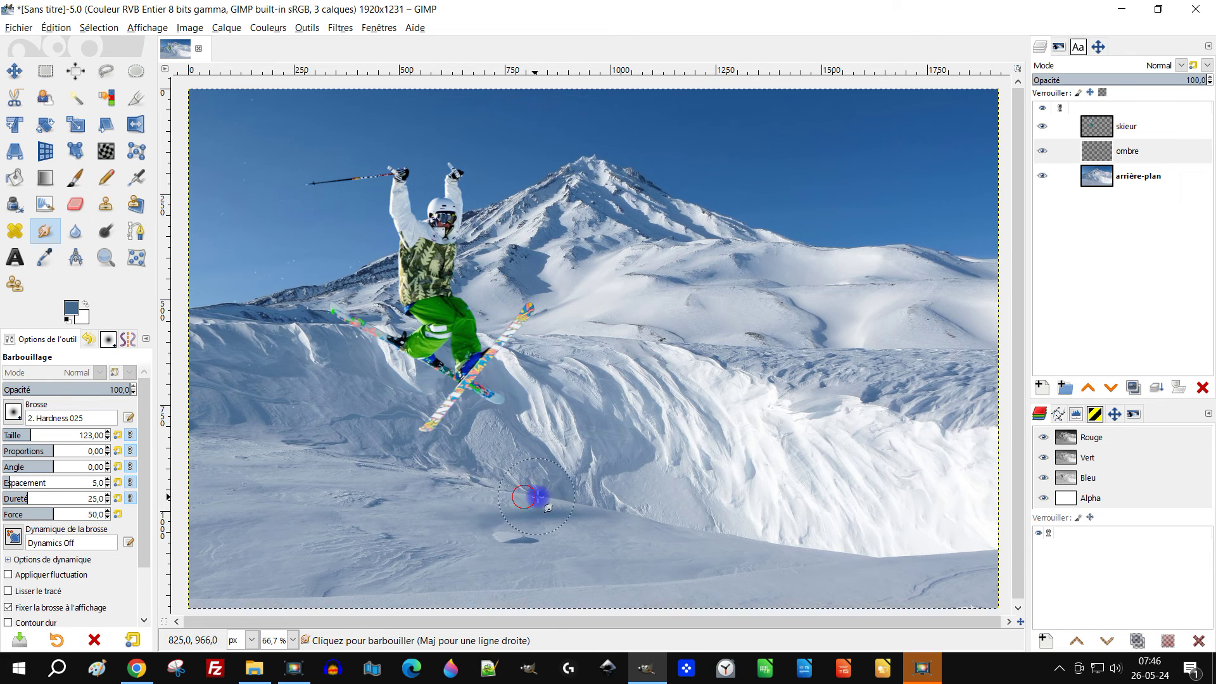
mouse_move(549, 492)
left_mouse_down()
mouse_move(590, 497)
mouse_move(560, 541)
mouse_move(459, 527)
mouse_move(604, 508)
mouse_move(551, 530)
mouse_move(469, 532)
left_mouse_up()
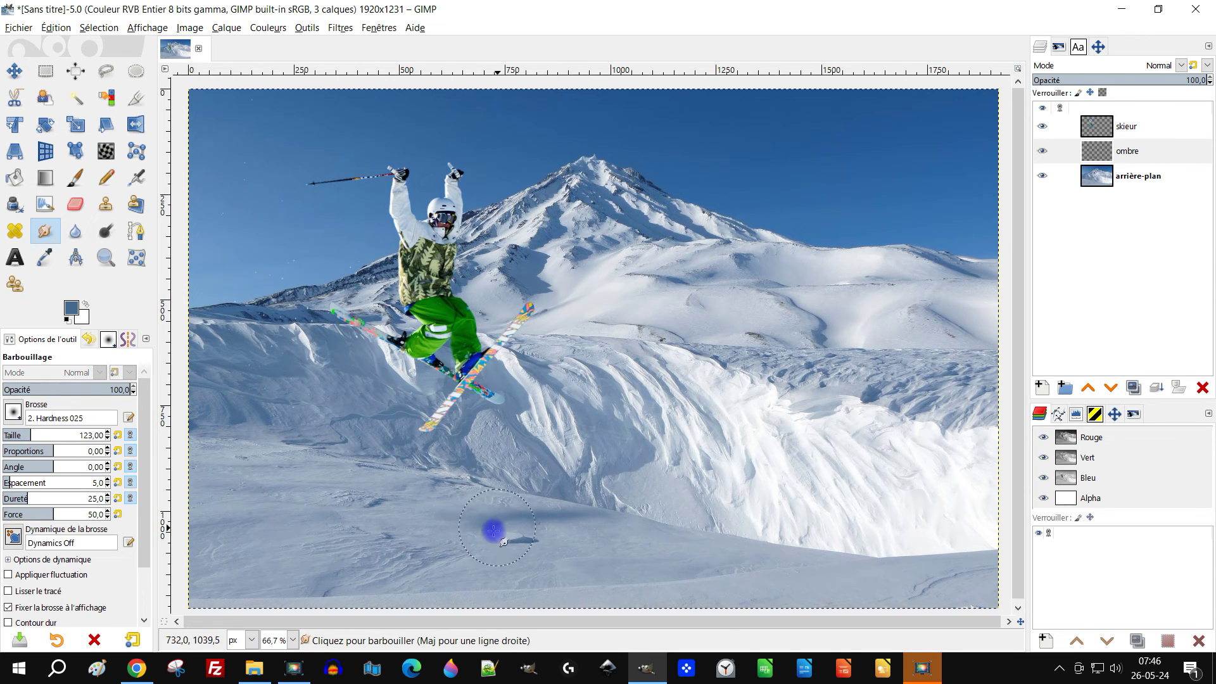
Undo the last smudge stroke on the shadow and save the project as skieur3.xcf in the 2024/05-mai folder.
key("ctrl+z")
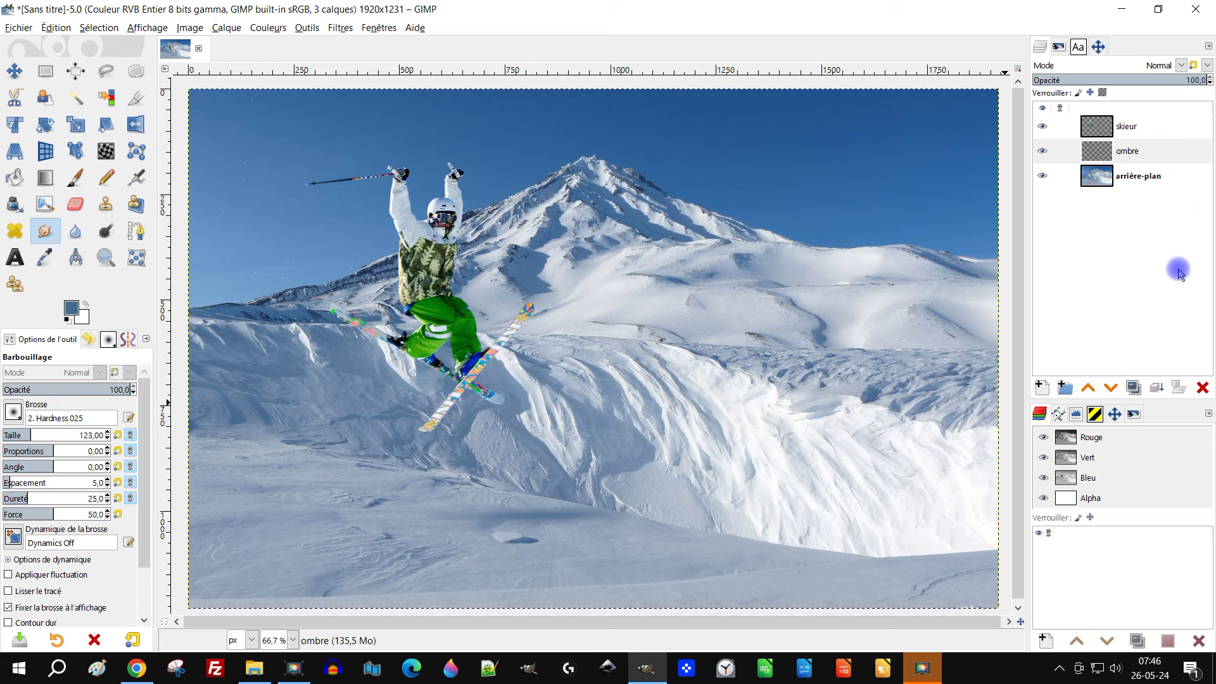
left_click(18, 27)
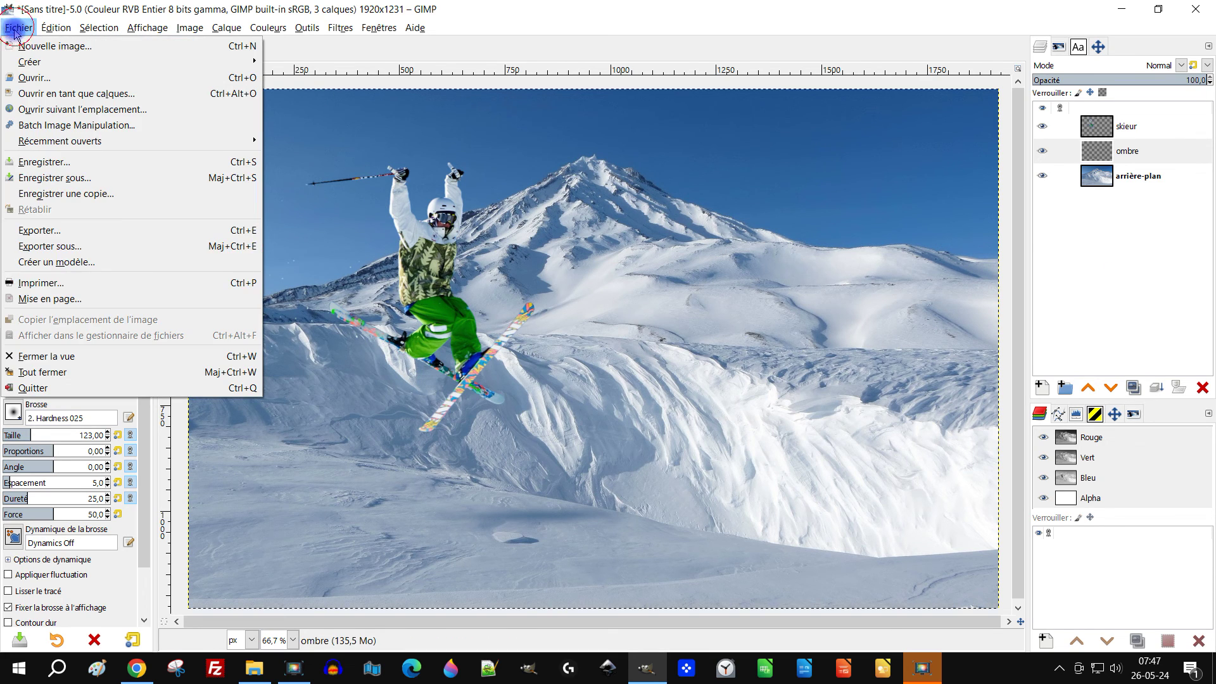
left_click(115, 183)
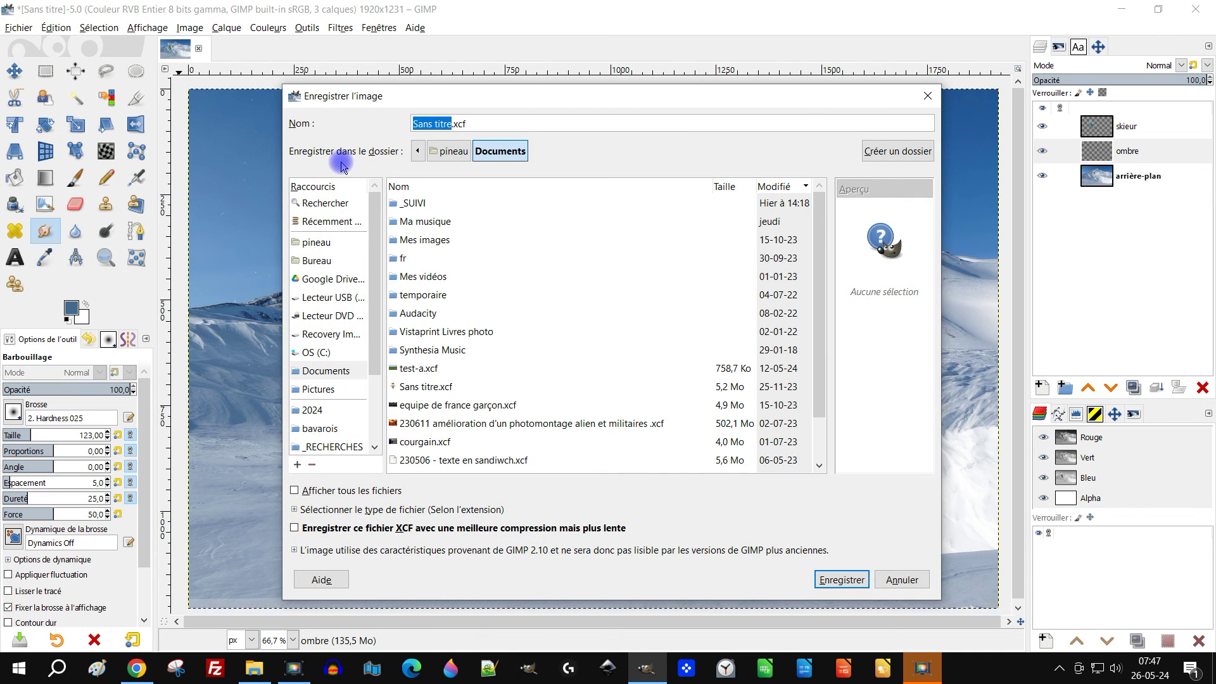
type("skieur3")
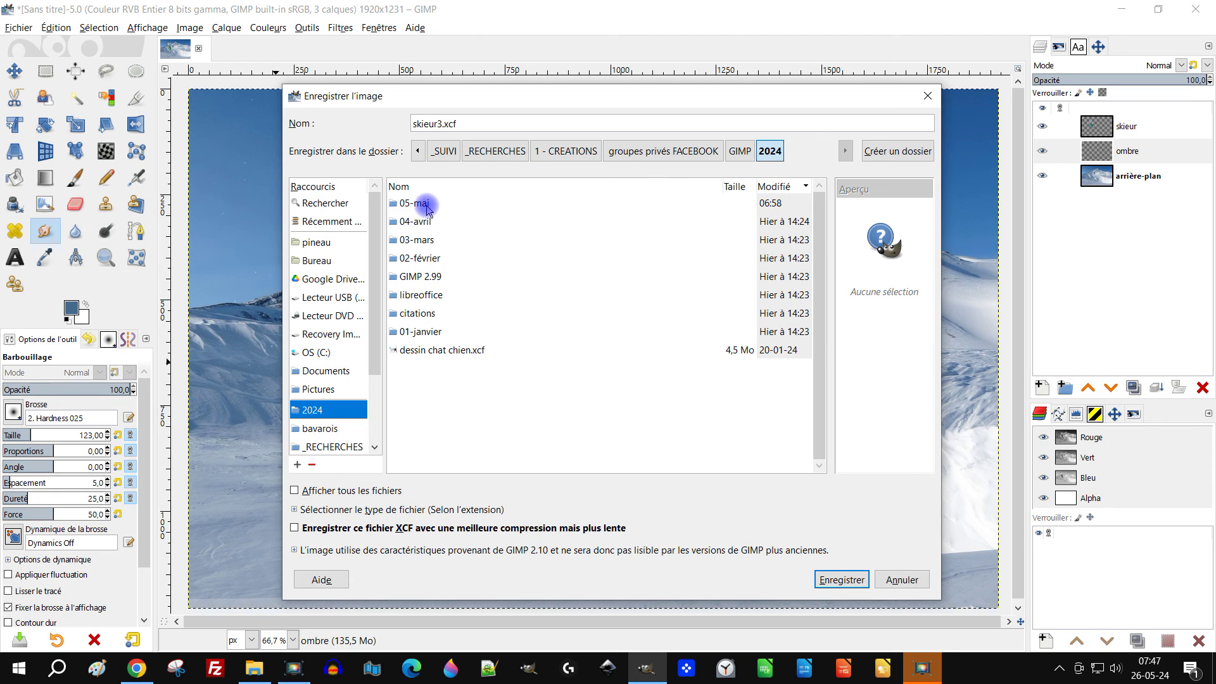
left_click(428, 205)
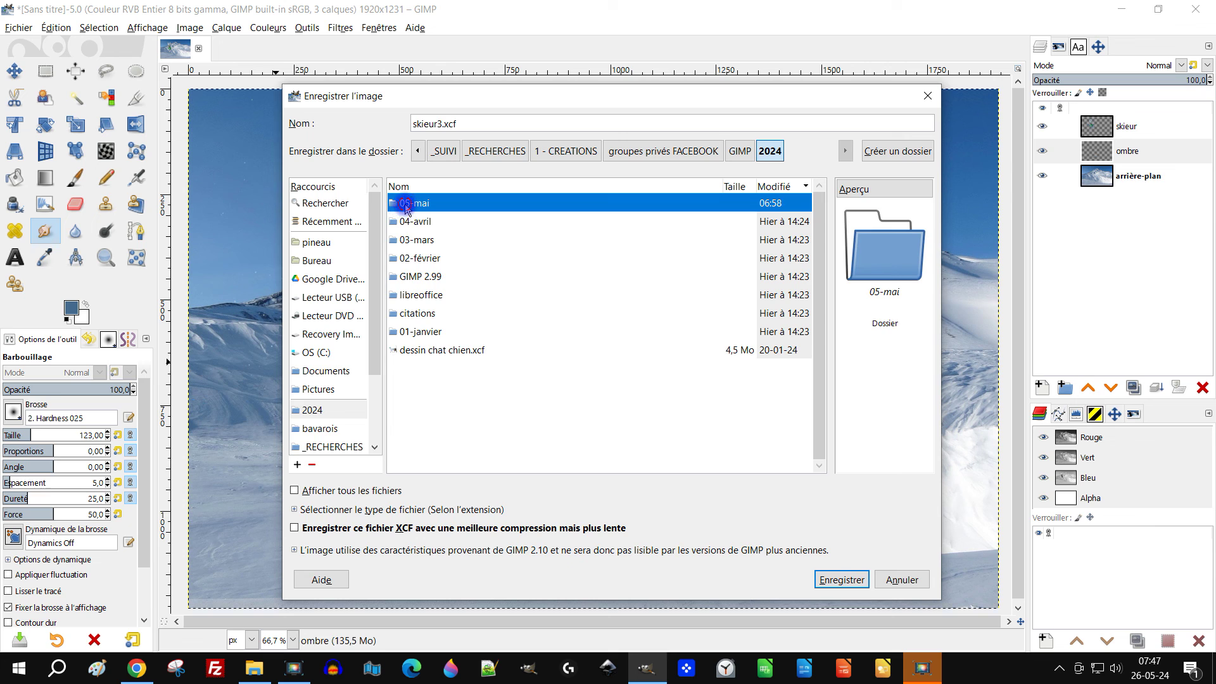
double_click(406, 205)
left_click(824, 576)
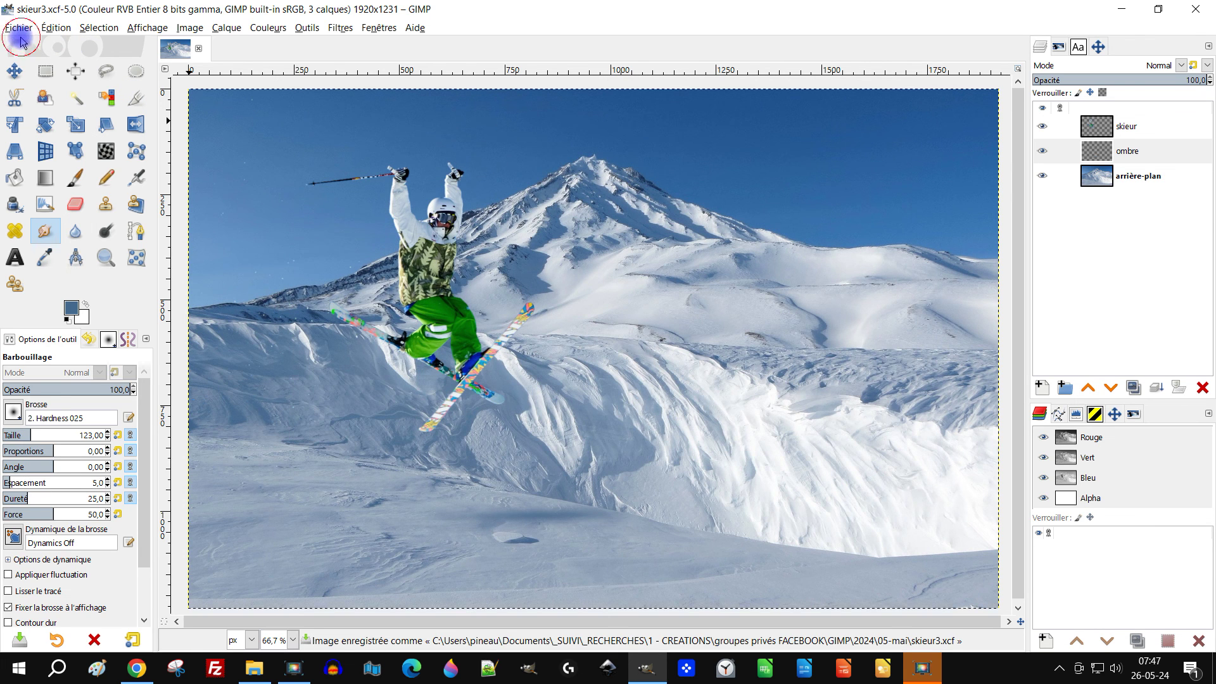
Export the composite as skieur3.jpg to the 05-mai folder with JPEG quality 90.
left_click(19, 29)
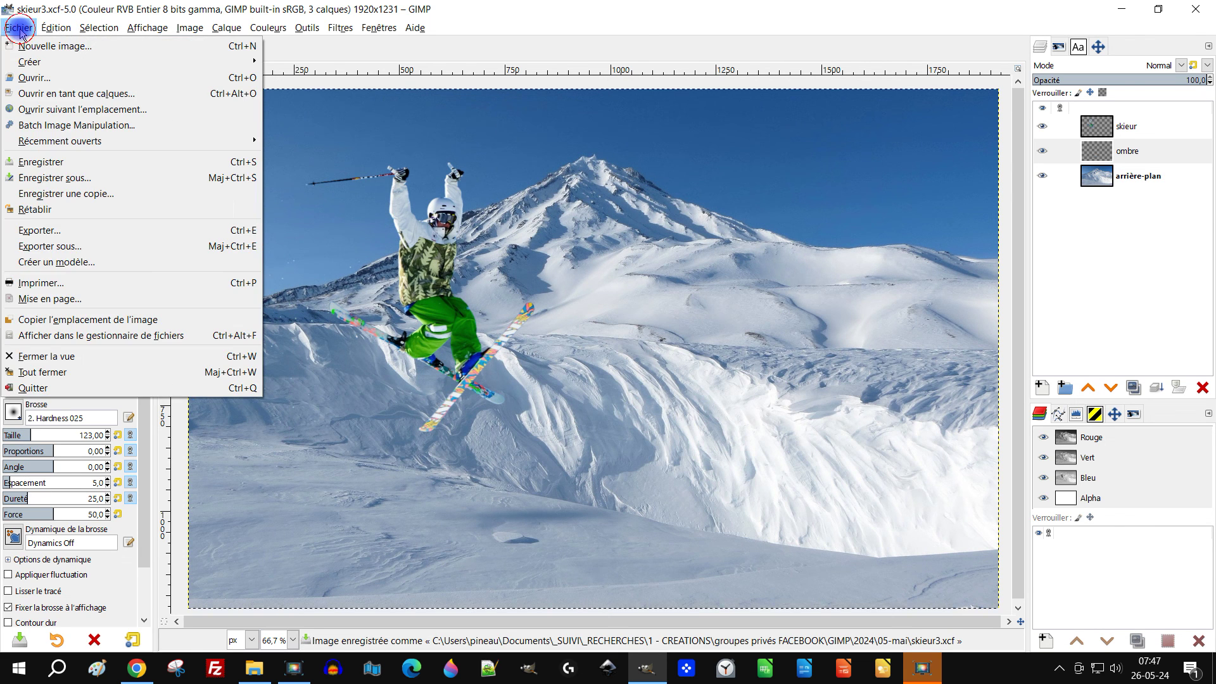
left_click(82, 246)
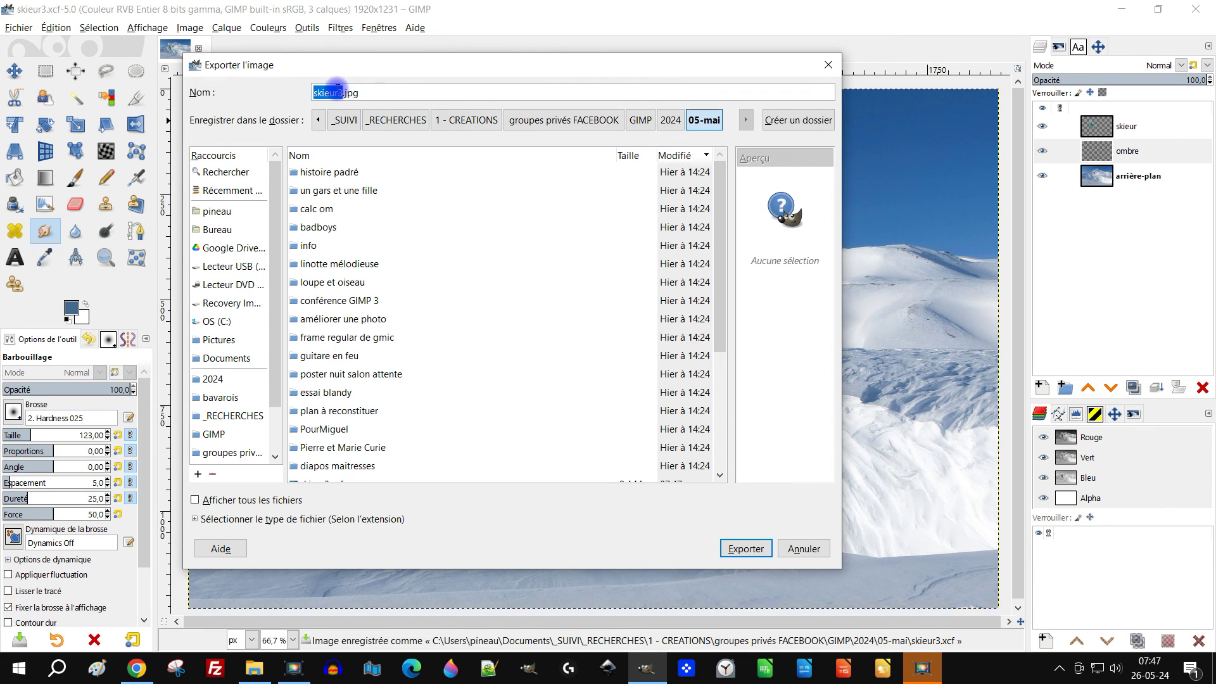
left_click(747, 548)
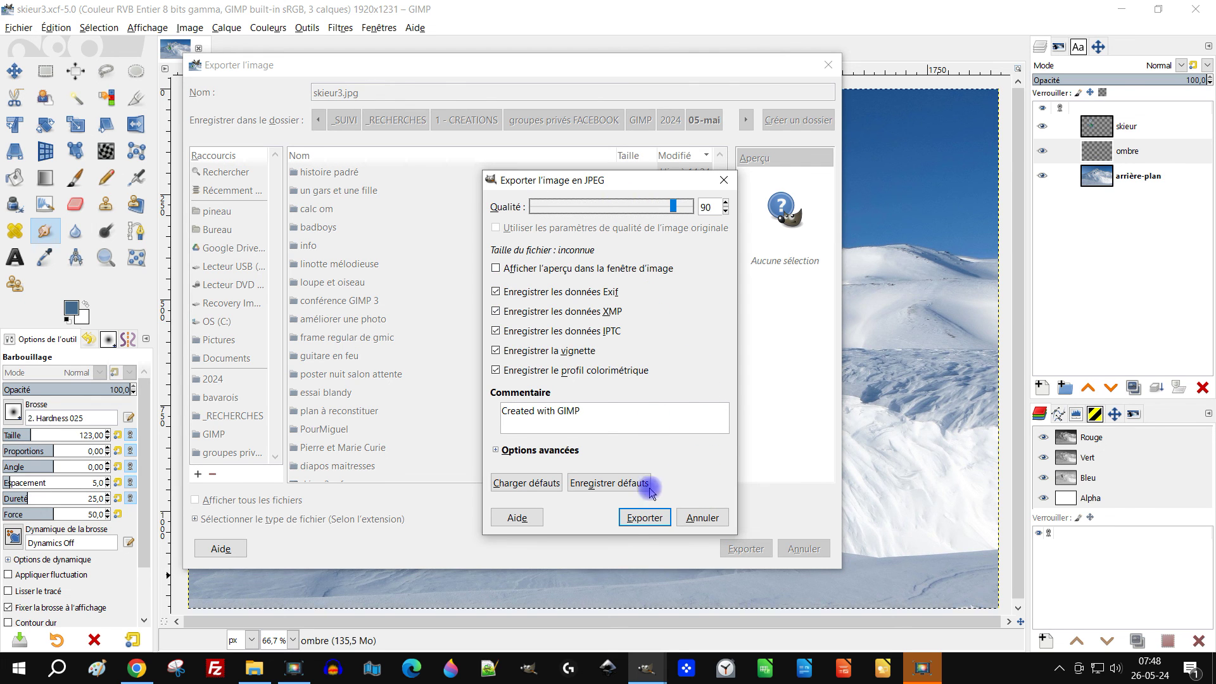
left_click(635, 517)
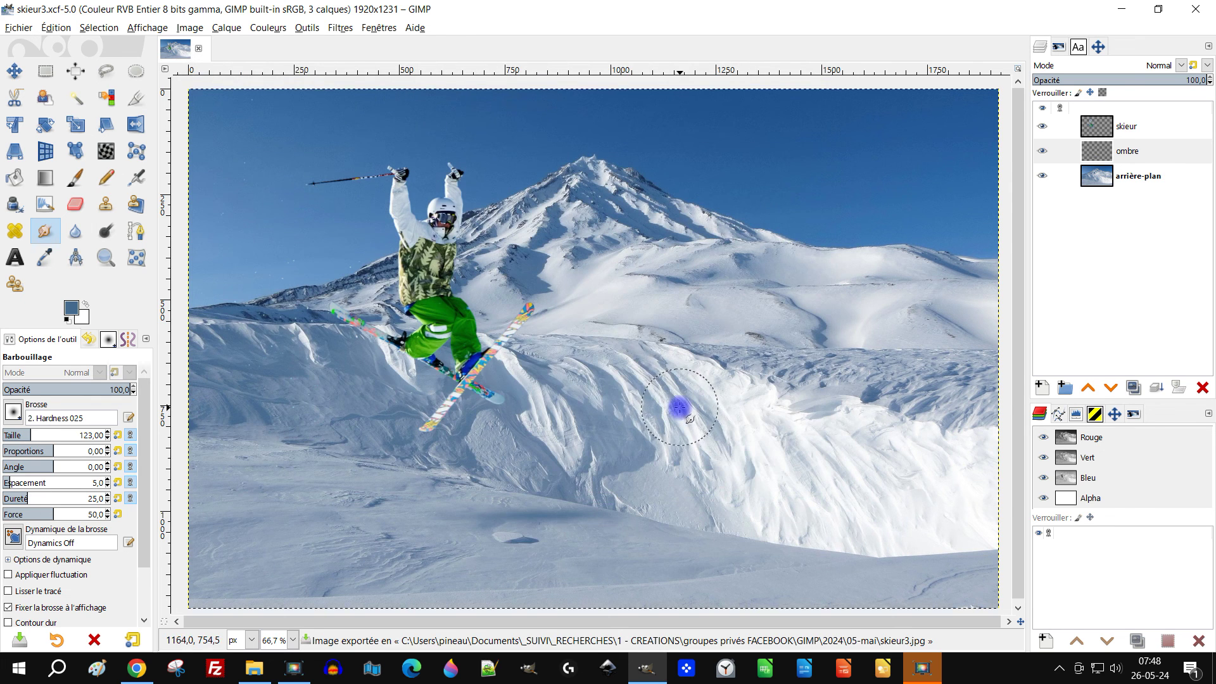